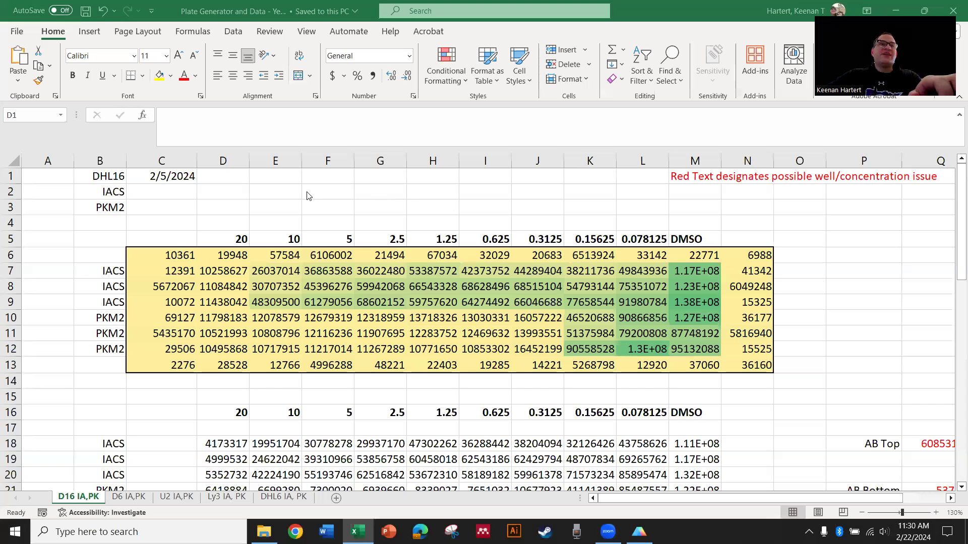
key(alt+Tab)
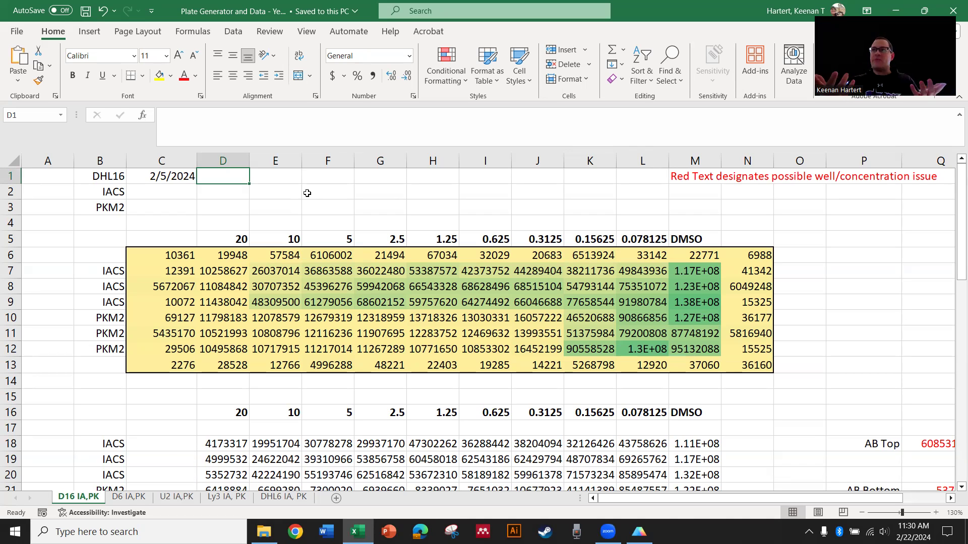
click(259, 207)
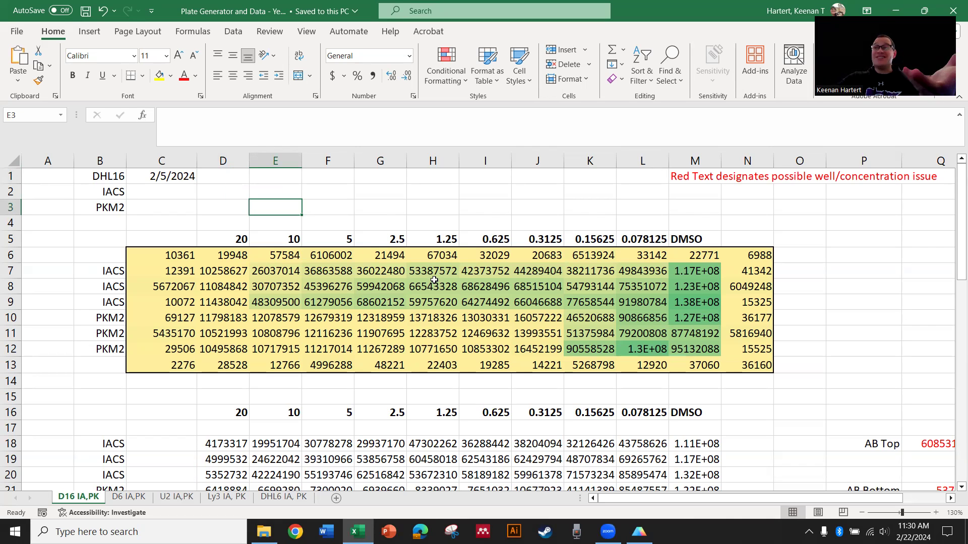
click(182, 225)
click(328, 210)
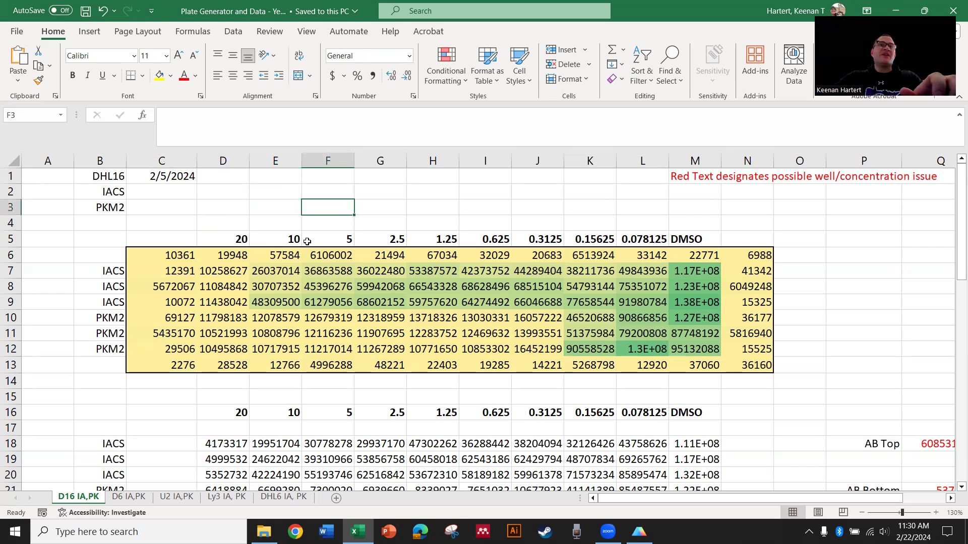
Inspect the sheet's header cells B1:C1 and B2:B3 for the cell line, assay date and the two drugs.
click(104, 183)
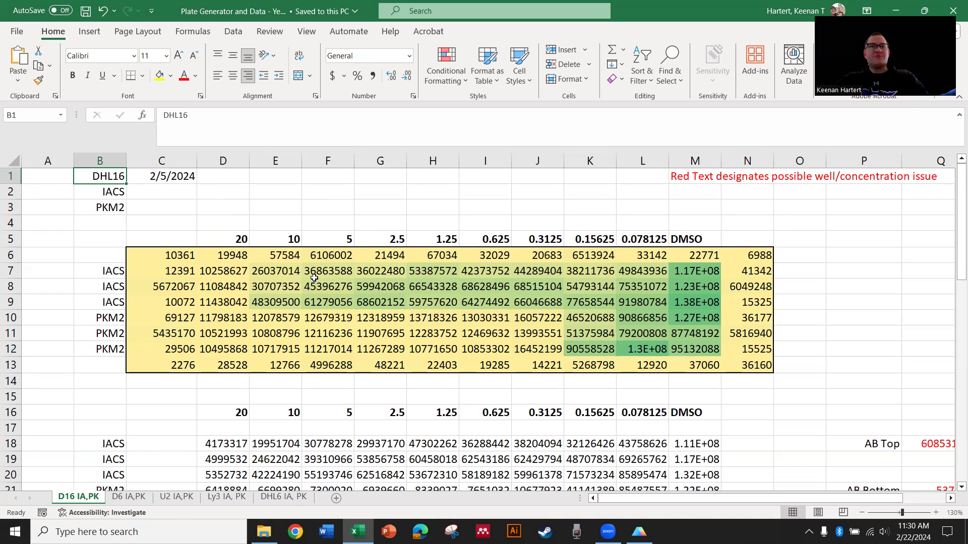
click(165, 180)
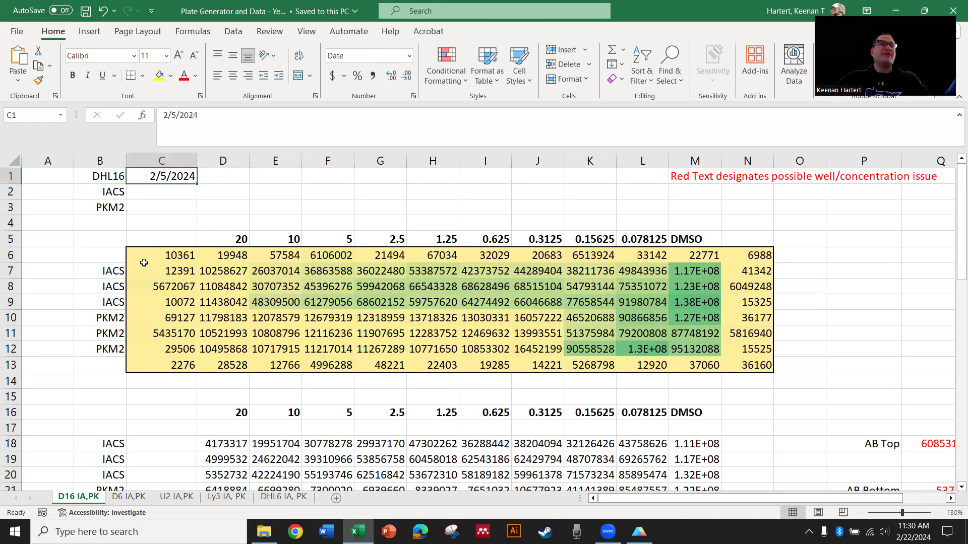
click(105, 194)
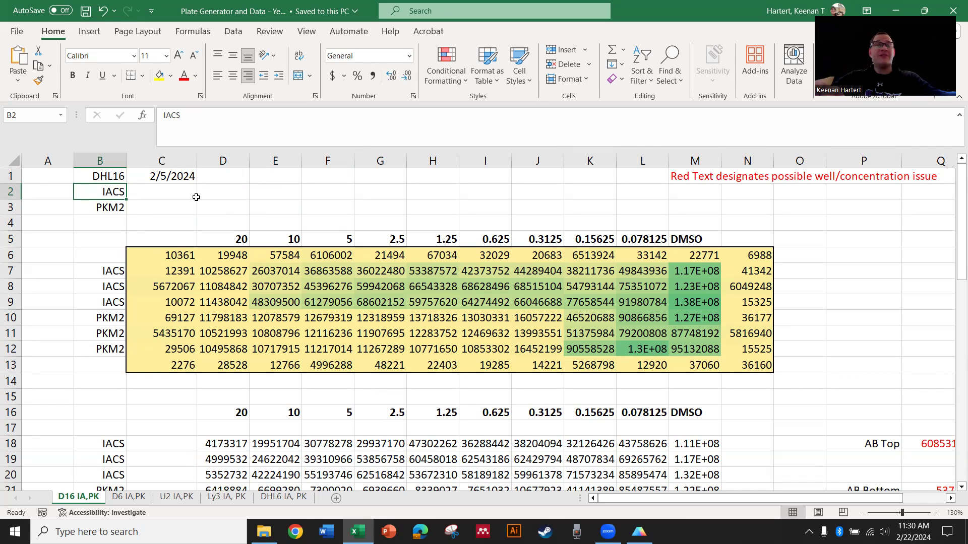
key(Down)
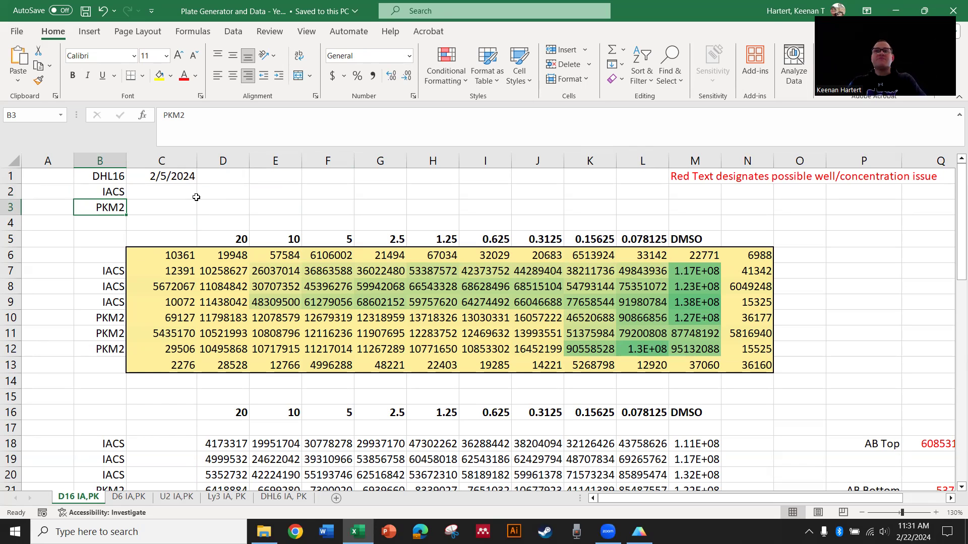
click(253, 222)
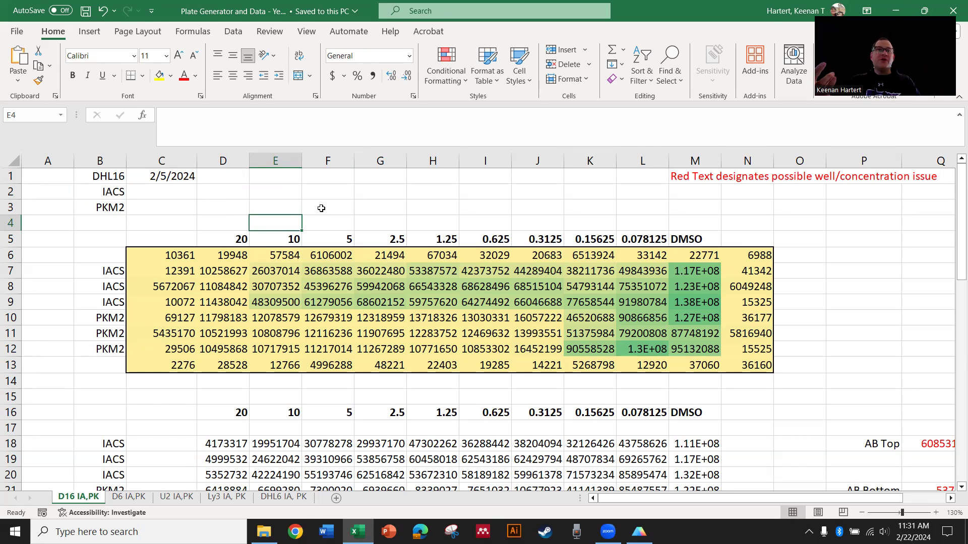
Highlight the full plate readout in C6:N13, including its outer border wells.
click(300, 264)
click(427, 305)
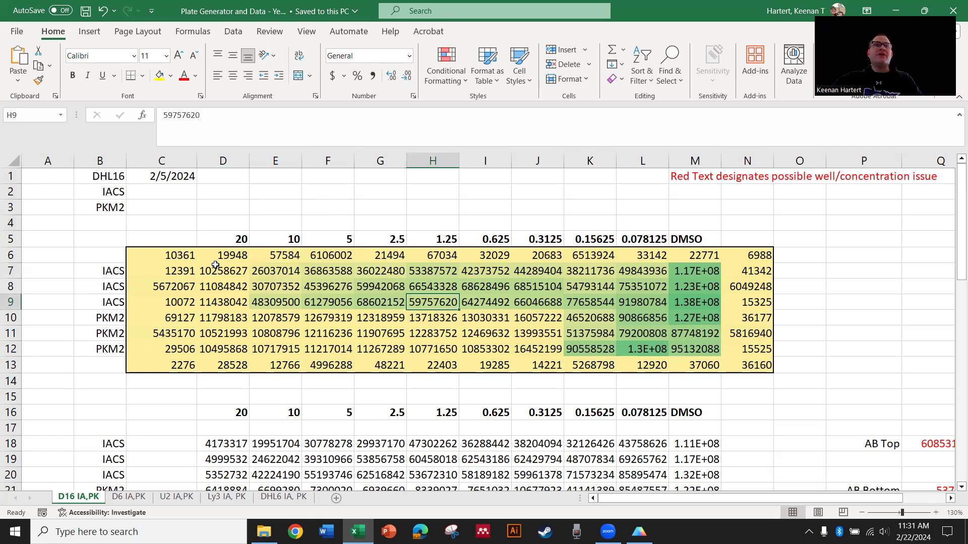
click(169, 285)
click(356, 307)
drag(179, 255, 756, 366)
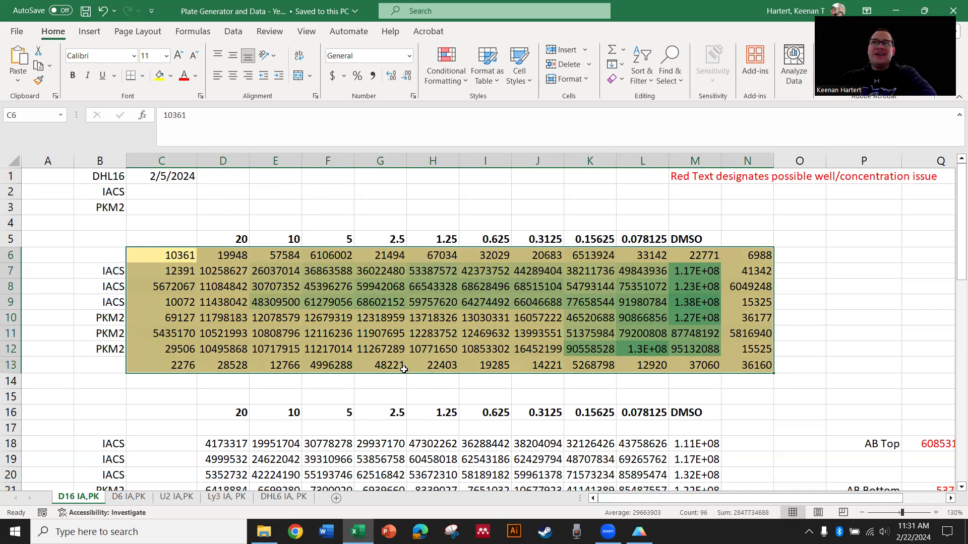
drag(185, 259, 763, 363)
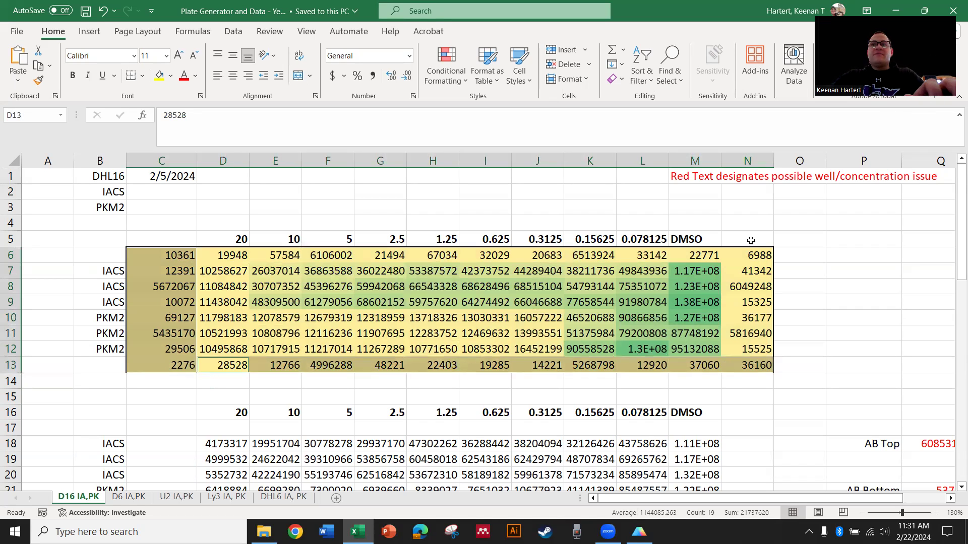
click(751, 241)
Highlight the background control wells F6, K6, F13 and K13 on the plate's upper and lower edge rows.
click(590, 255)
ctrl+click(327, 255)
ctrl+click(342, 367)
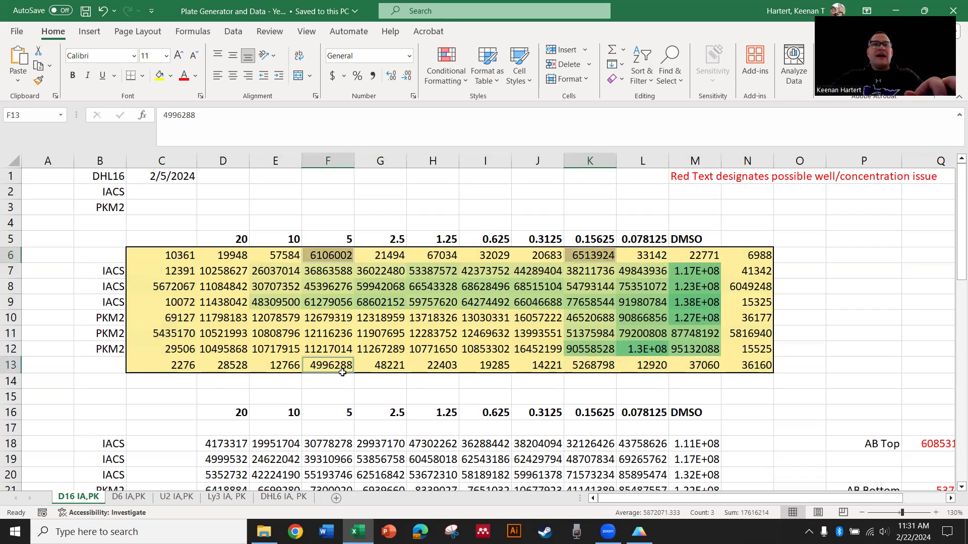
ctrl+click(593, 365)
click(487, 353)
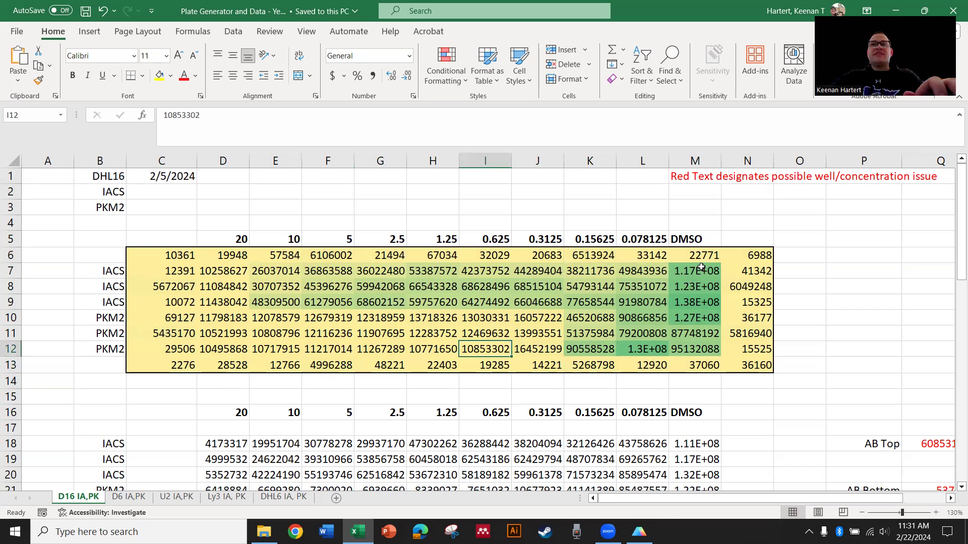
Review the IACS triplicates in rows 7 to 9 column by column, from DMSO through the lowest concentrations.
drag(701, 267, 701, 301)
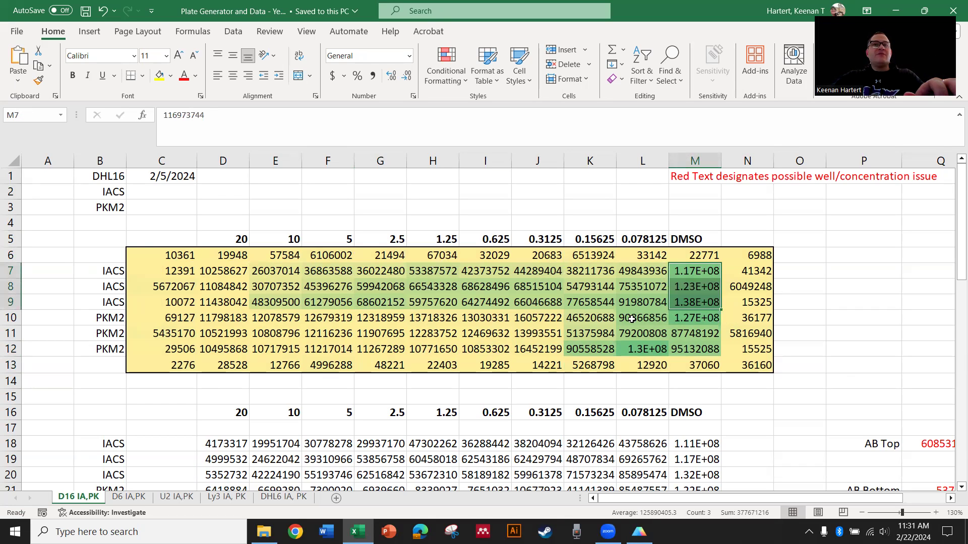
drag(119, 273, 119, 303)
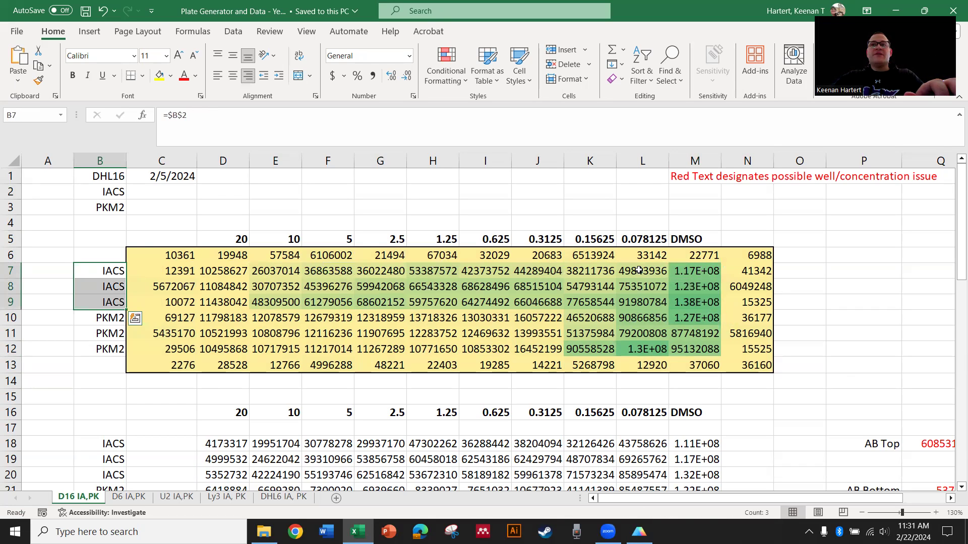
drag(640, 271, 639, 302)
drag(585, 273, 584, 303)
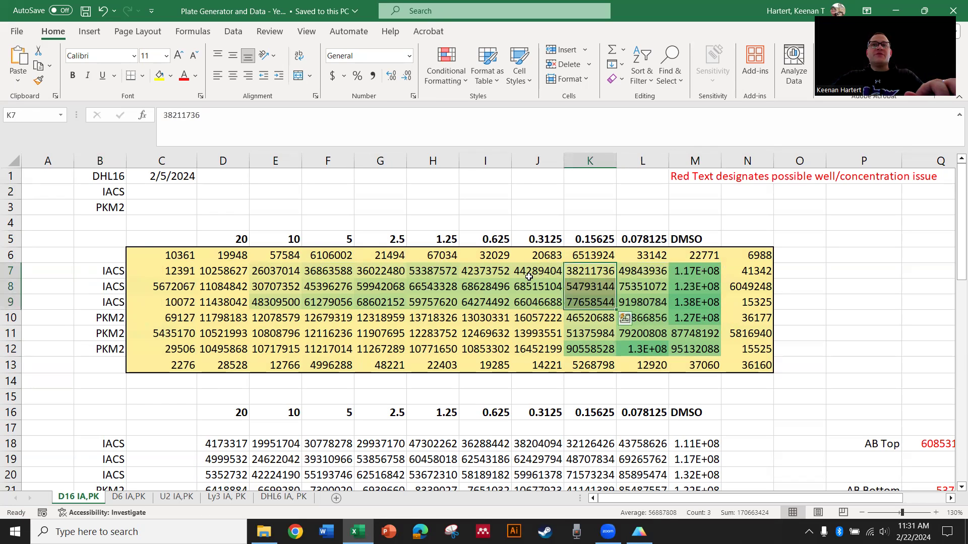
drag(529, 272, 534, 303)
drag(485, 270, 485, 302)
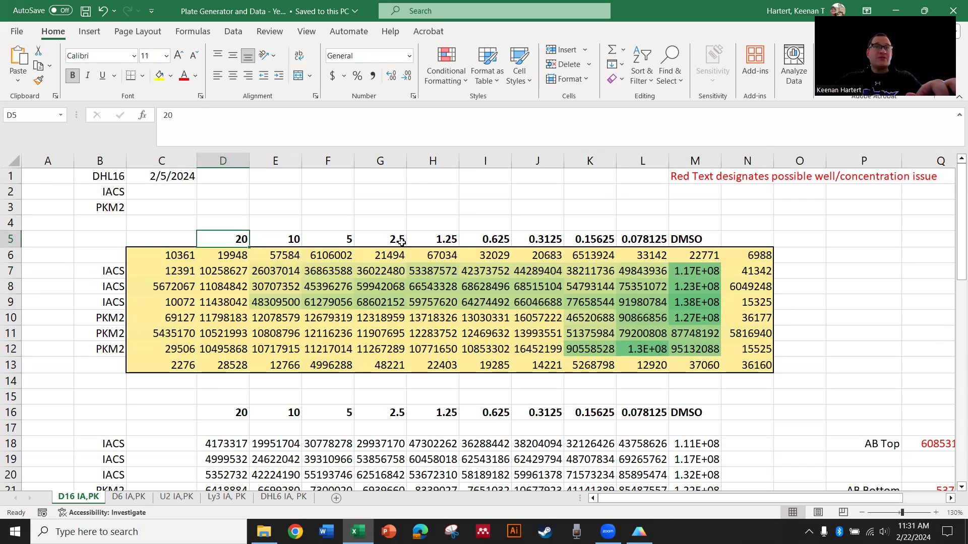
Compare the IACS triplicate in the DMSO column, M7:M9, with the lowest-dose wells in L7:L9.
click(604, 299)
drag(698, 267, 695, 305)
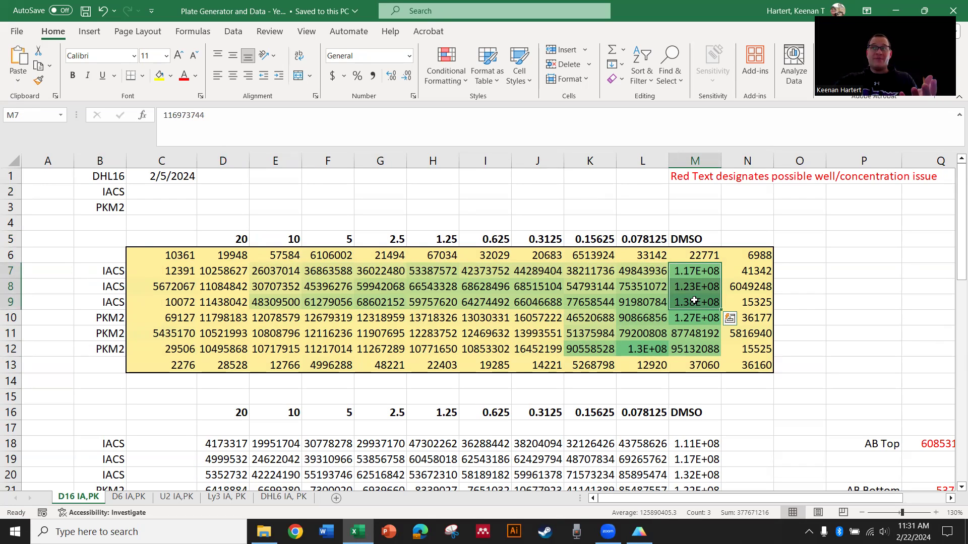
click(801, 270)
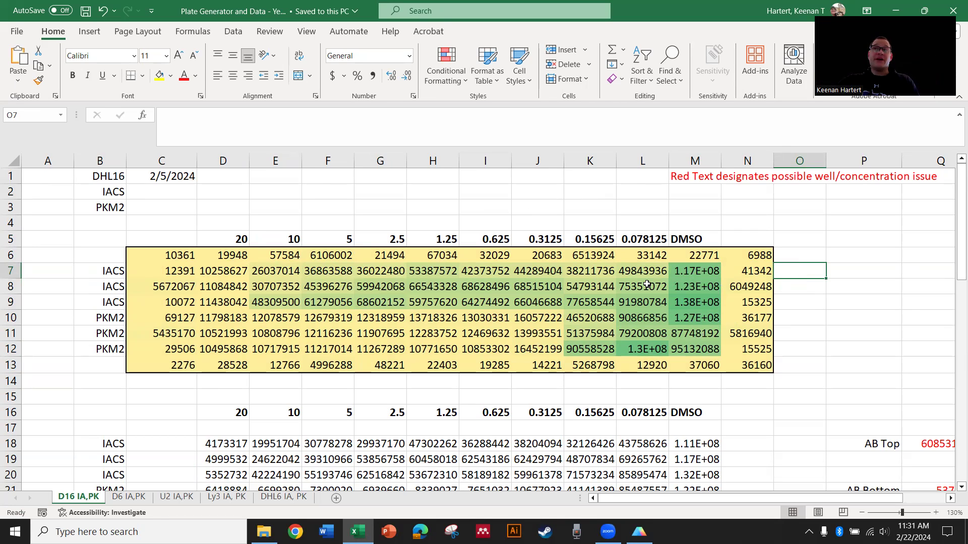
drag(691, 272, 683, 302)
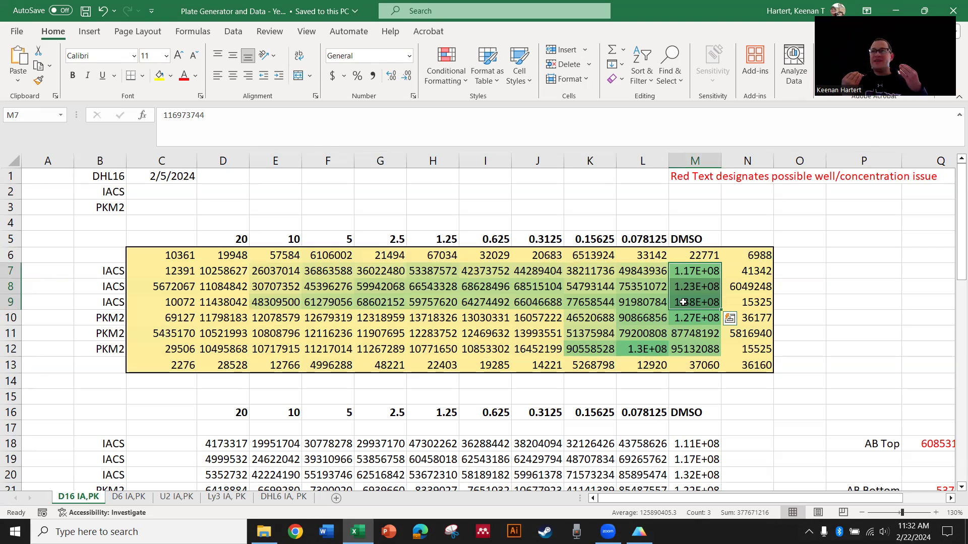
click(645, 286)
click(701, 286)
drag(698, 268, 699, 302)
drag(641, 270, 636, 301)
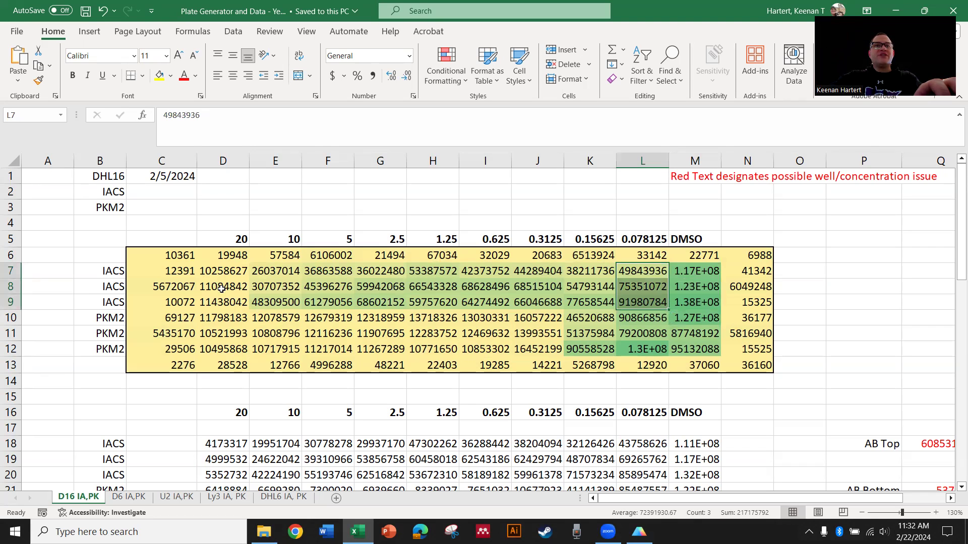
drag(128, 274, 126, 303)
Examine the PKM2 wells at the 0.3125 and 0.15625 concentrations in J10:K12.
click(540, 317)
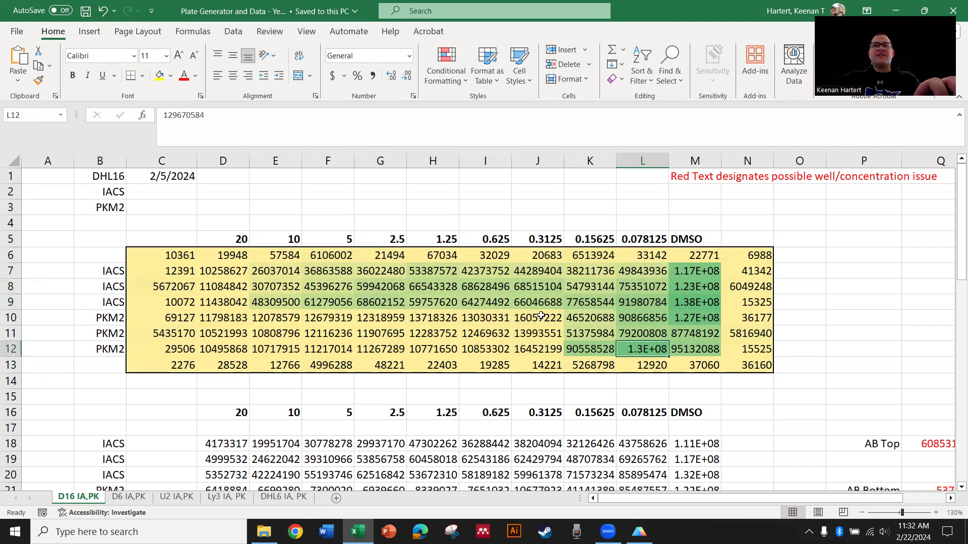
drag(555, 323, 587, 349)
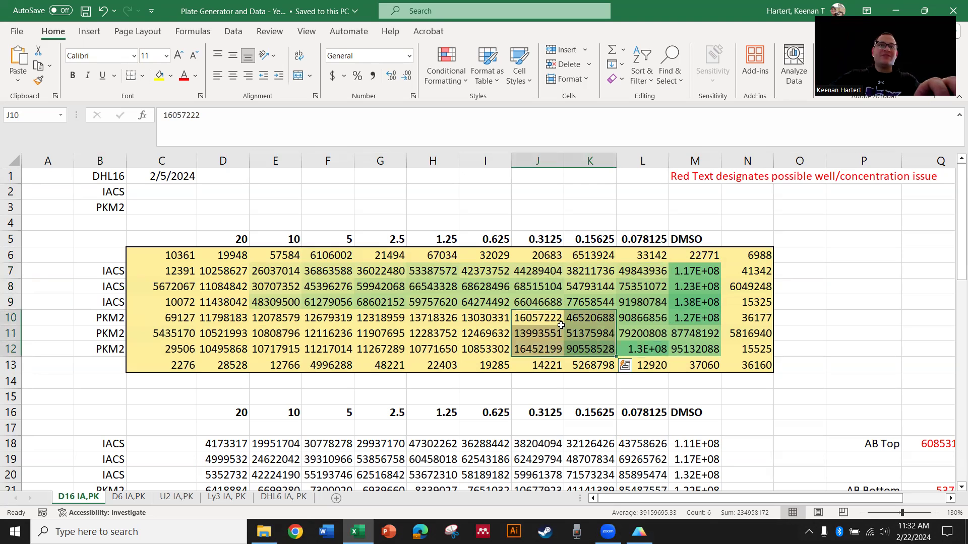
click(829, 270)
Inspect the AB Top averaging formula in Q18 and the control wells it references, leaving it unchanged.
scroll(795, 264, down, 1)
scroll(795, 264, down, 1)
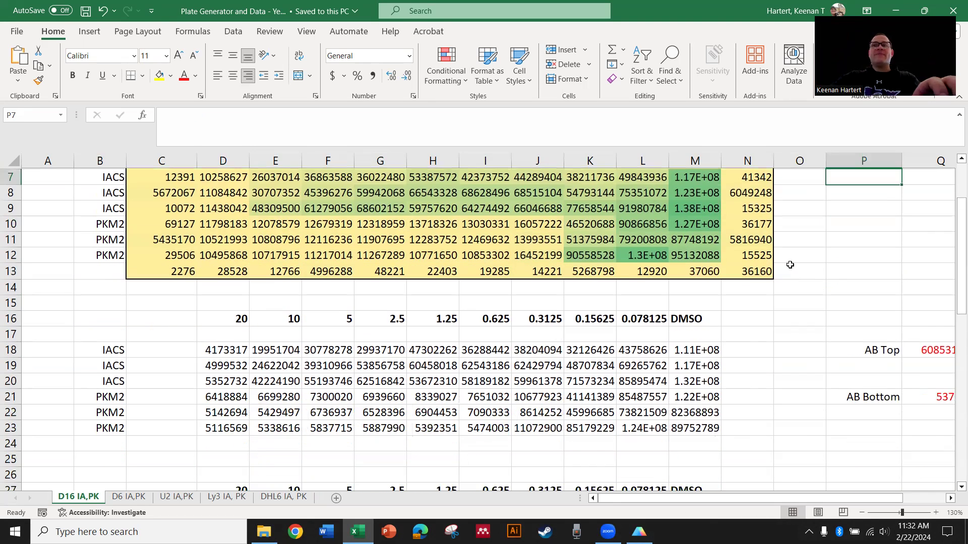
scroll(790, 265, down, 1)
click(875, 309)
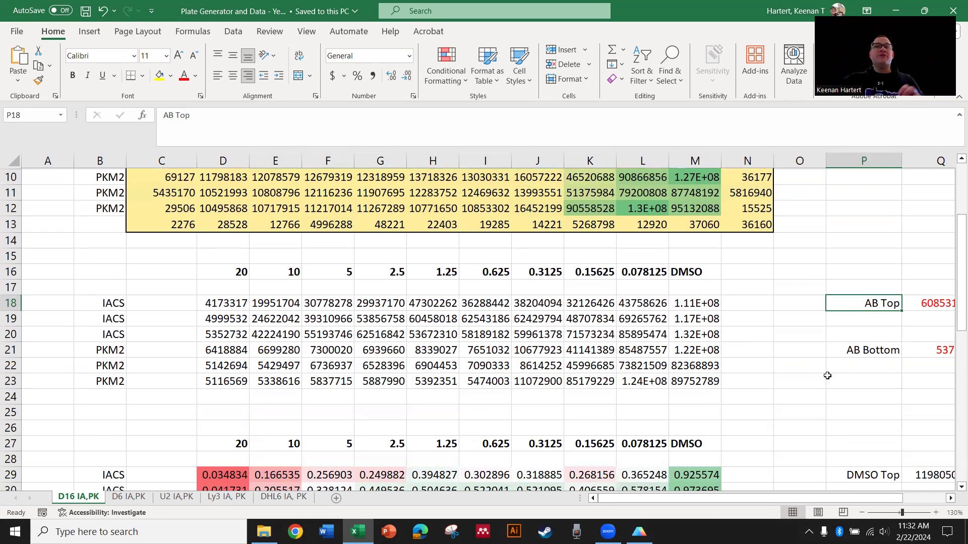
scroll(795, 364, up, 2)
scroll(802, 383, down, 1)
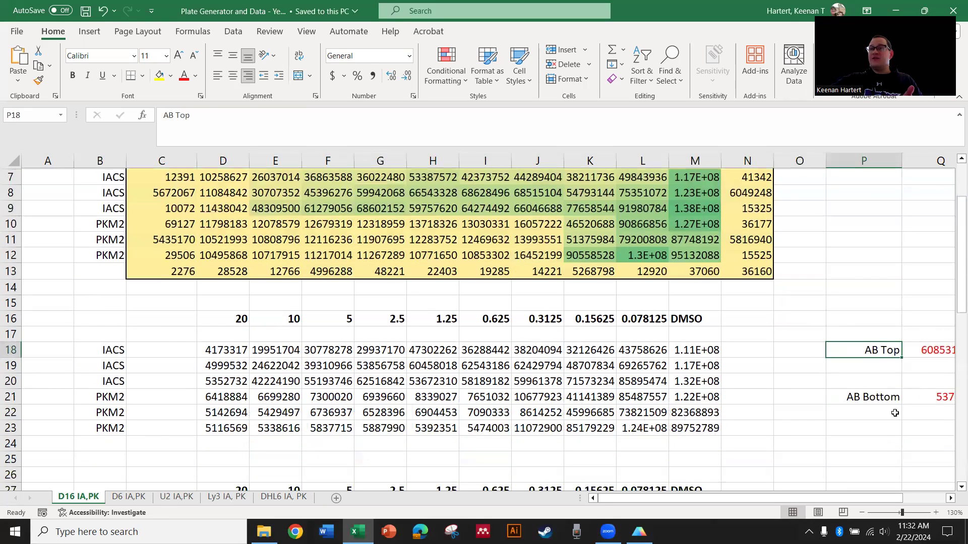
click(924, 354)
double_click(924, 354)
scroll(600, 348, up, 2)
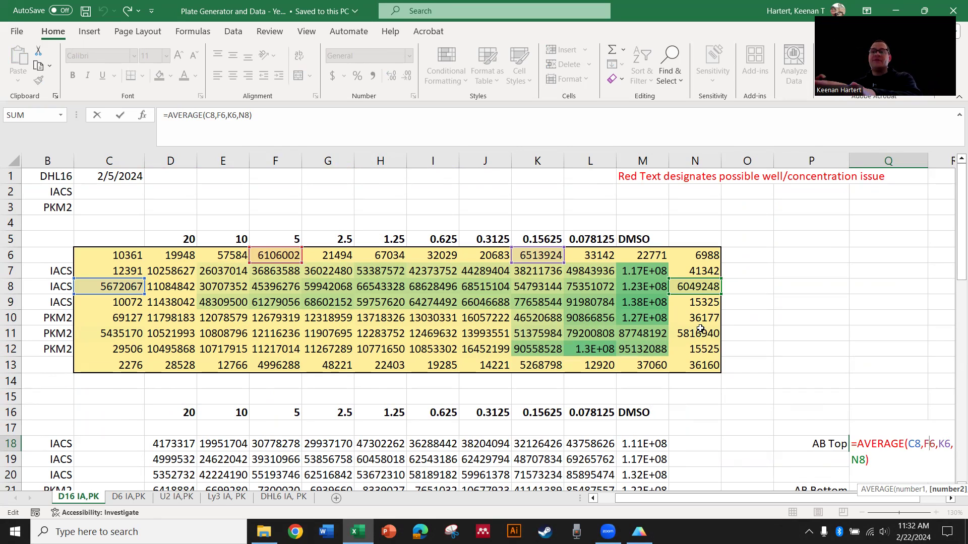
key(Return)
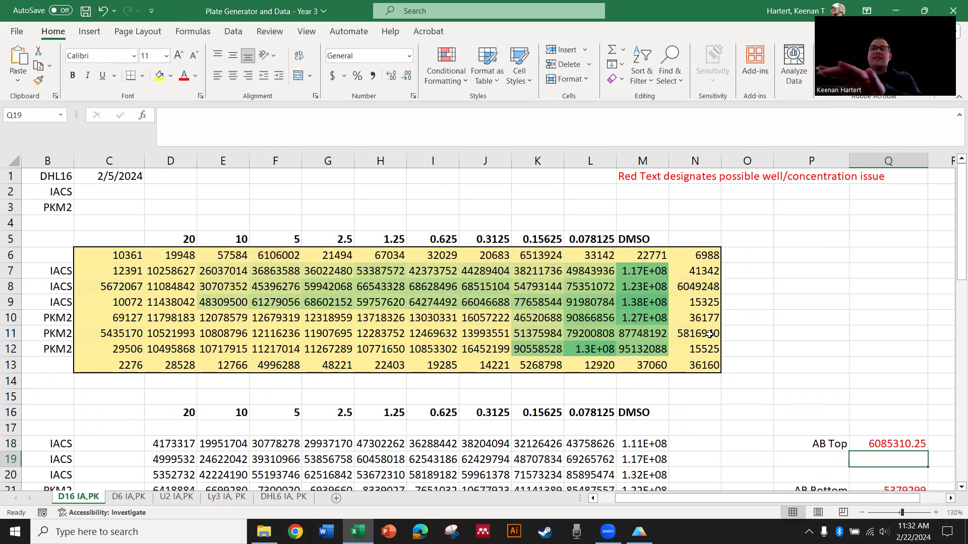
Inspect the background-subtraction formula in K18 of the second table, leaving it unchanged.
double_click(538, 444)
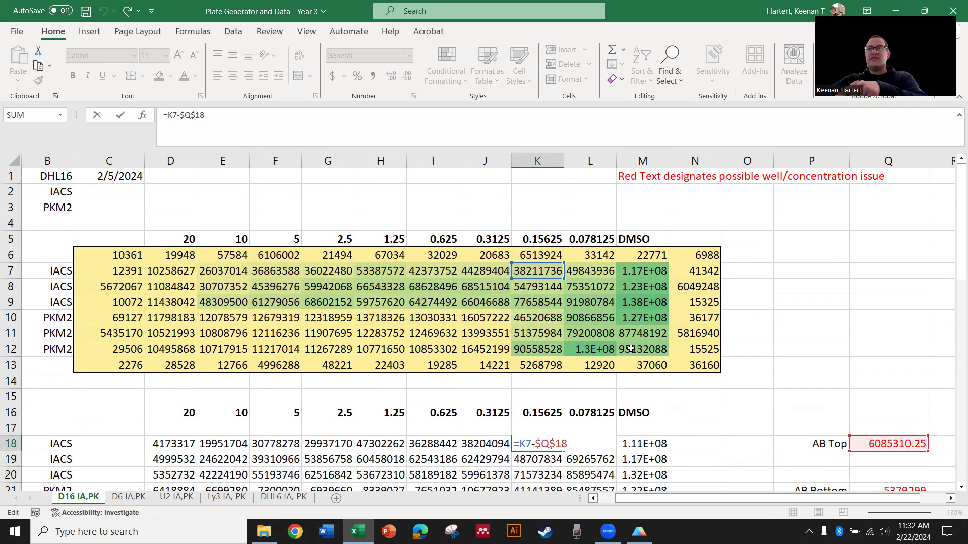
key(Return)
scroll(698, 353, down, 1)
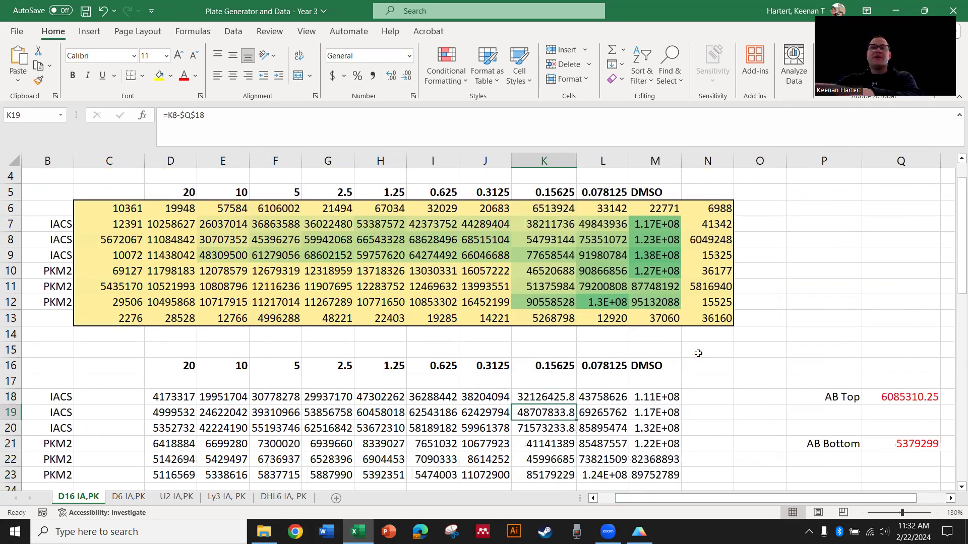
Inspect the AB Bottom averaging formula in Q21 and the control wells it references, leaving it unchanged.
scroll(698, 353, down, 2)
double_click(895, 348)
scroll(648, 369, up, 1)
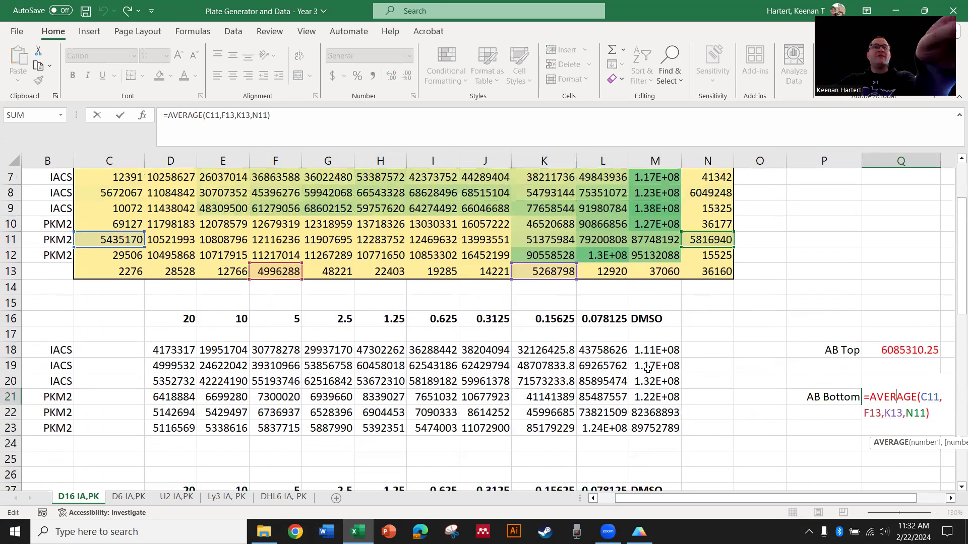
scroll(648, 369, up, 1)
key(Return)
scroll(706, 343, down, 3)
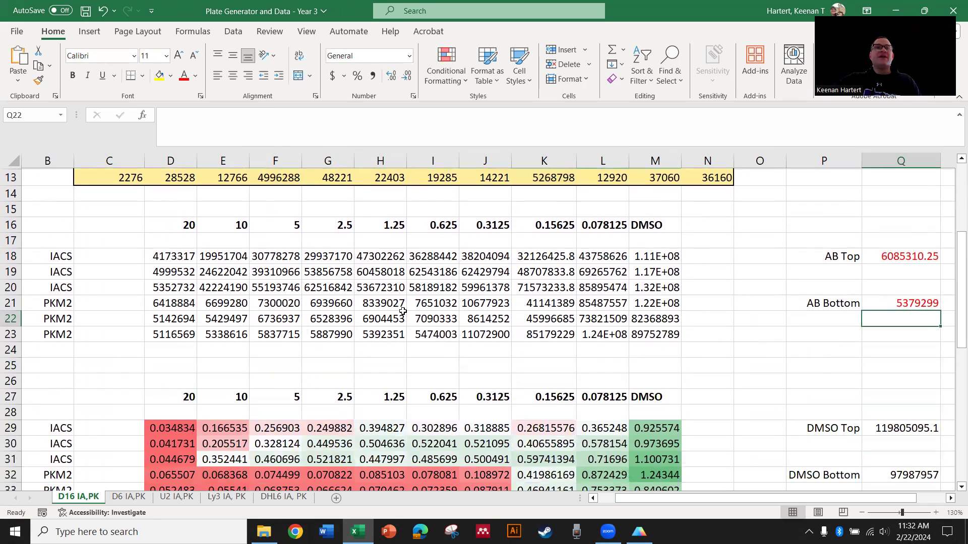
Highlight the whole background-subtracted data block in D18:M23.
click(403, 311)
drag(171, 257, 655, 335)
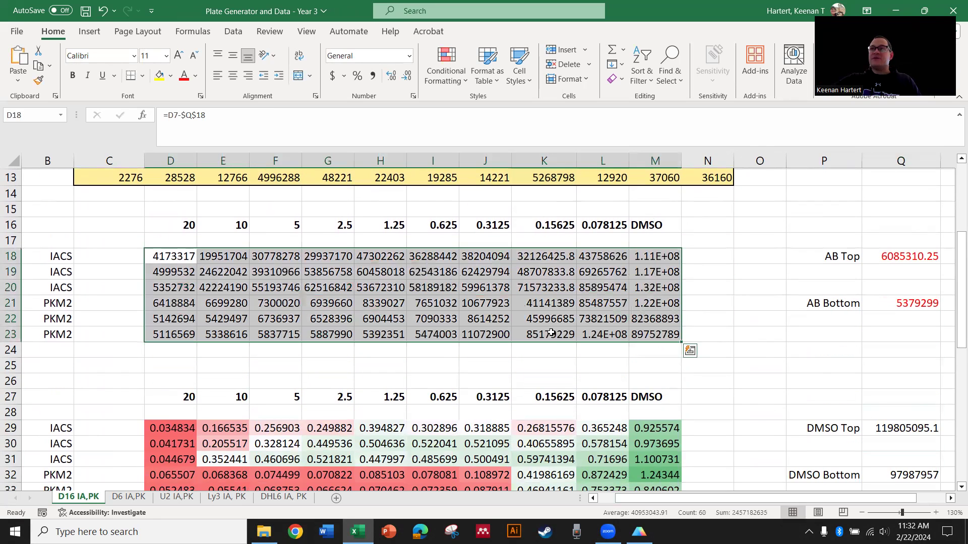
Inspect the normalization formula in M29 and trace its references to M18 and the DMSO Top average, leaving it unchanged.
scroll(386, 301, down, 1)
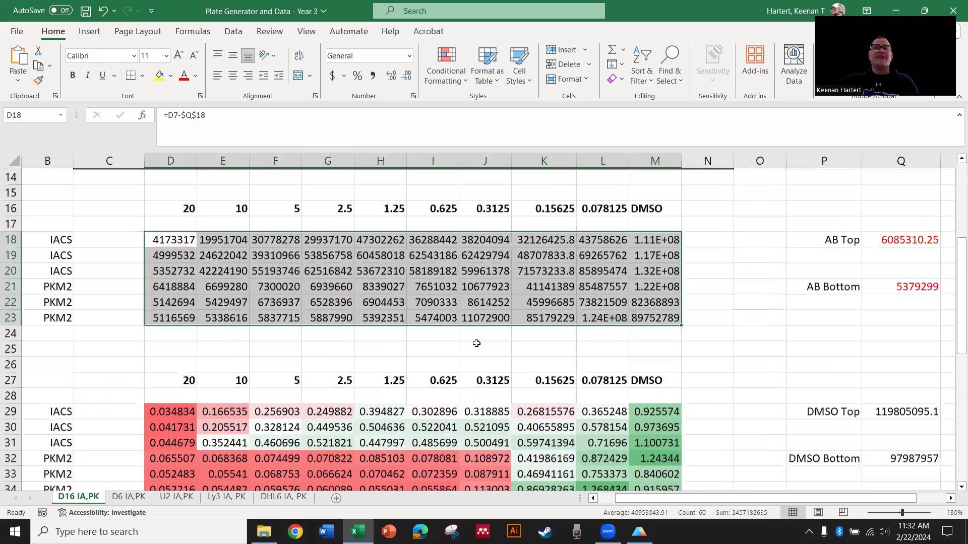
scroll(477, 344, down, 2)
double_click(656, 333)
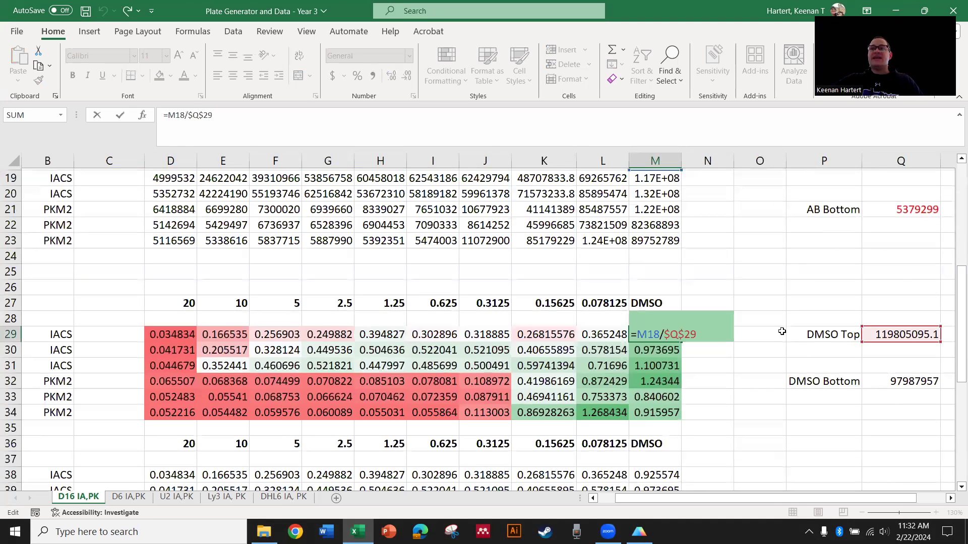
scroll(777, 326, up, 5)
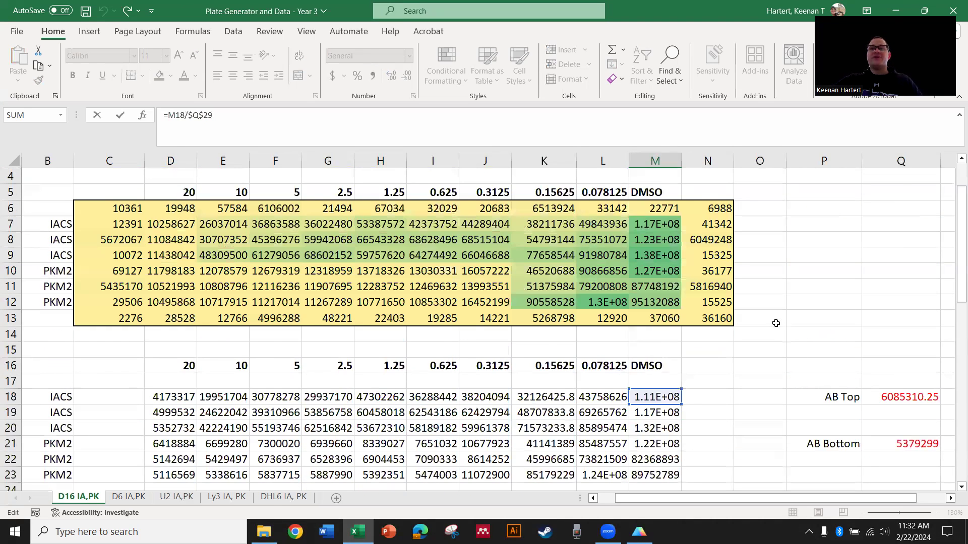
scroll(776, 323, down, 2)
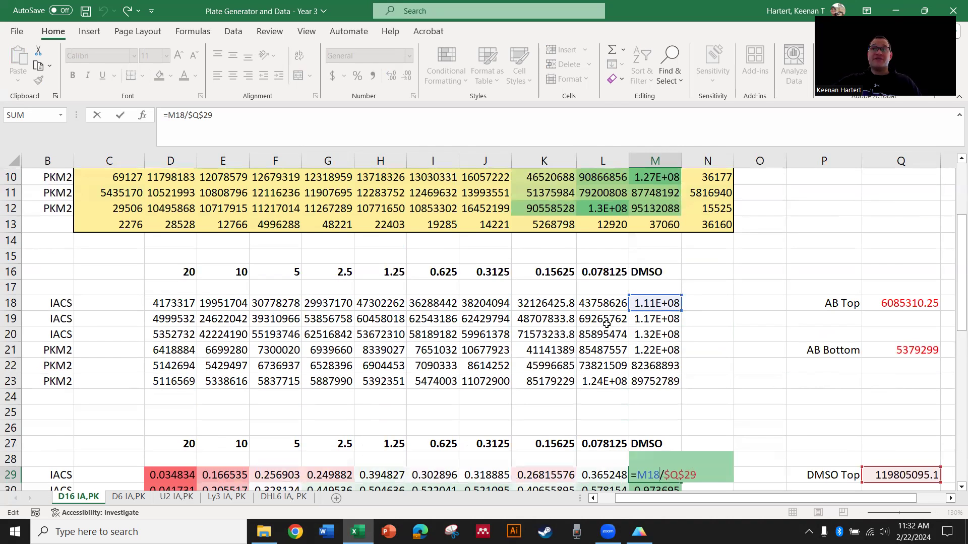
scroll(771, 367, down, 2)
key(Return)
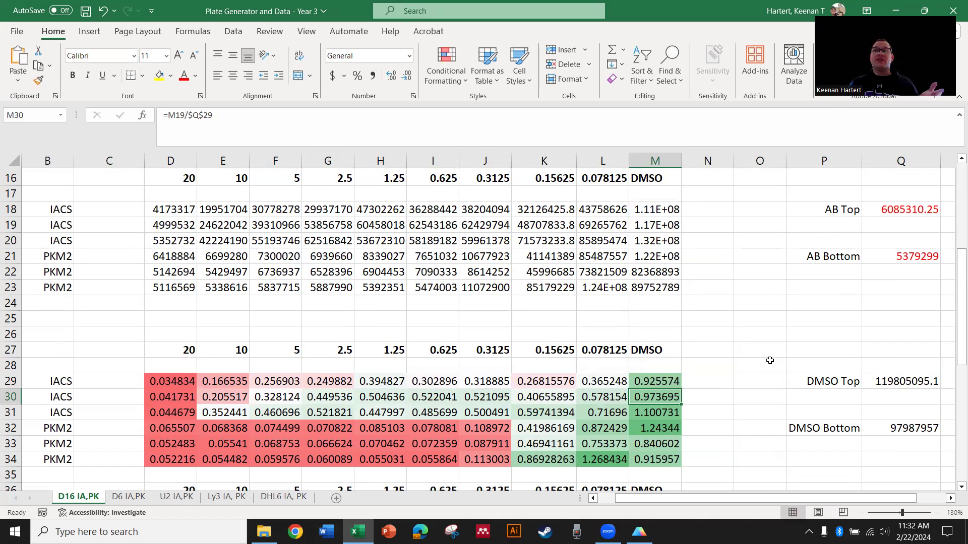
Highlight the normalized DMSO control values in M29:M34, including the three IACS controls in M29:M31.
drag(671, 383, 671, 457)
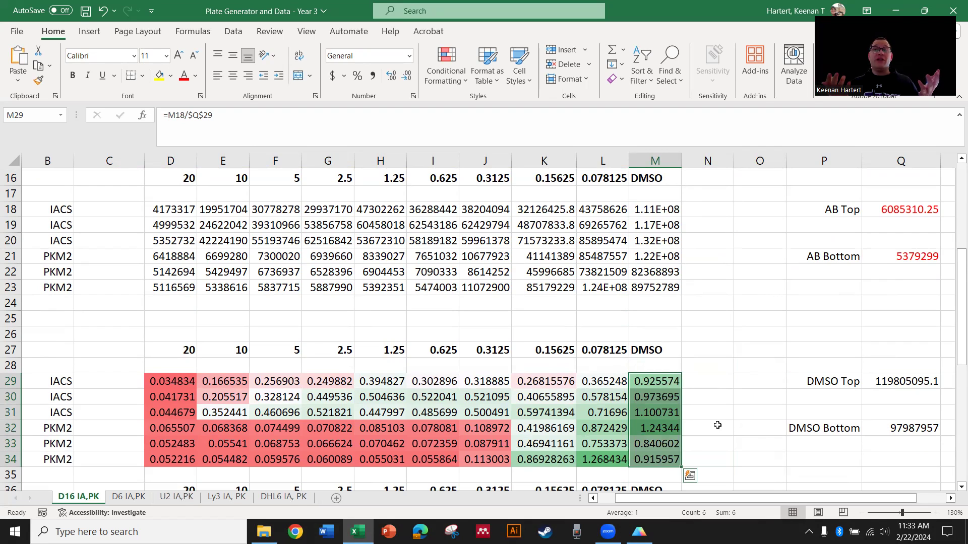
key(Right)
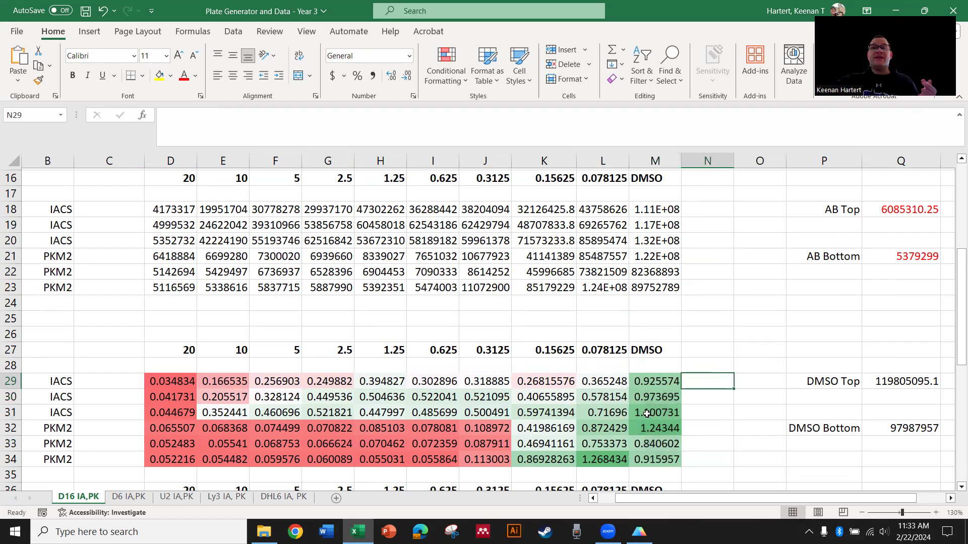
drag(654, 382, 655, 416)
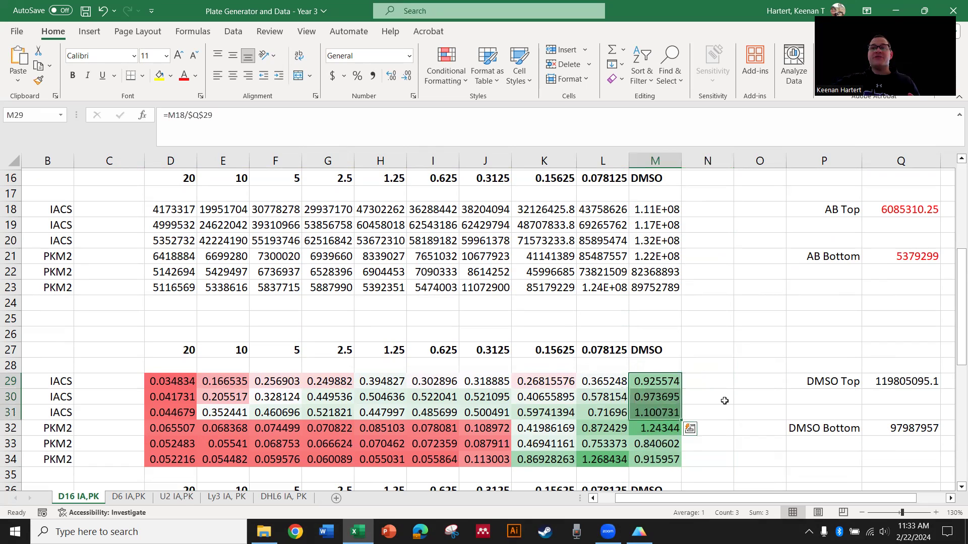
drag(655, 382, 658, 456)
click(737, 385)
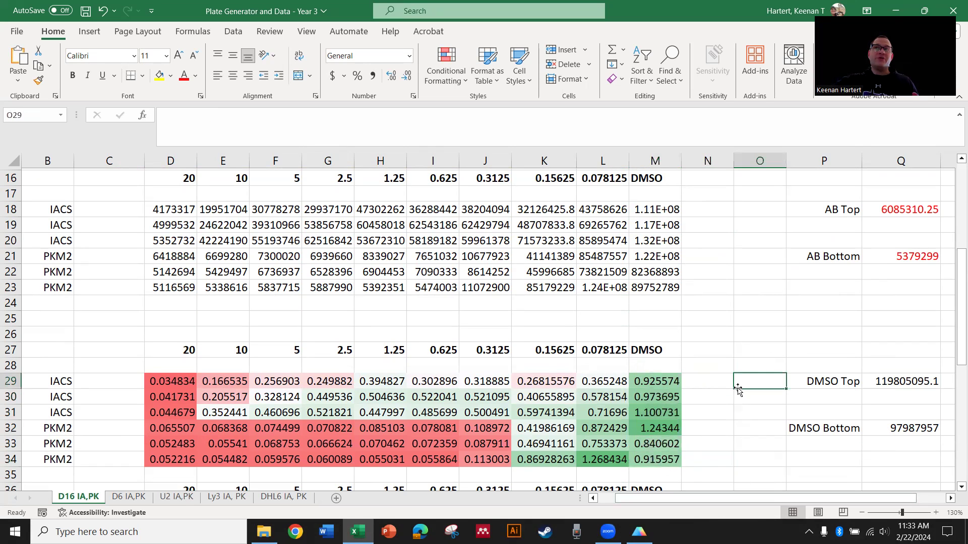
Inspect the DMSO normalization formulas in D29 and E29, leaving both unchanged.
scroll(717, 318, down, 5)
click(272, 320)
scroll(539, 310, up, 3)
click(330, 317)
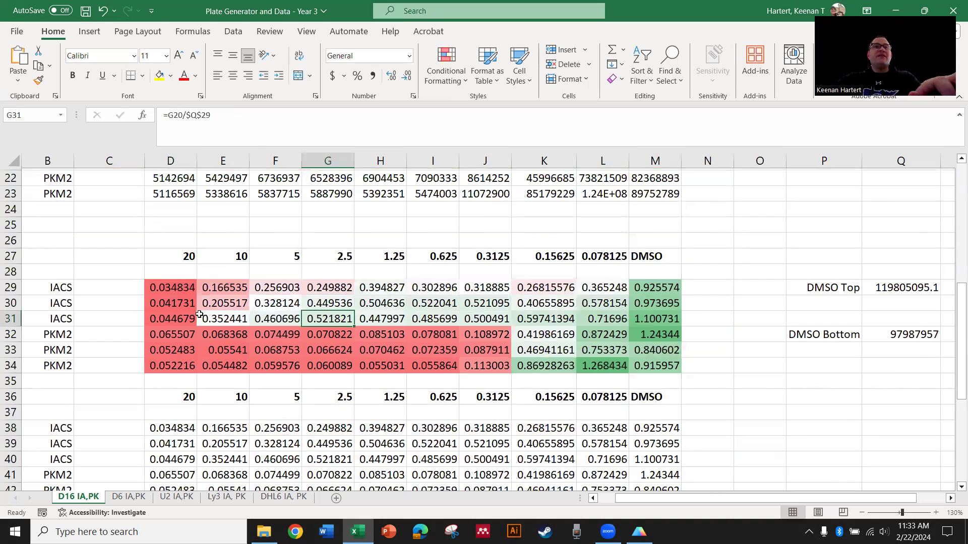
click(165, 288)
double_click(165, 288)
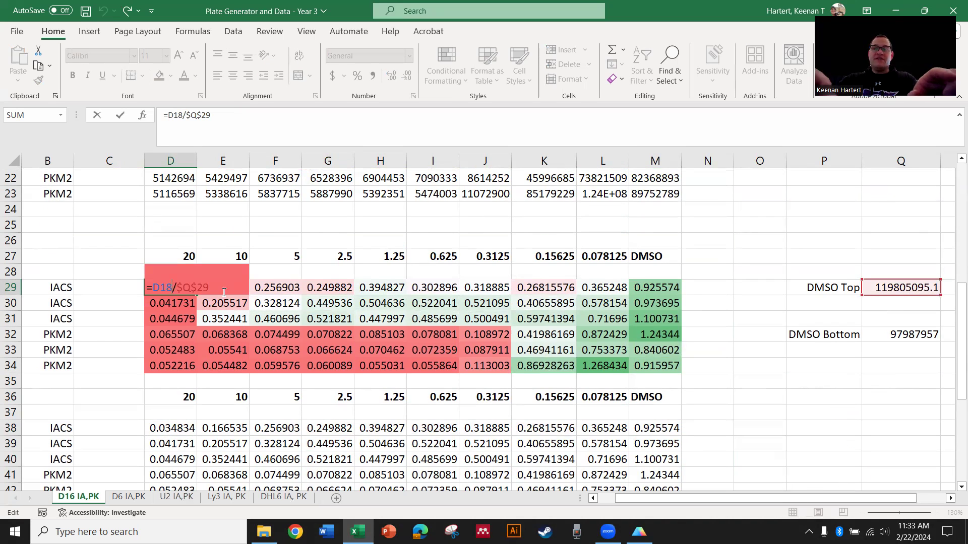
click(224, 291)
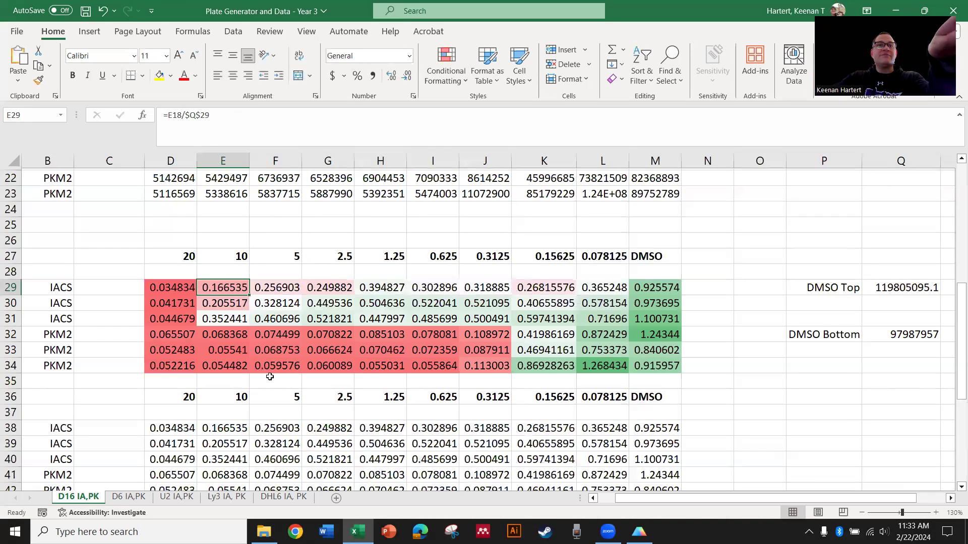
double_click(229, 291)
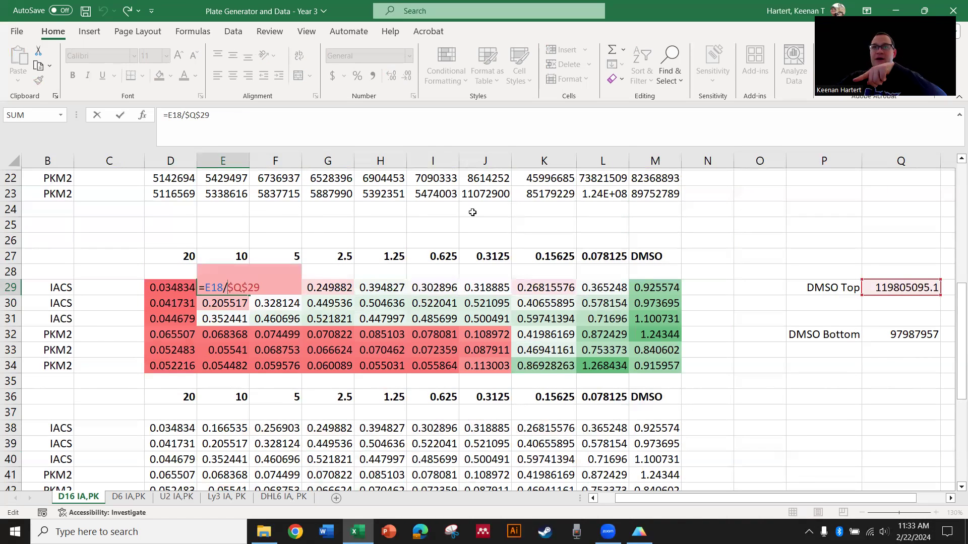
key(Return)
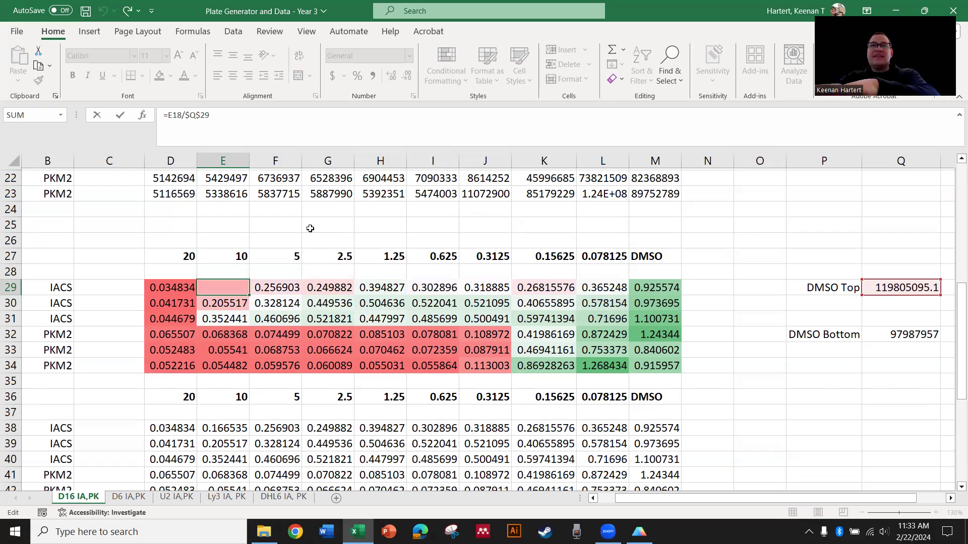
key(Up)
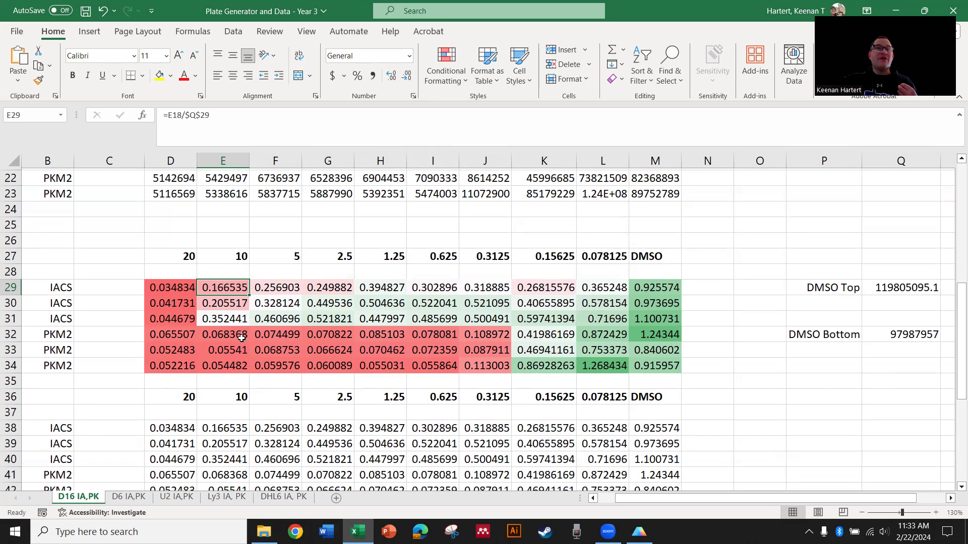
Examine the transposed replicate table and the IACS averaging formula in N47, leaving it unchanged.
scroll(242, 337, down, 4)
scroll(305, 296, down, 1)
click(298, 293)
scroll(302, 297, down, 2)
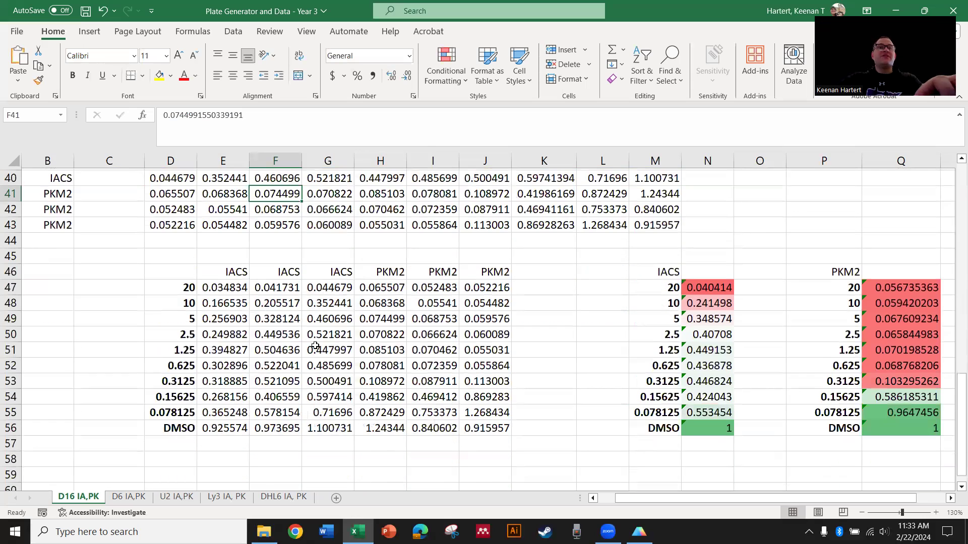
click(327, 349)
double_click(706, 288)
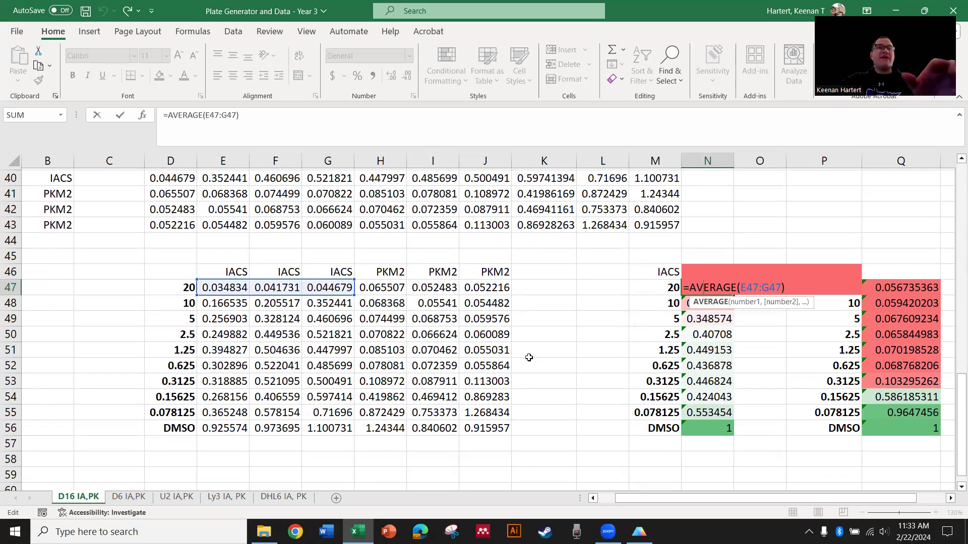
key(Return)
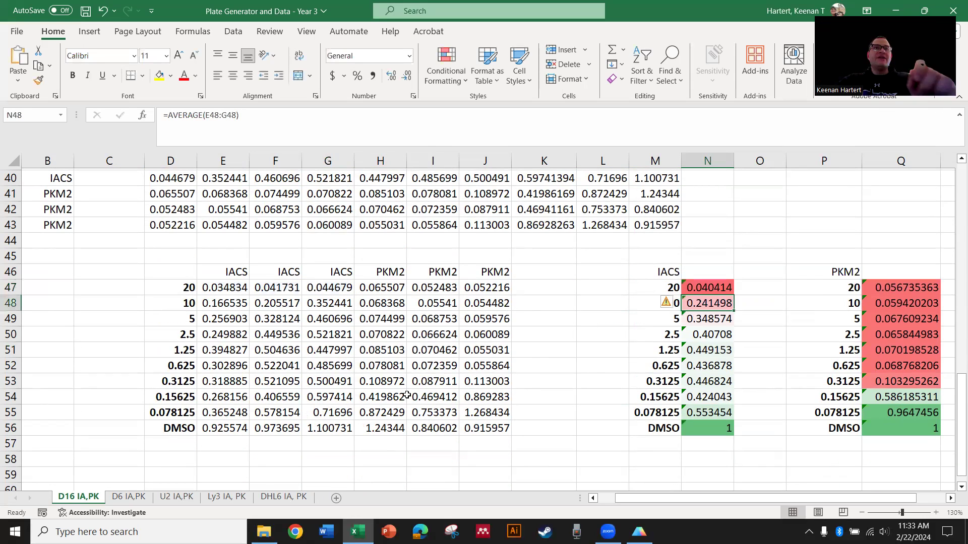
click(308, 329)
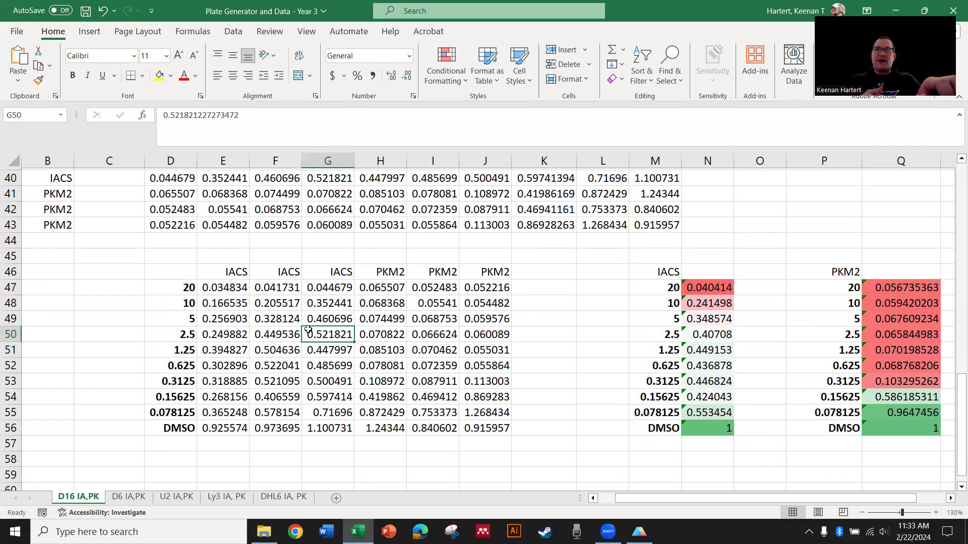
click(188, 293)
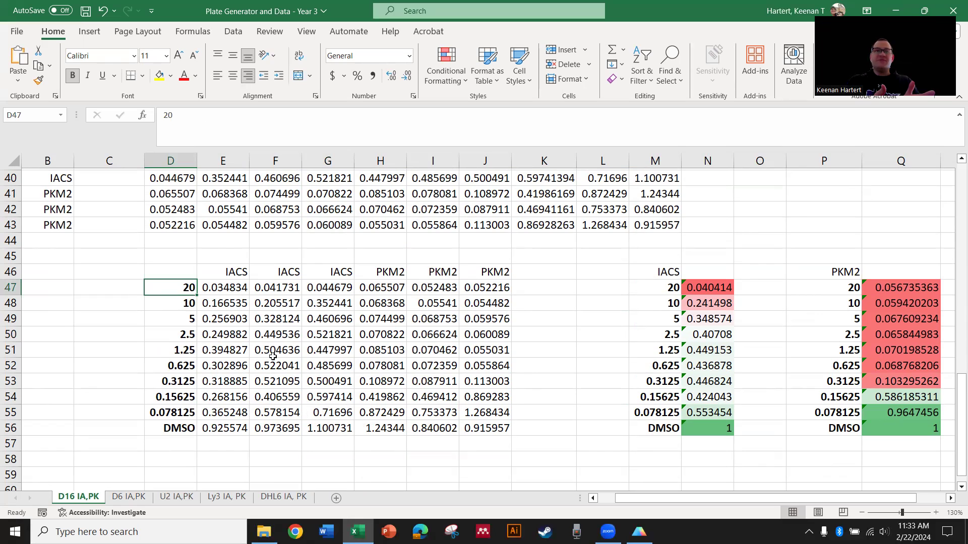
Switch to GraphPad Prism and create an XY data table with numeric X and 3 replicate Y values in side-by-side subcolumns.
key(alt+Tab)
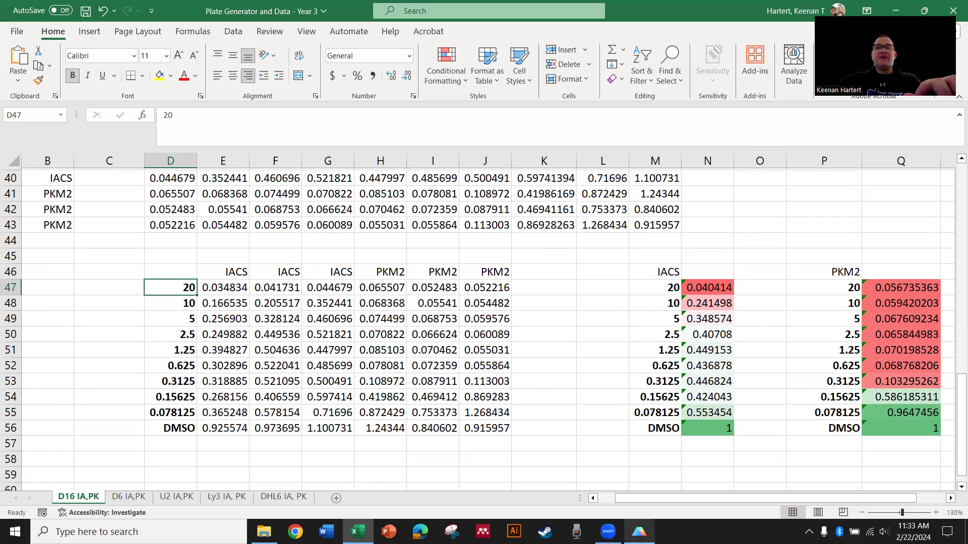
double_click(416, 262)
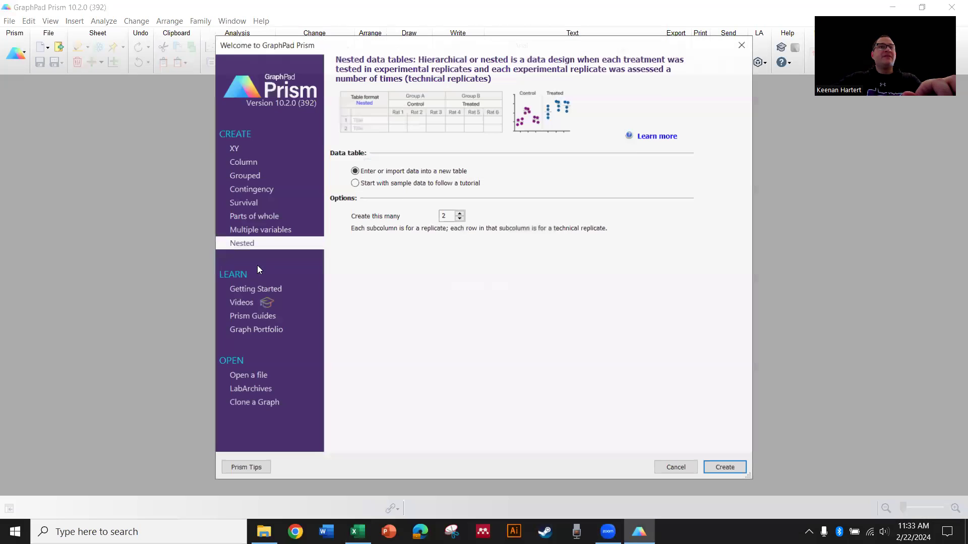
click(233, 147)
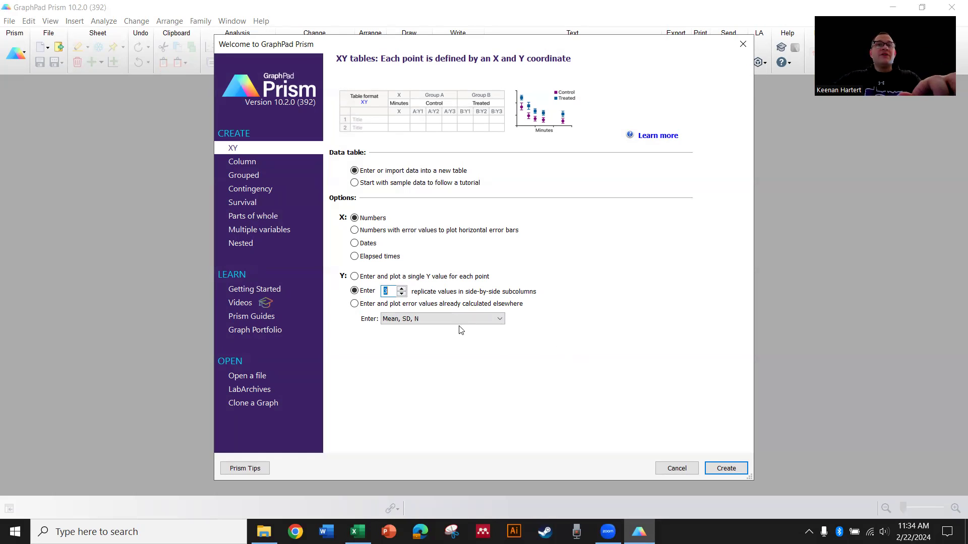
click(429, 321)
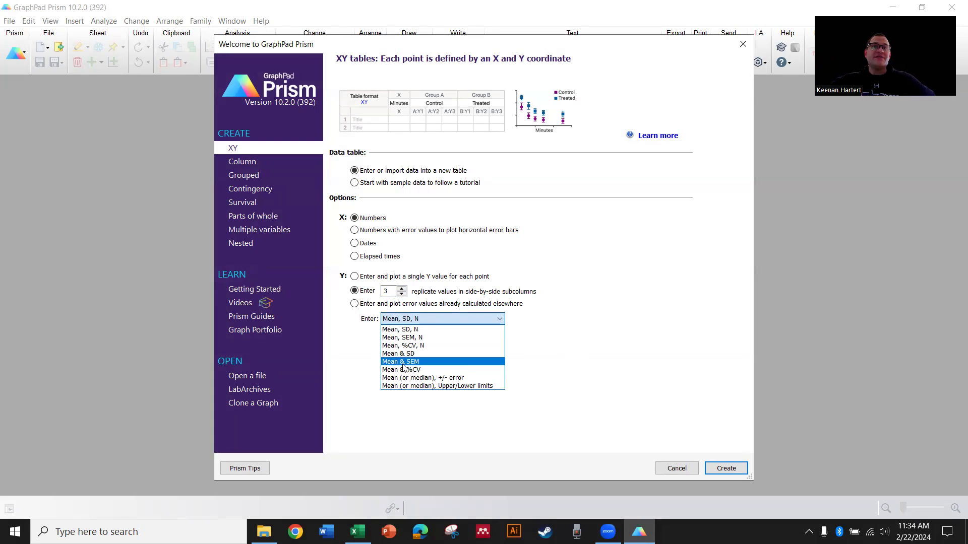
click(401, 329)
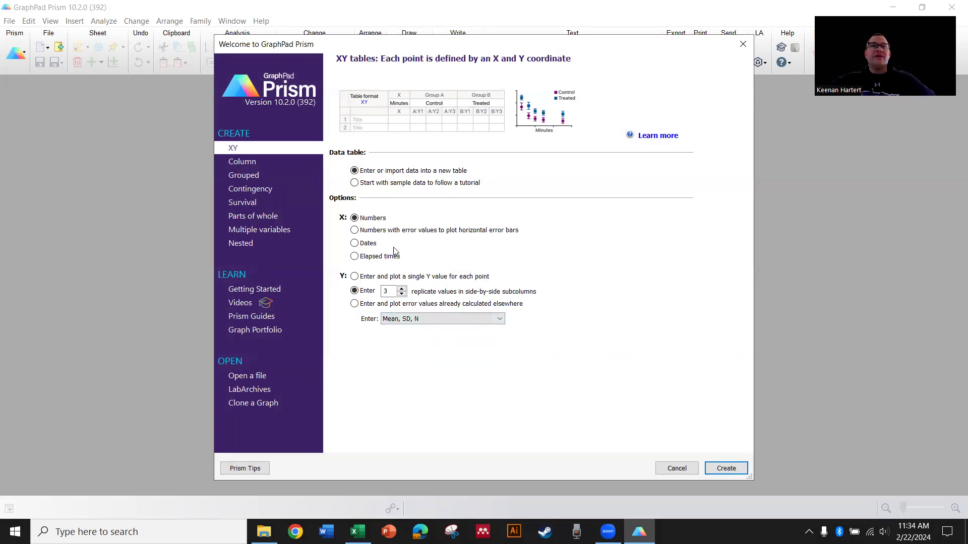
click(722, 470)
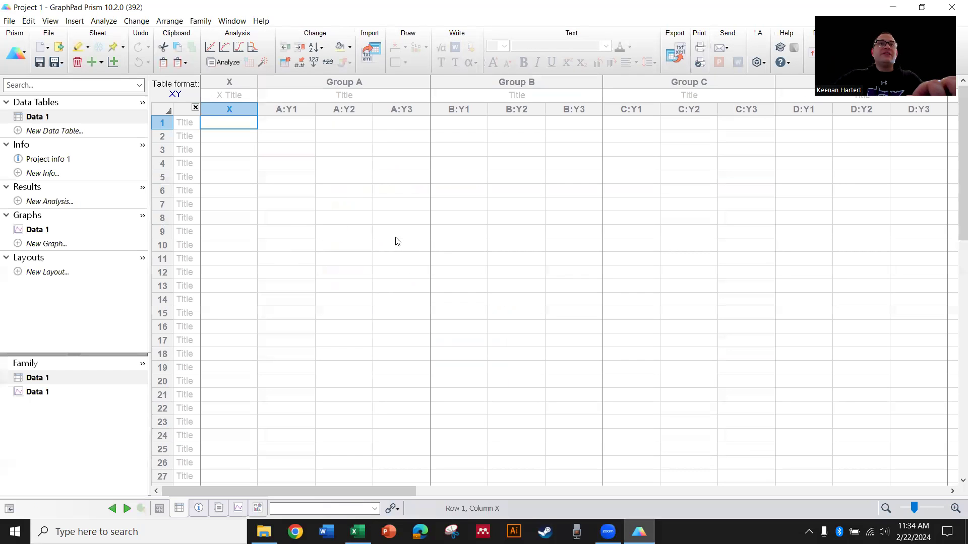
Copy the drug concentrations 20 to 0.078125 from D47:D55 of the Excel sheet into the X column of the Prism table.
click(286, 231)
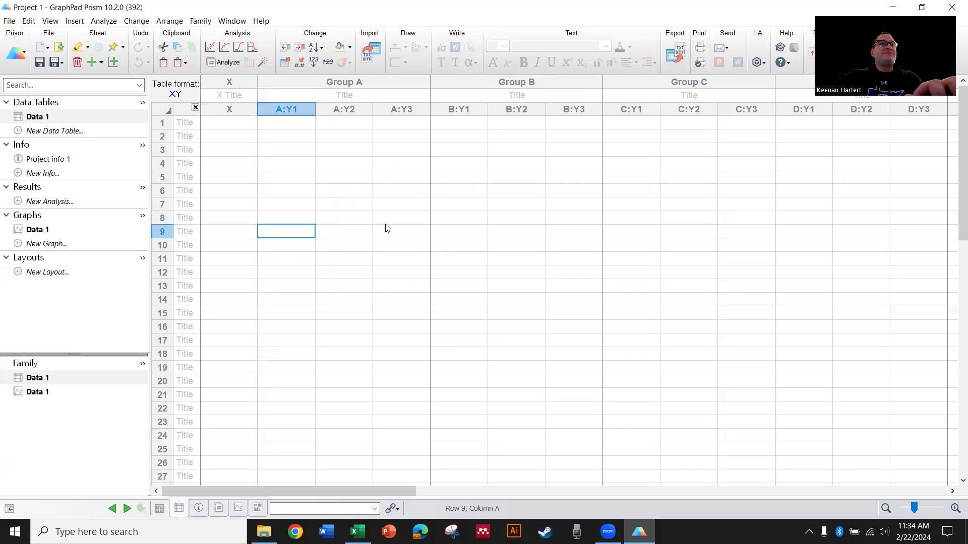
click(387, 220)
key(alt+Tab)
drag(176, 292, 179, 410)
key(ctrl+c)
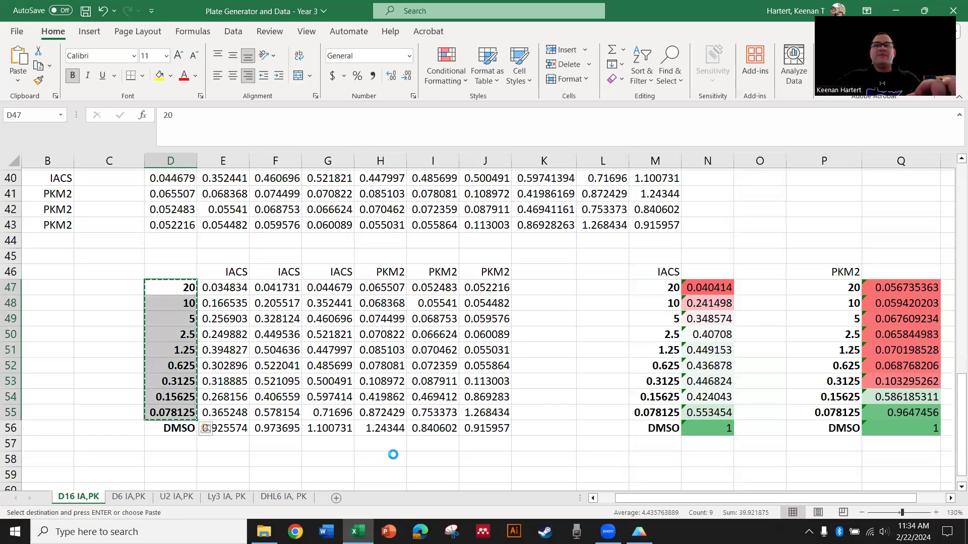
key(alt+Tab)
key(ctrl+v)
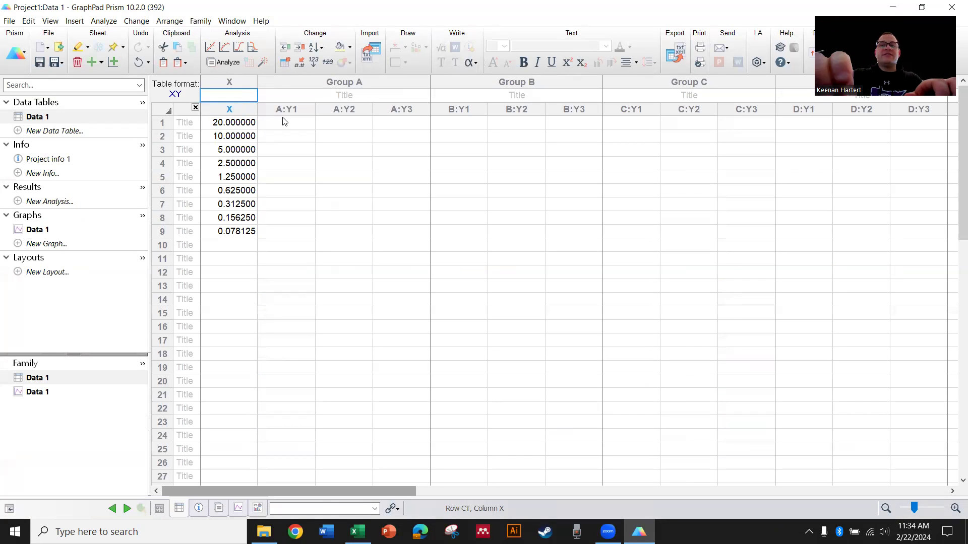
Highlight the pasted concentrations in rows 1 to 9 of the X column for review, then clear the selection.
click(299, 187)
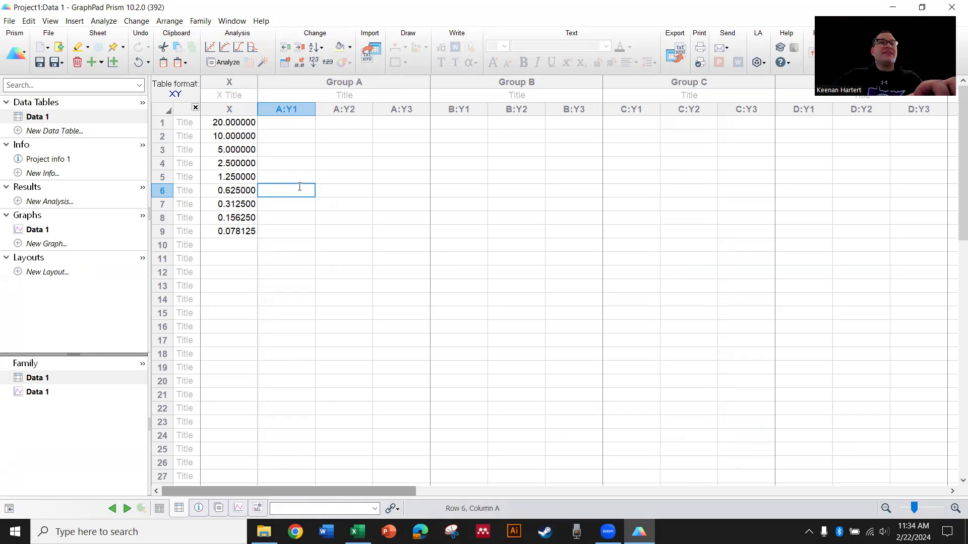
drag(240, 127, 257, 231)
key(Down)
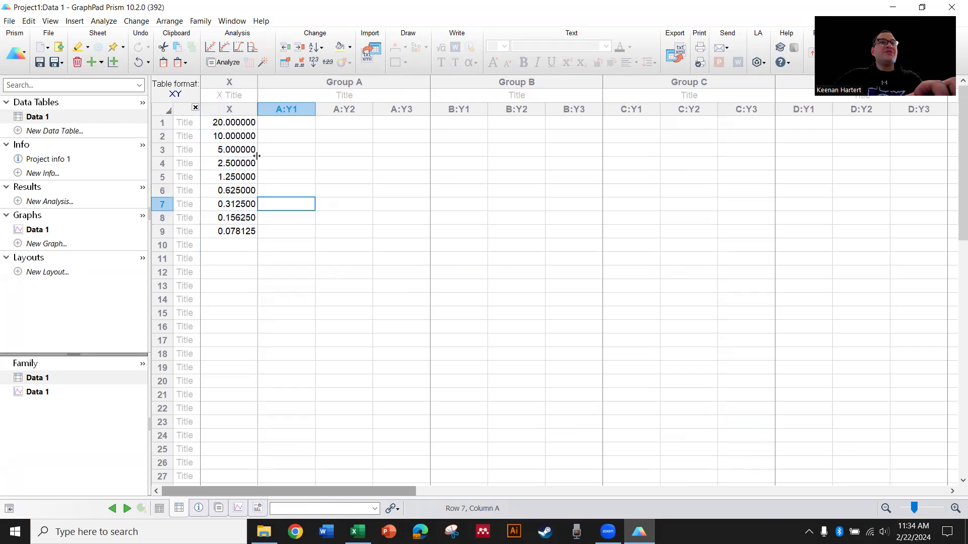
click(239, 101)
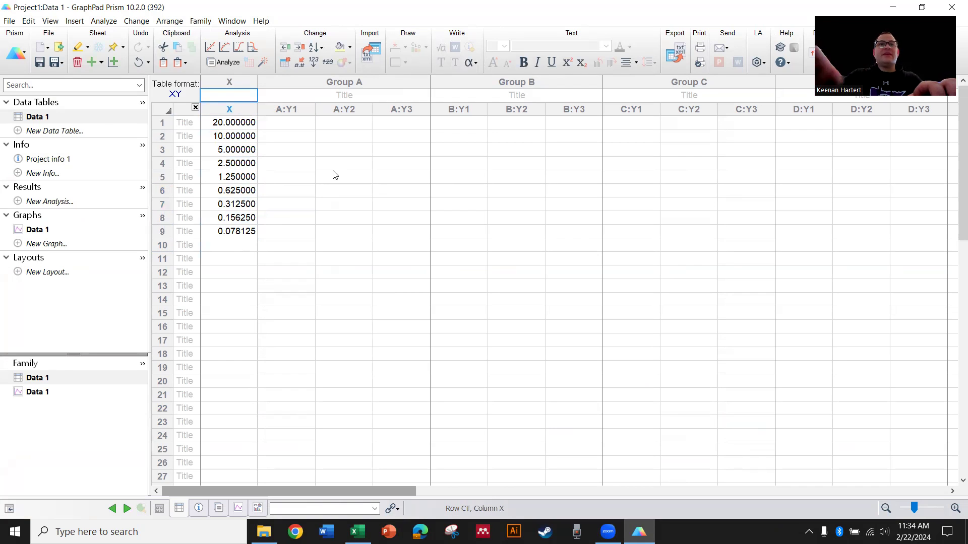
click(331, 169)
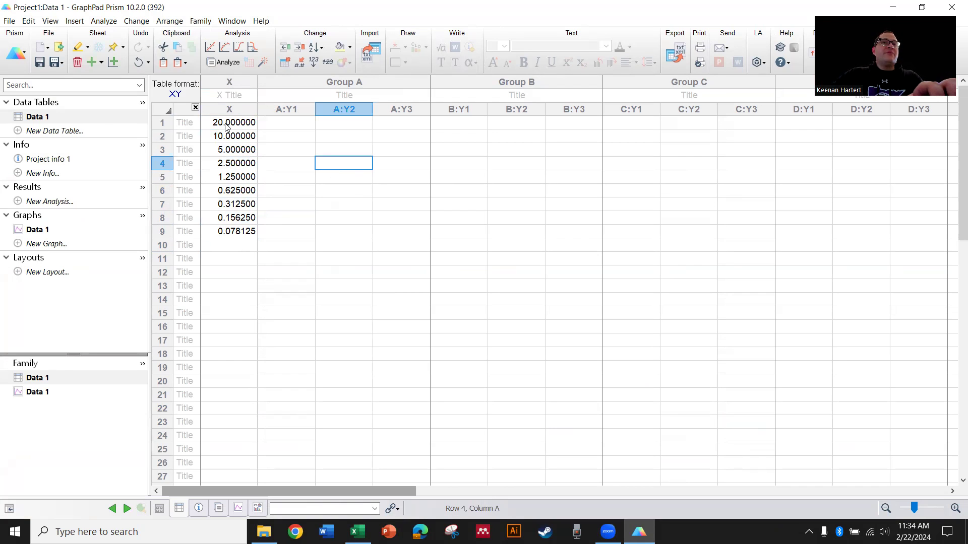
drag(226, 127, 239, 229)
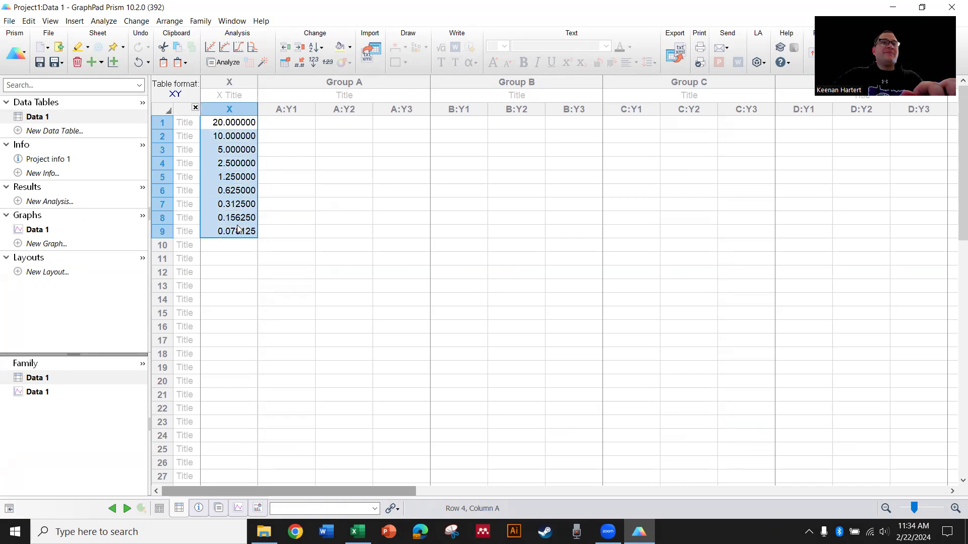
click(403, 273)
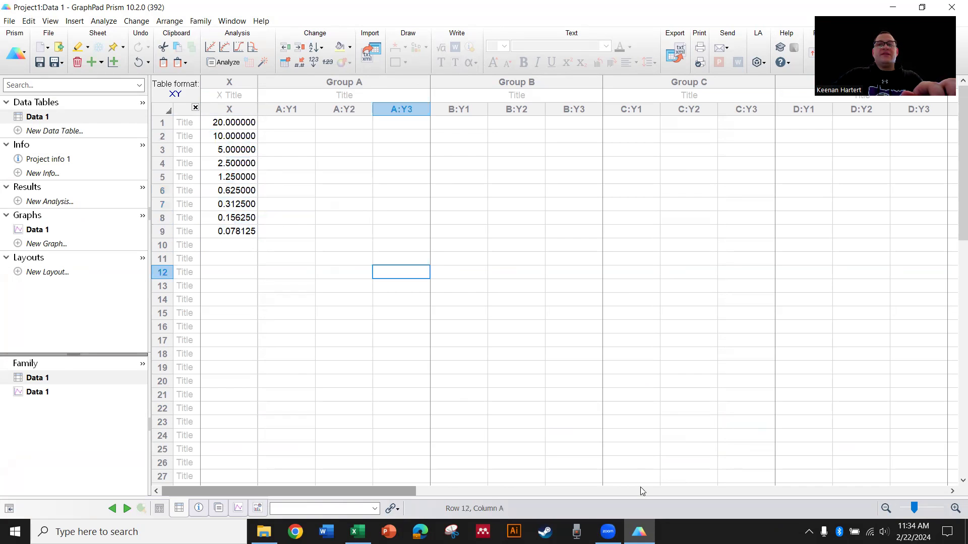
Replace the X column of Project1's Data 1 with the [M] column, 0.00002 to 7.81e-008, copied from the Drug Data Example (DHL4 vs Venetoclax) project.
right_click(639, 532)
click(618, 278)
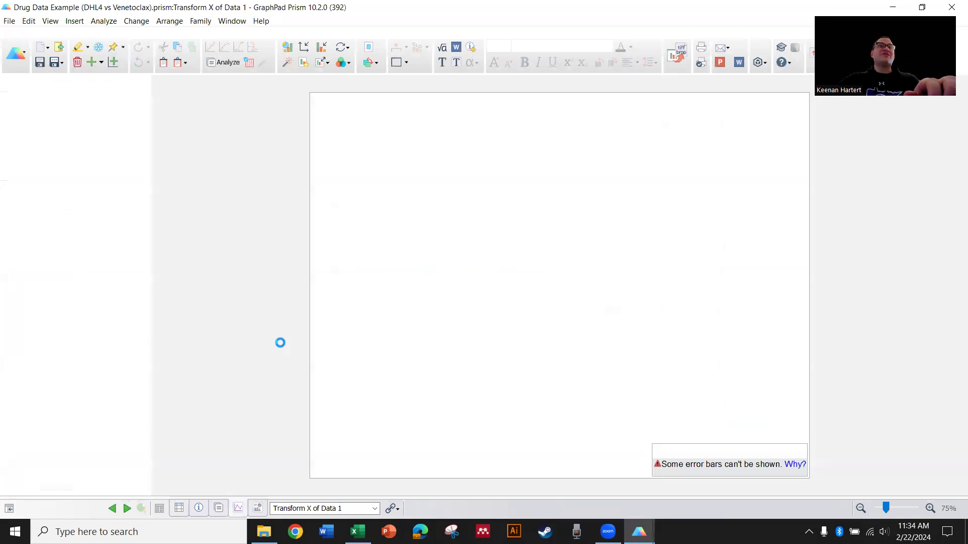
click(56, 121)
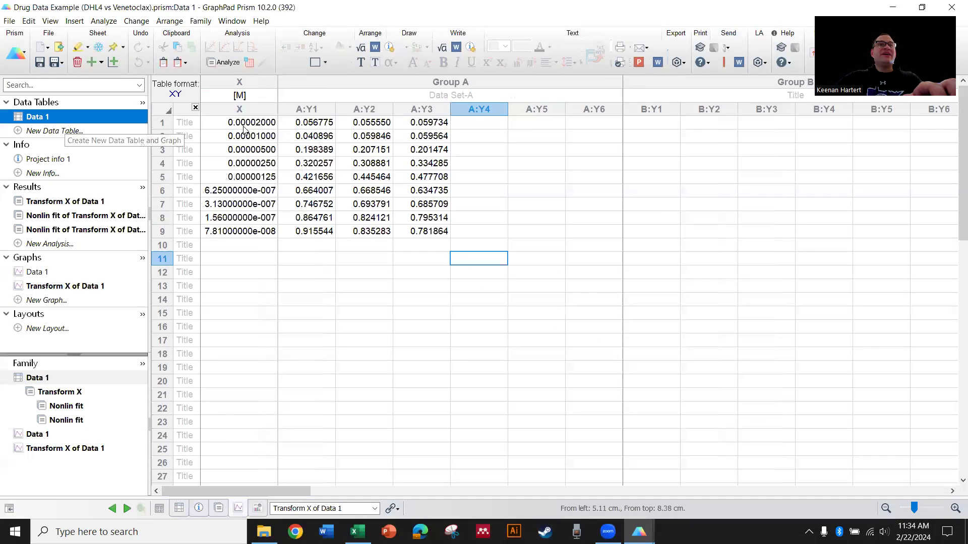
click(260, 98)
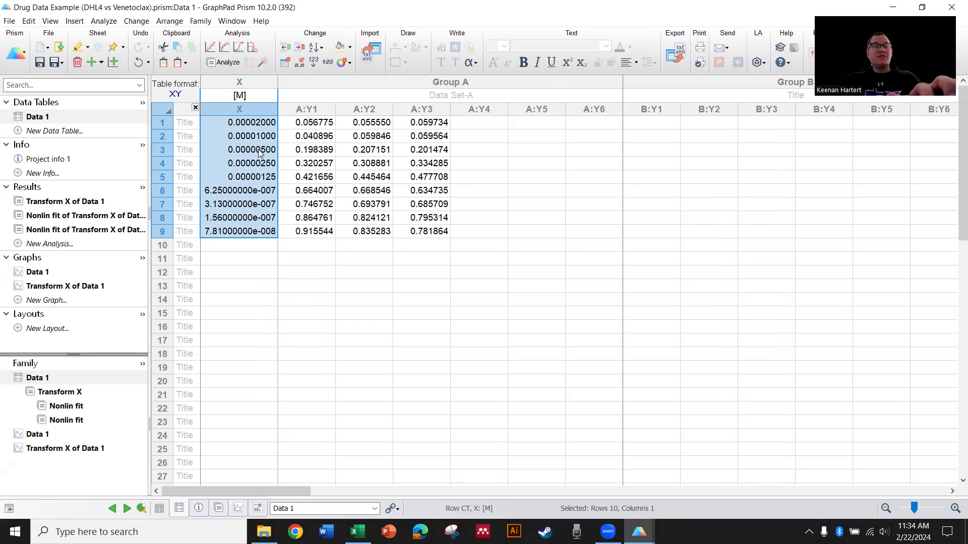
click(679, 453)
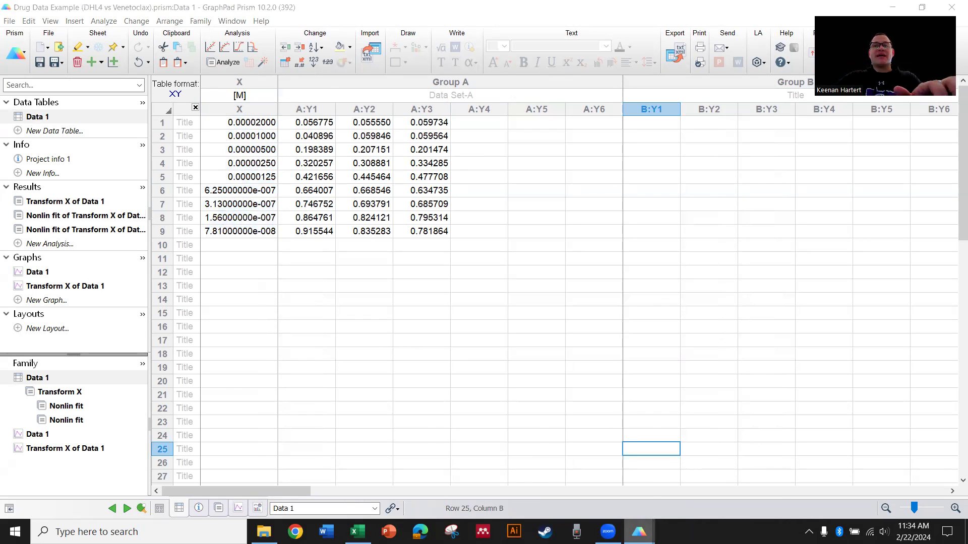
mouse_move(639, 532)
click(602, 494)
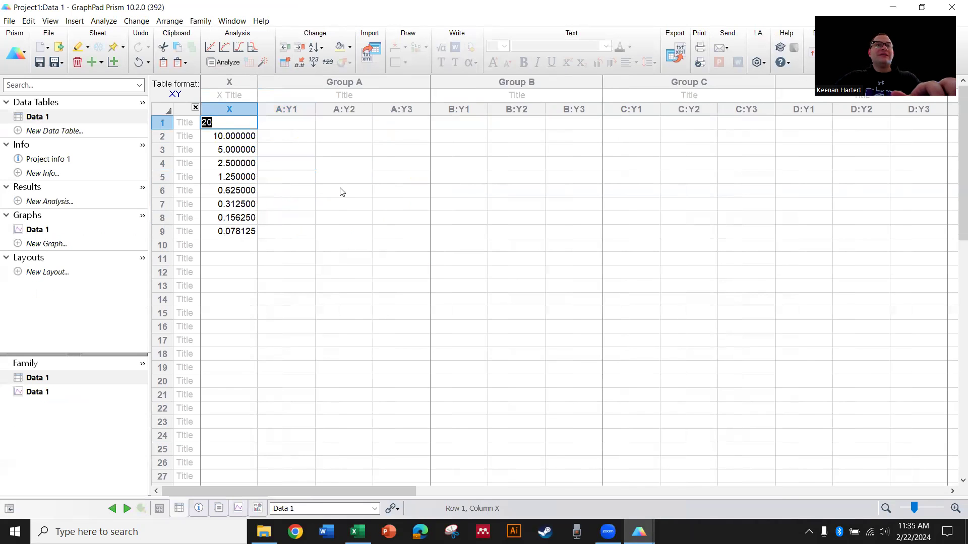
key(ctrl+v)
click(390, 191)
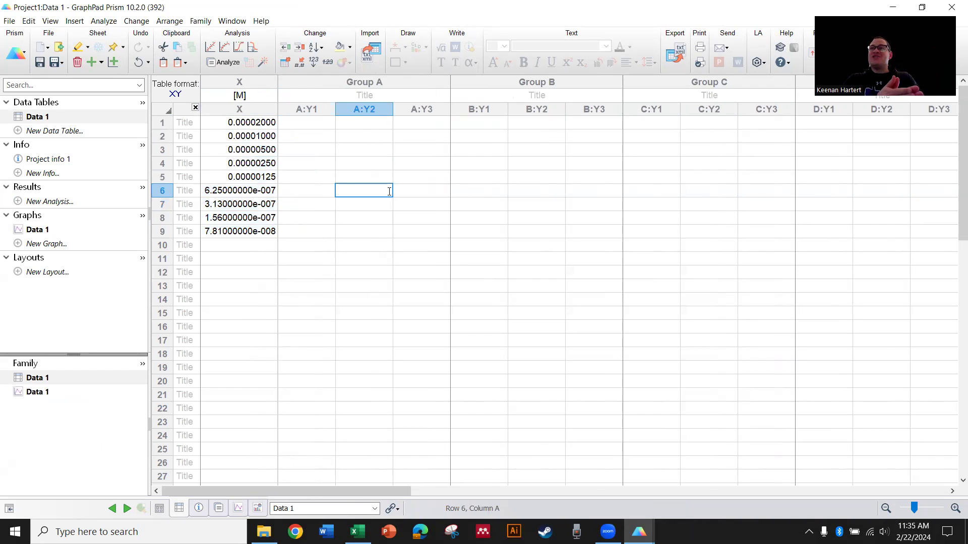
click(490, 285)
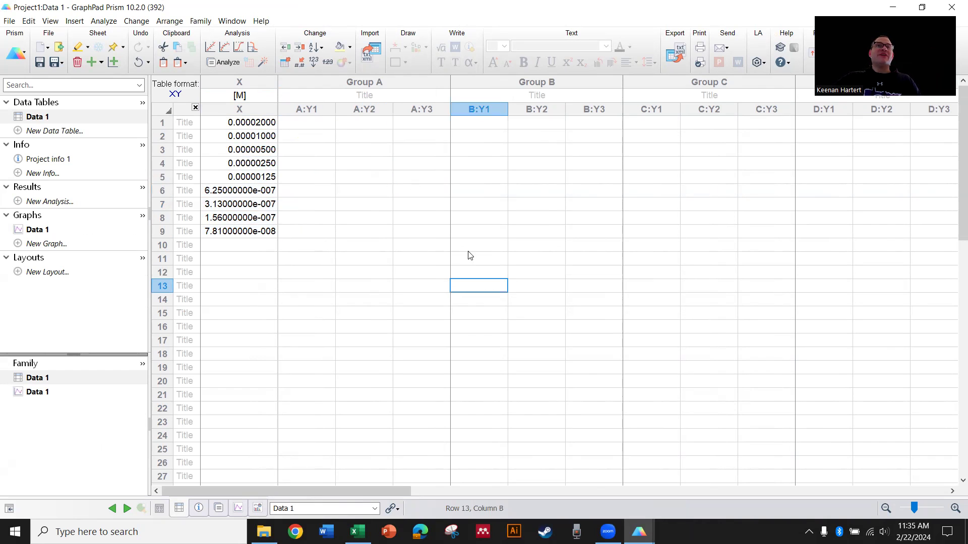
Title the Group A data set IACS and the Group B data set PKM2.
click(401, 99)
text(IACS)
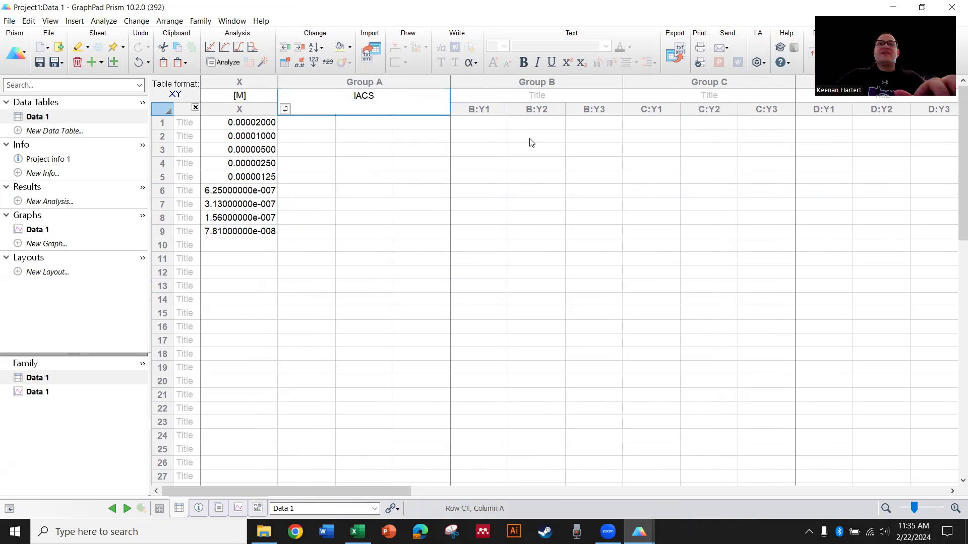
click(548, 96)
text(PKM2)
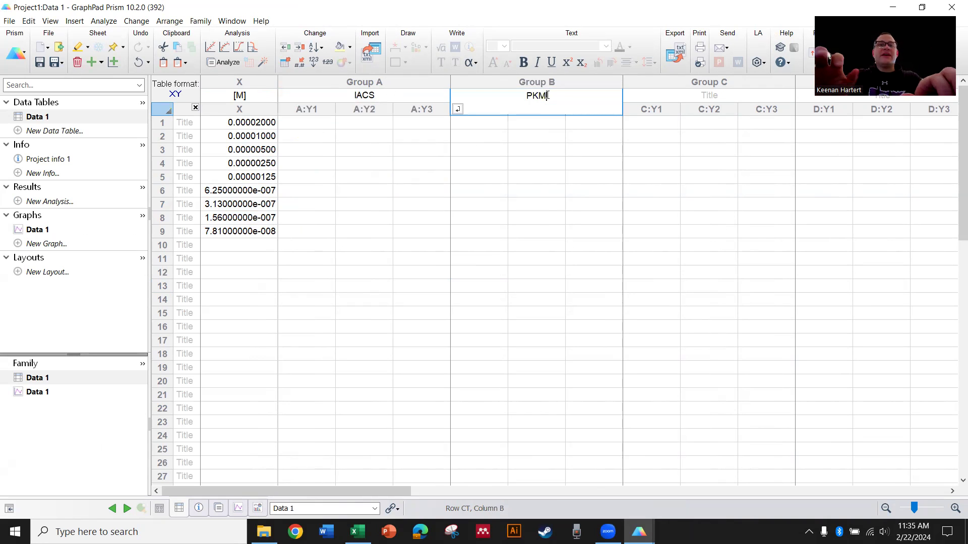
click(557, 227)
click(422, 230)
click(358, 298)
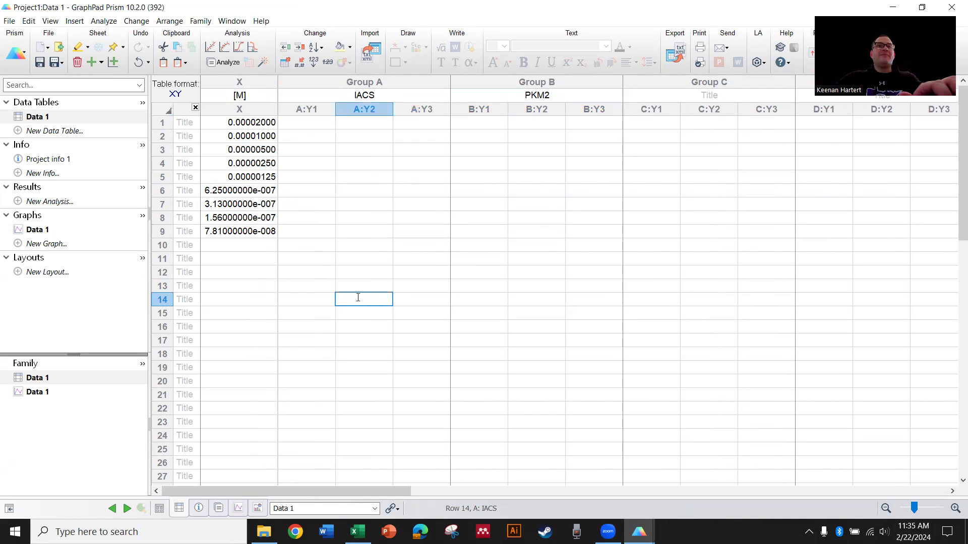
Copy the IACS and PKM2 replicates in E47:J55 of the Excel sheet, without the DMSO row, into the Prism Y columns starting at A:Y1 row 1.
drag(300, 125, 424, 130)
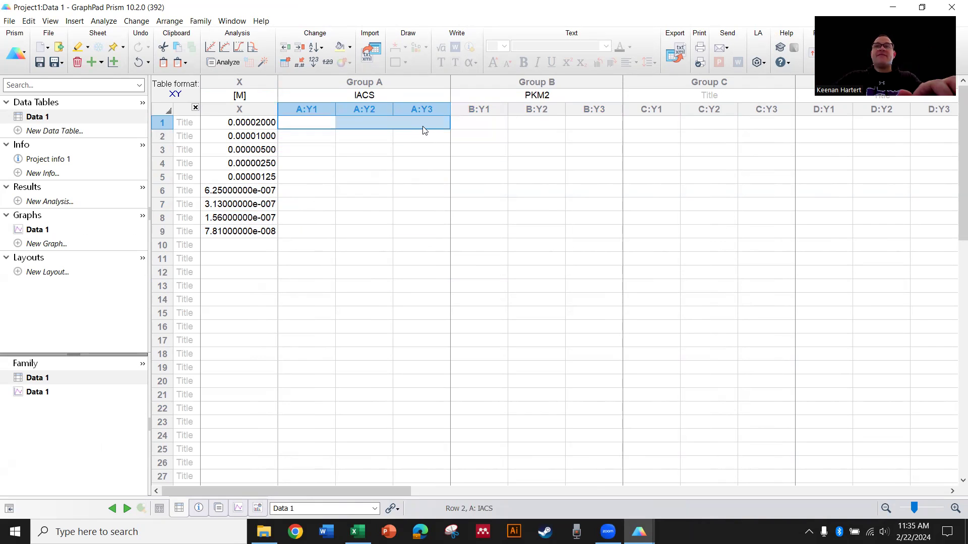
click(416, 153)
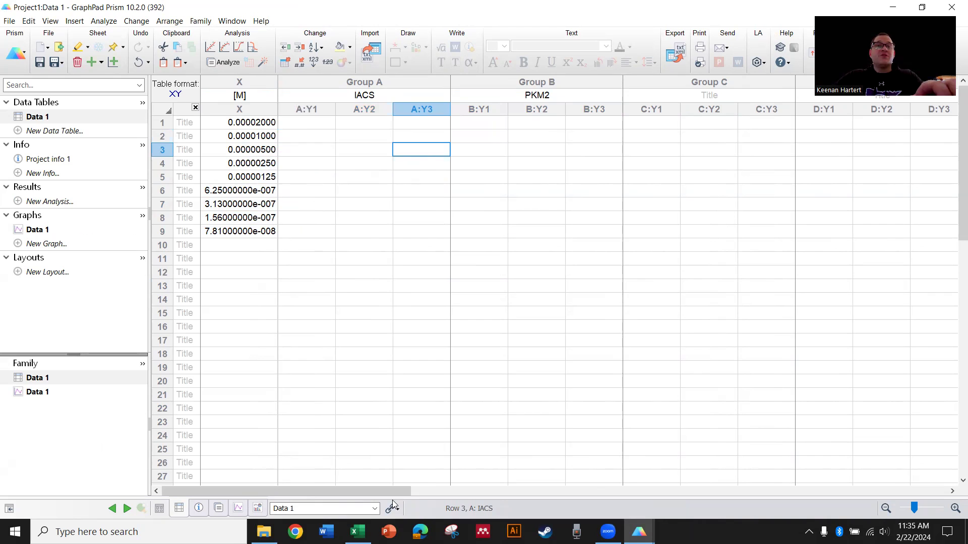
click(357, 532)
drag(234, 293, 503, 419)
key(ctrl+c)
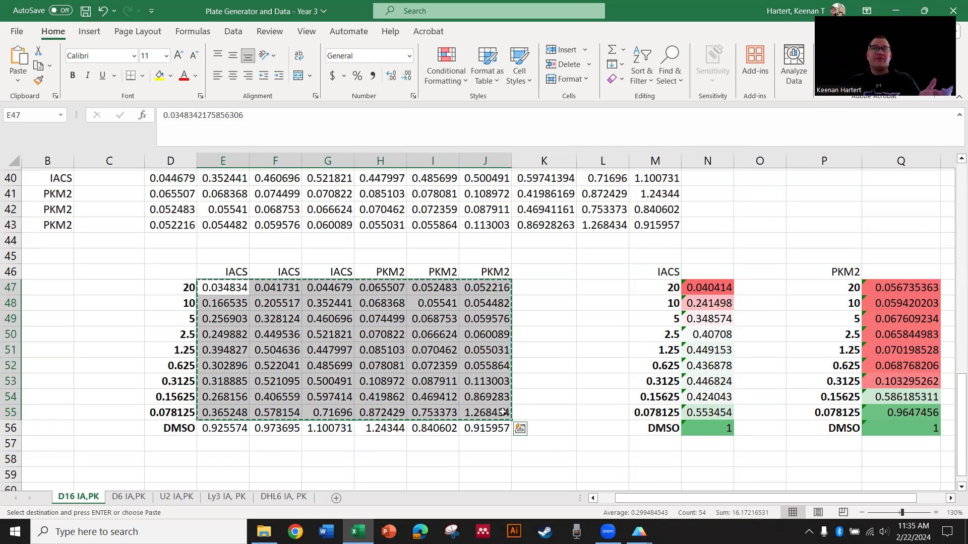
click(720, 430)
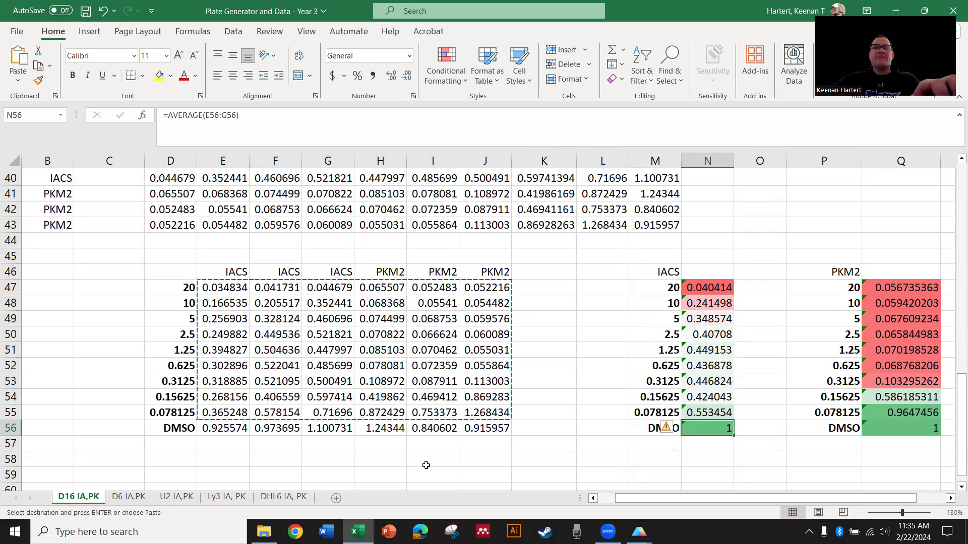
key(alt+Tab)
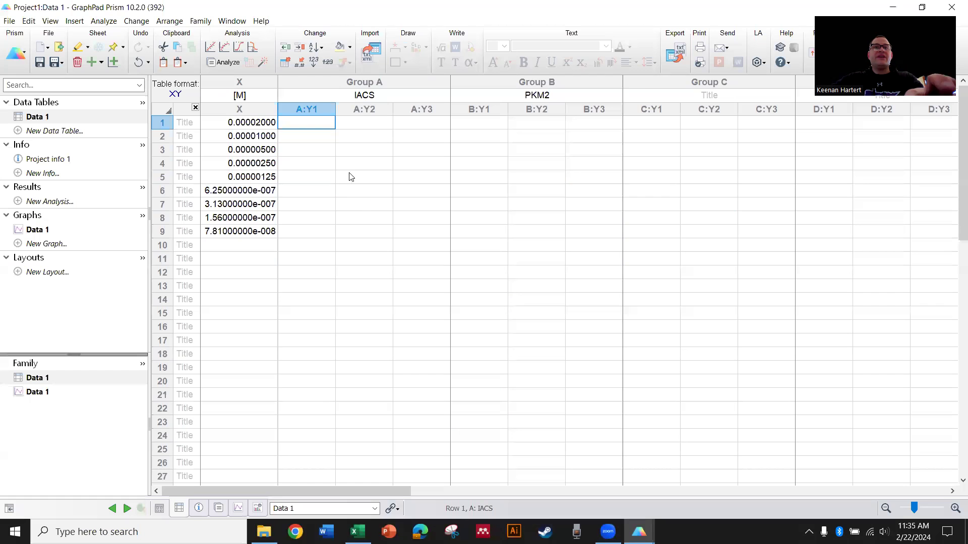
key(ctrl+v)
click(362, 285)
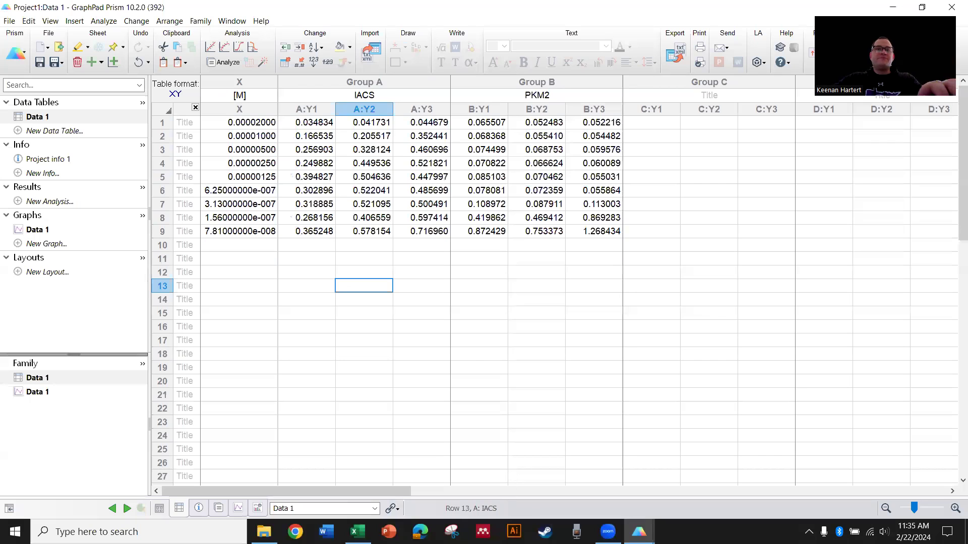
Create the Data 1 graph as an XY plot of points with error bars, showing mean and SD.
key(alt+Tab)
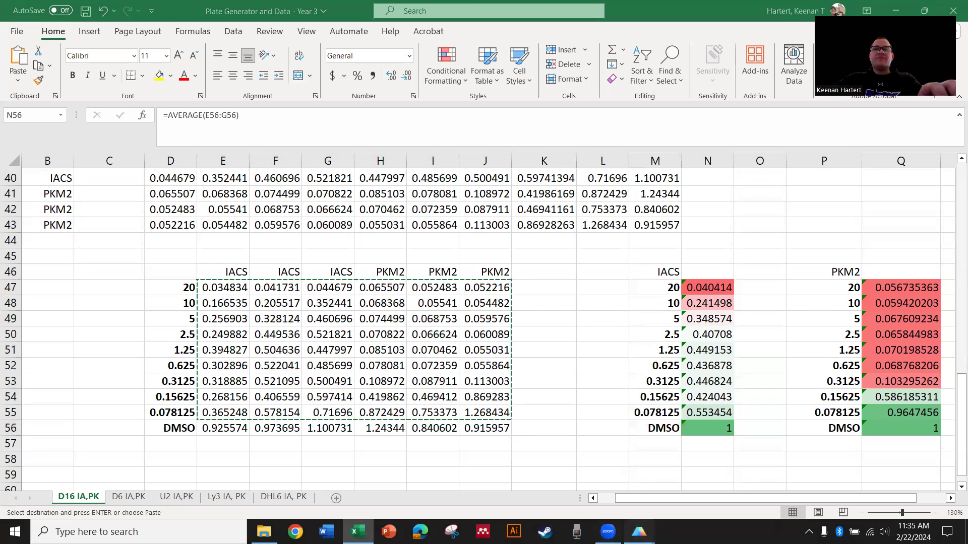
mouse_move(639, 532)
click(566, 504)
click(421, 312)
click(53, 228)
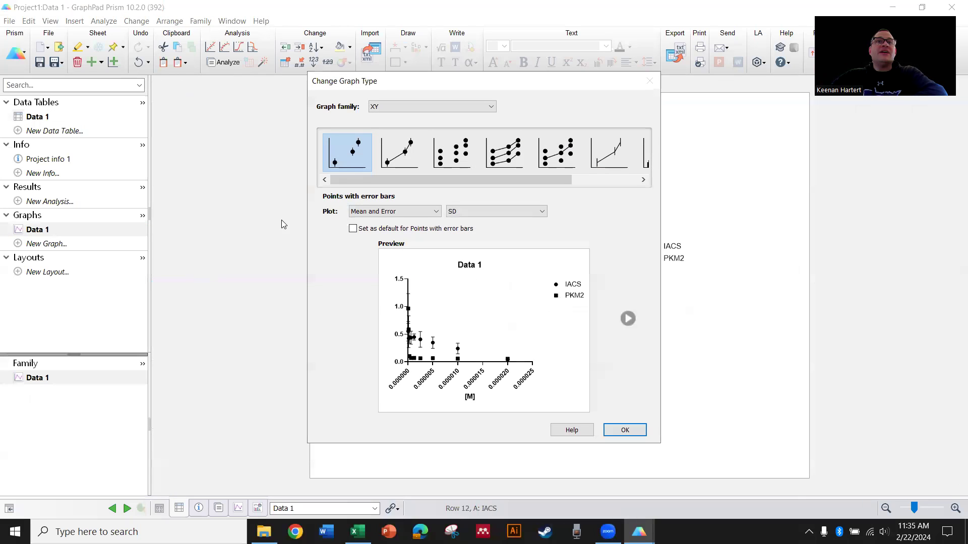
click(405, 150)
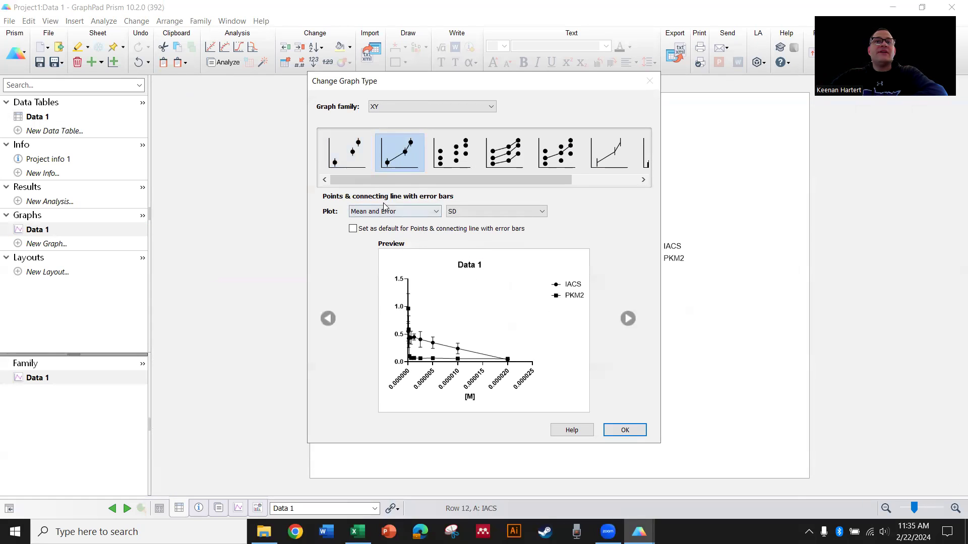
click(347, 151)
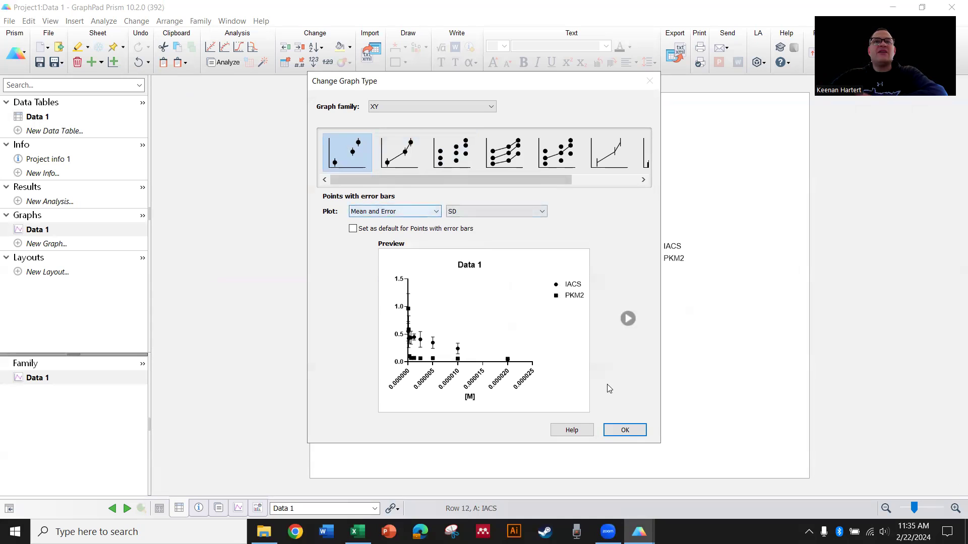
click(625, 431)
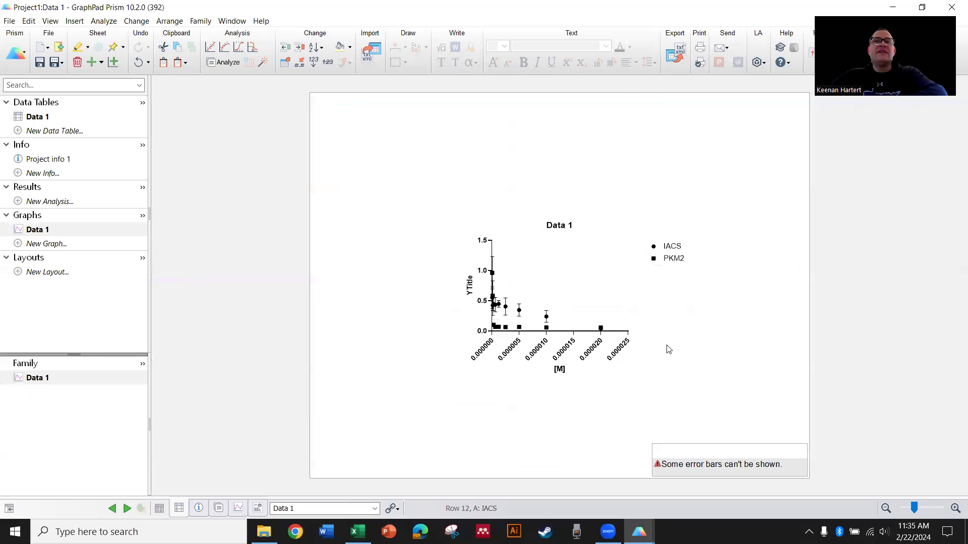
scroll(501, 314, up, 4)
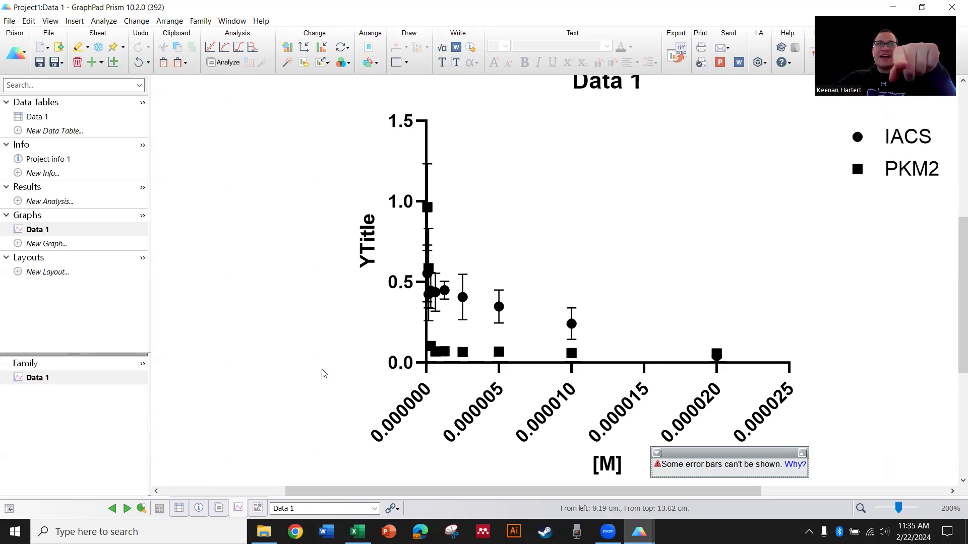
Run Transform concentrations (X) on the IACS and PKM2 data sets of Data 1, converting X to log10 (common) logarithms.
click(46, 119)
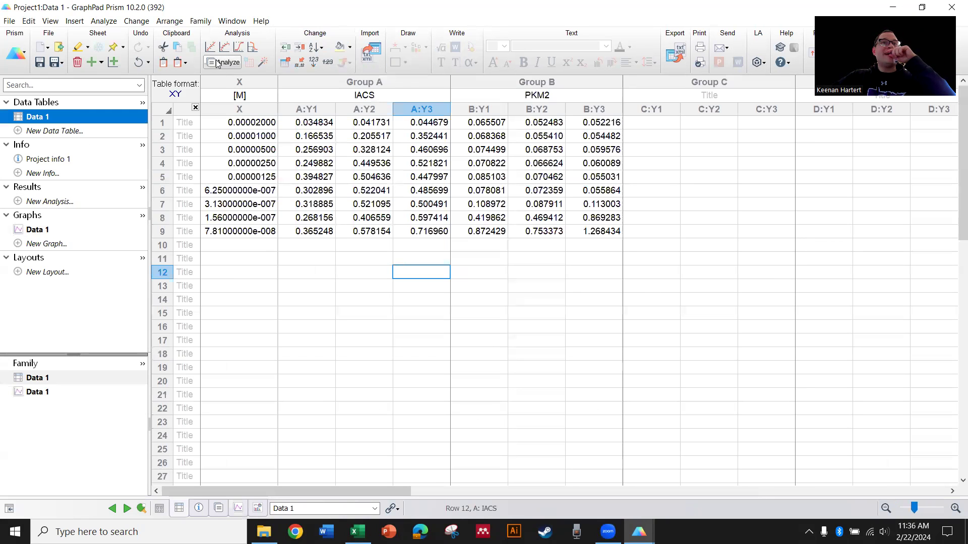
click(222, 63)
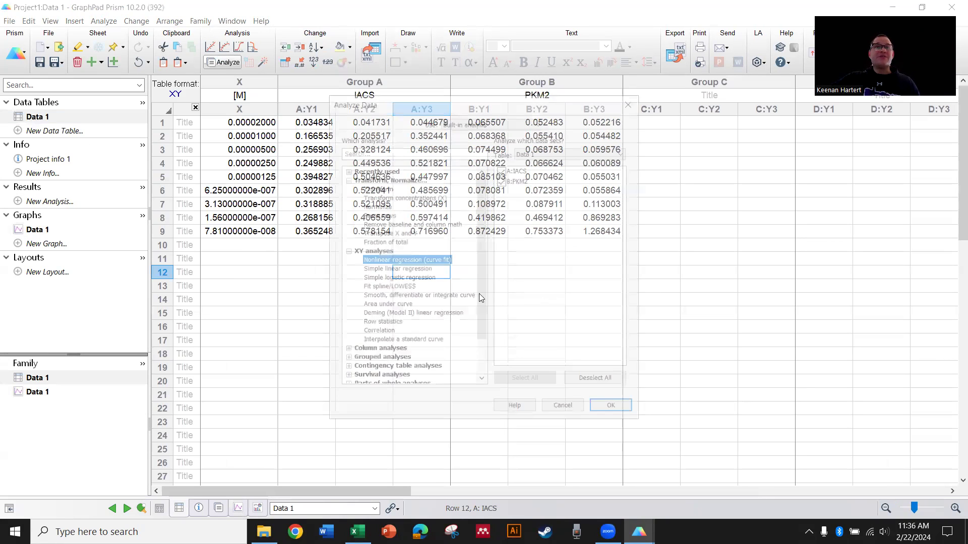
click(399, 197)
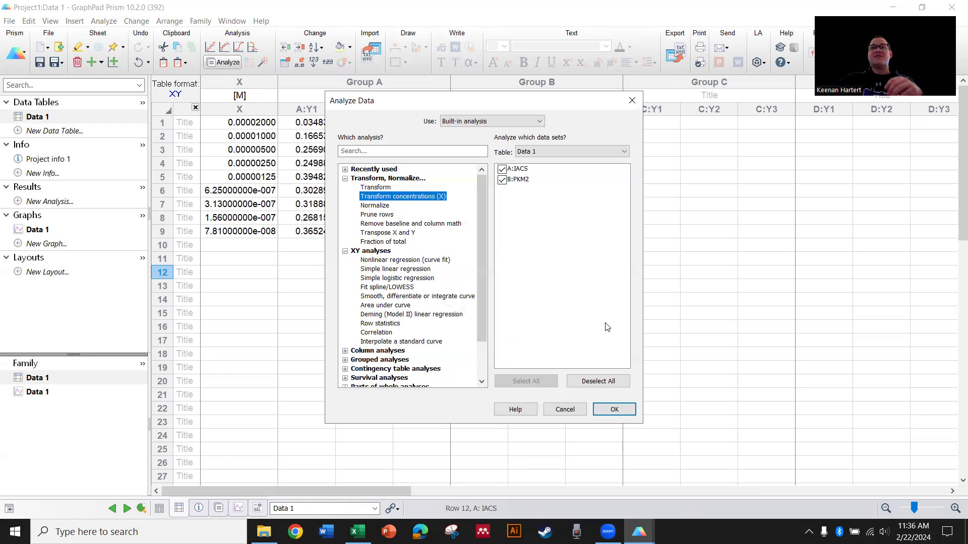
click(605, 408)
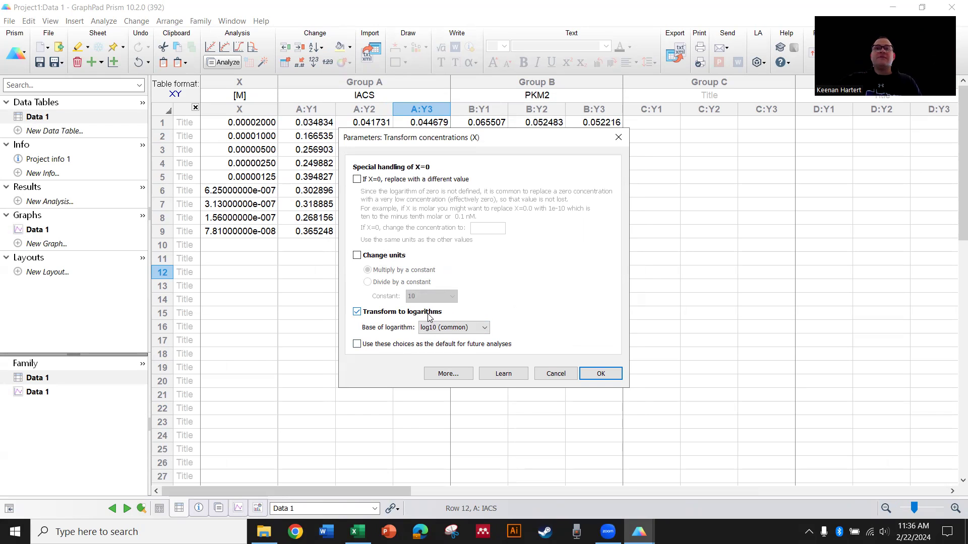
click(610, 377)
click(375, 301)
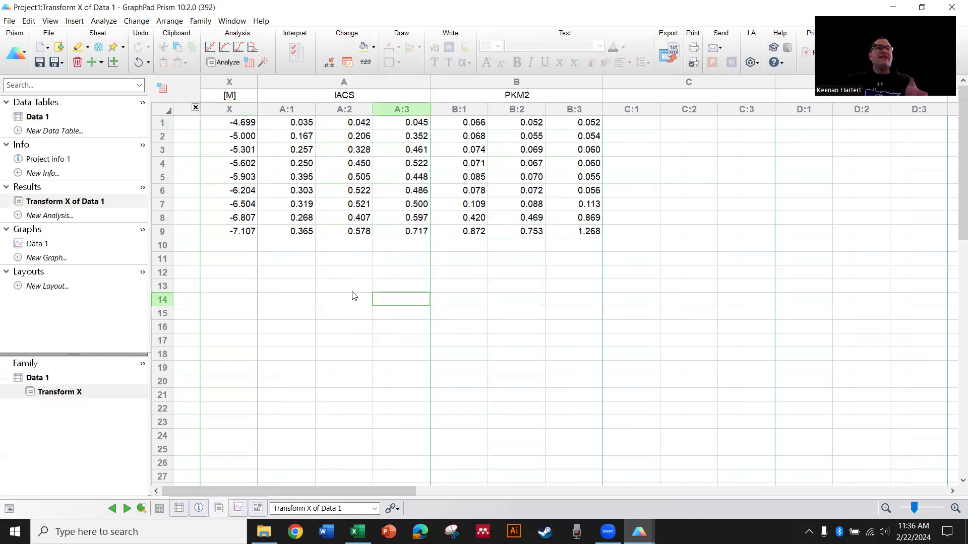
key(ctrl+Home)
key(Left)
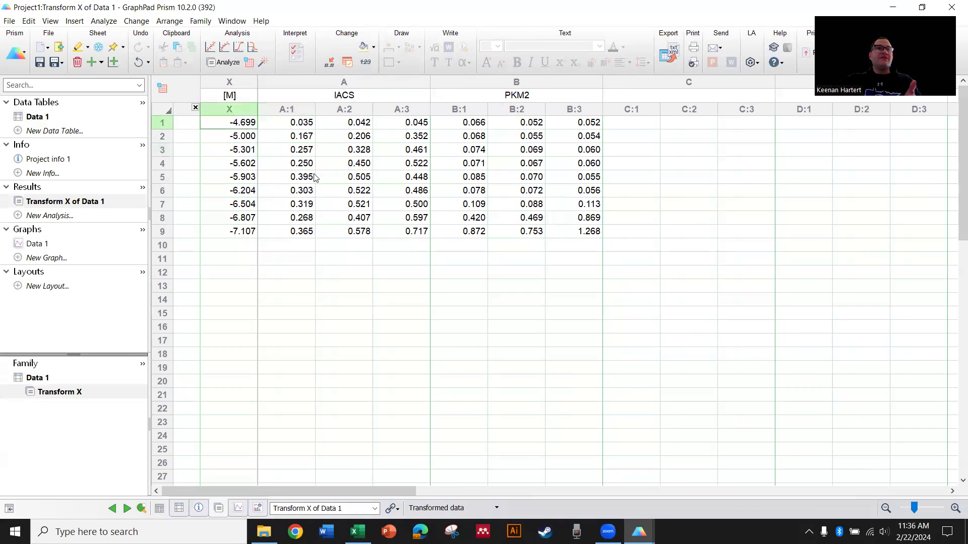
Create a new XY graph from the Transform X of Data 1 table, using points with error bars, mean and SD.
click(49, 245)
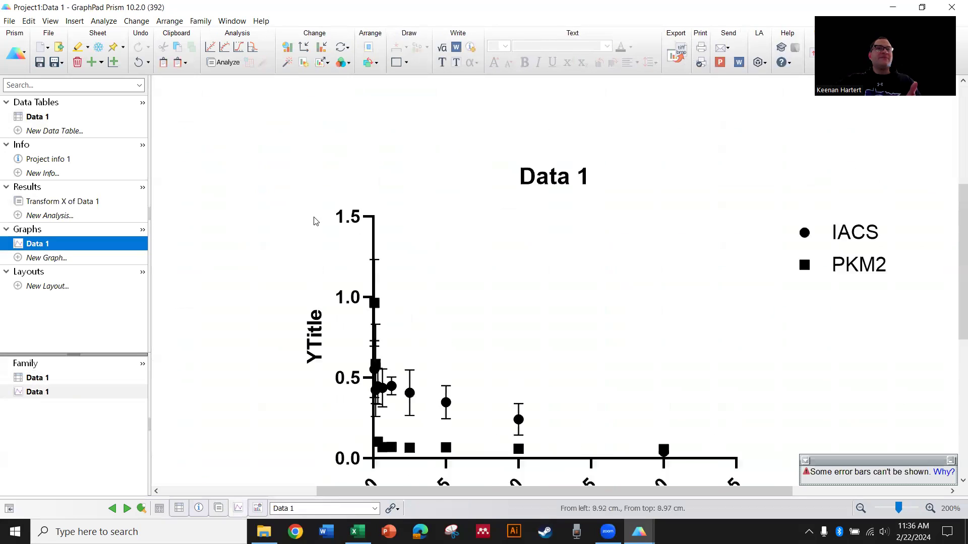
click(33, 258)
click(418, 143)
click(381, 161)
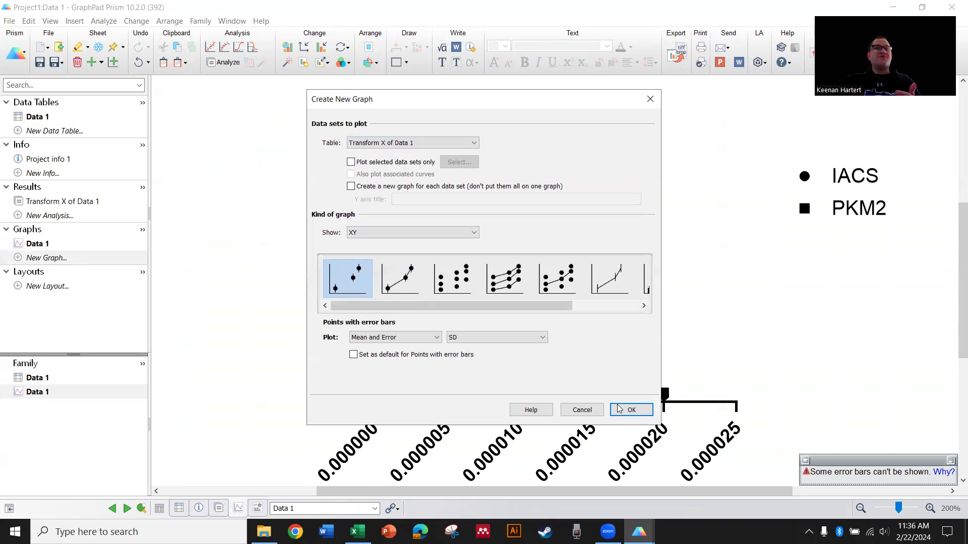
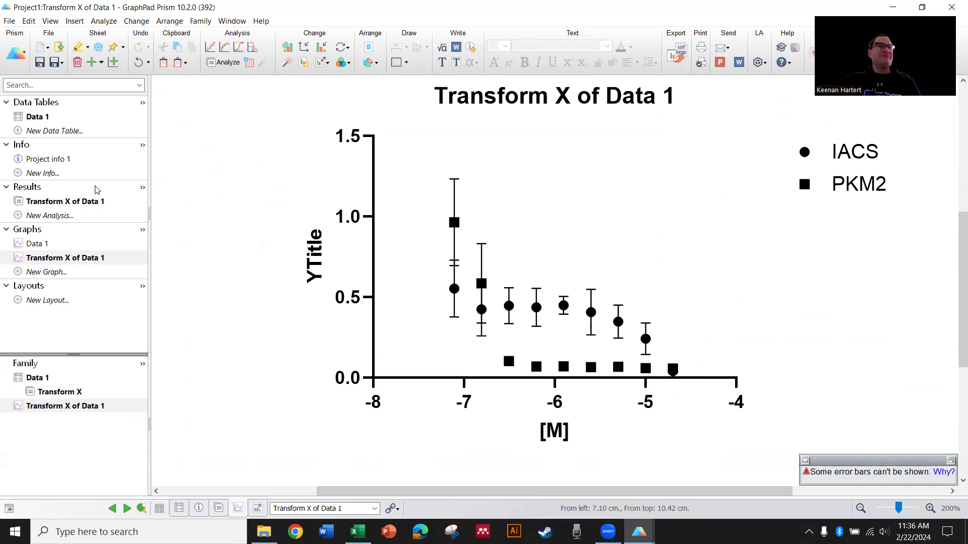
Fit the Transform X of Data 1 graph with the nonlinear regression equation log(inhibitor) vs. response (three parameters).
click(40, 117)
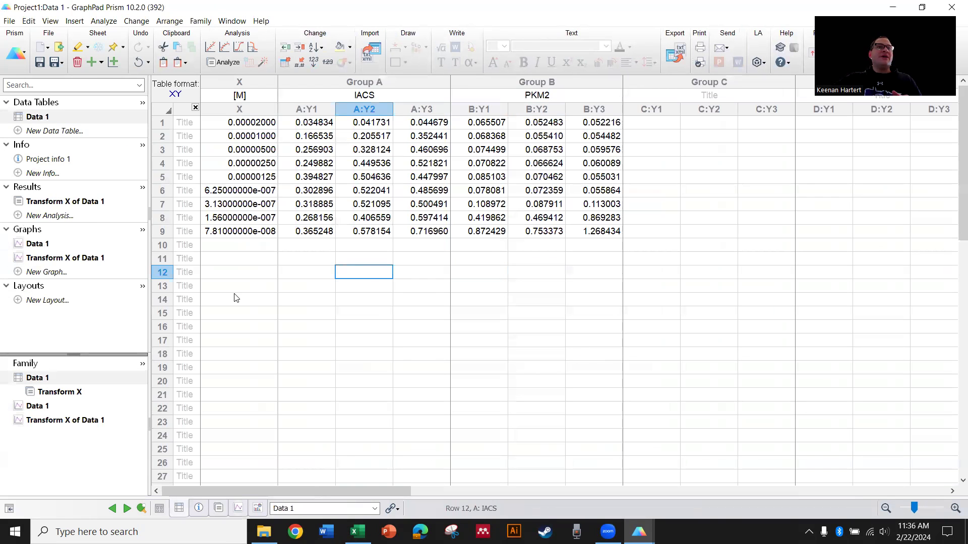
click(56, 201)
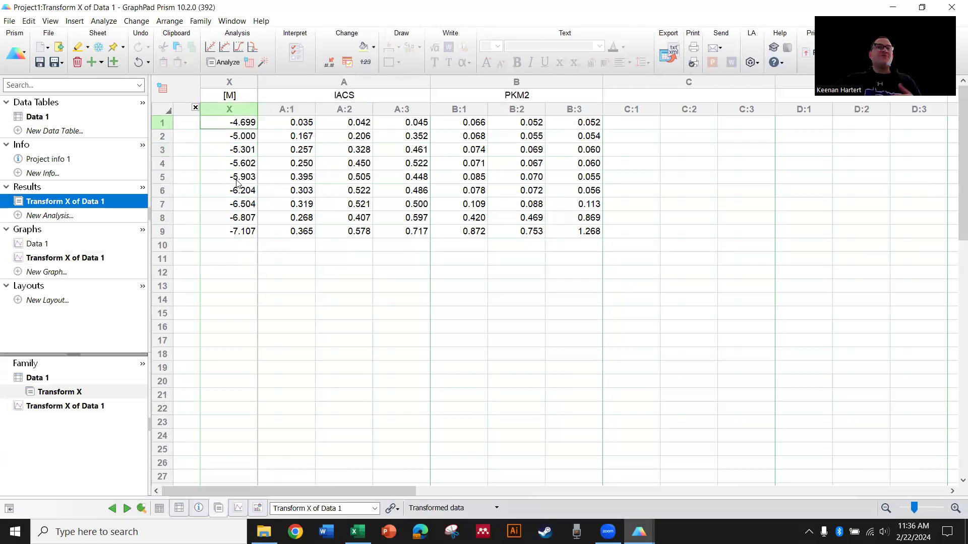
click(99, 258)
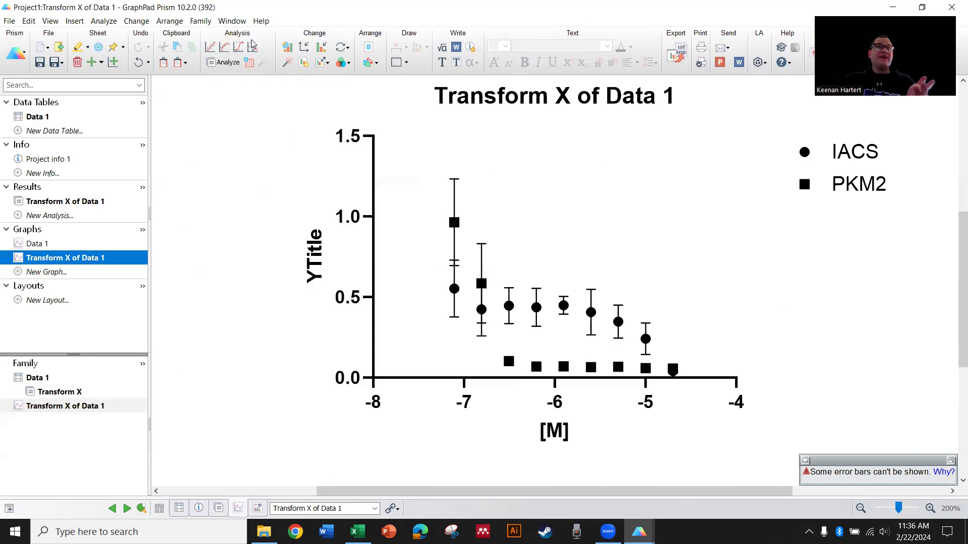
click(225, 52)
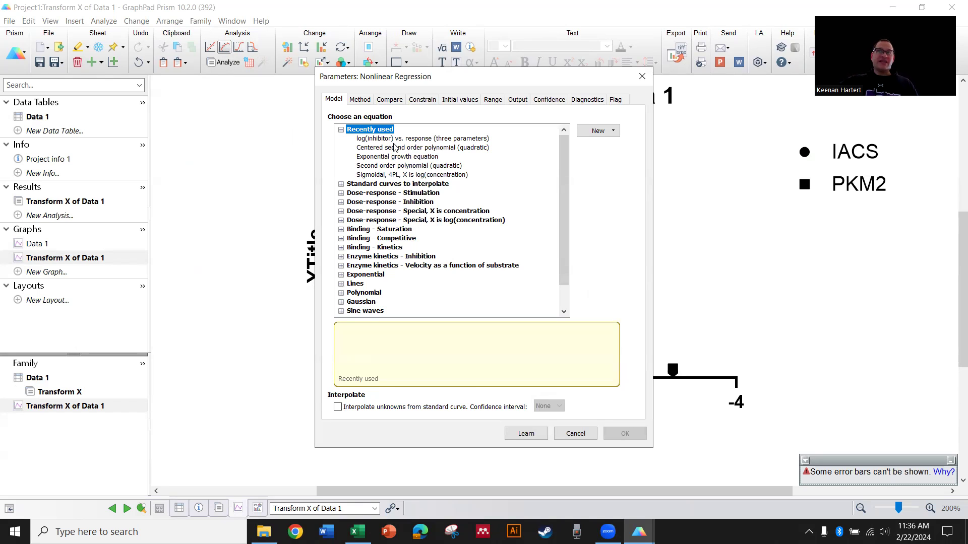
click(398, 139)
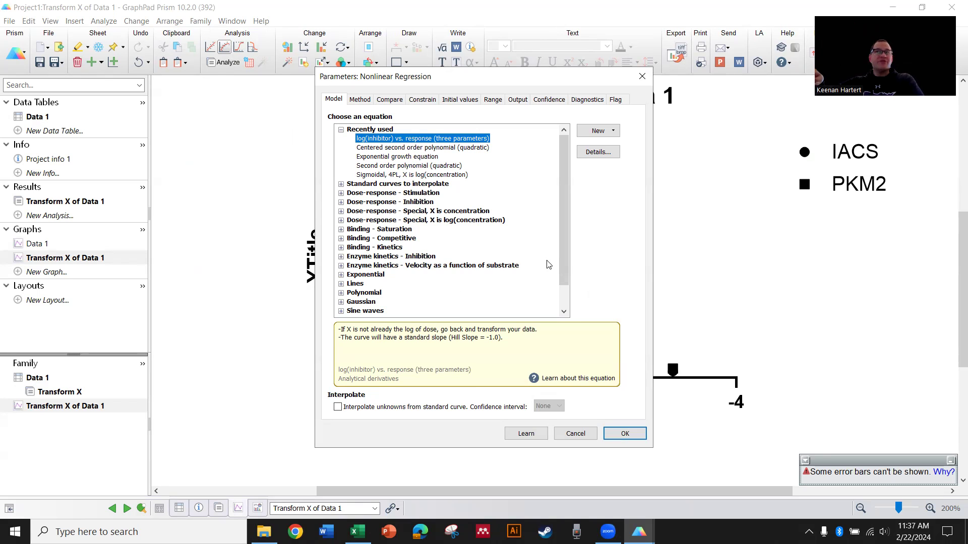
click(628, 433)
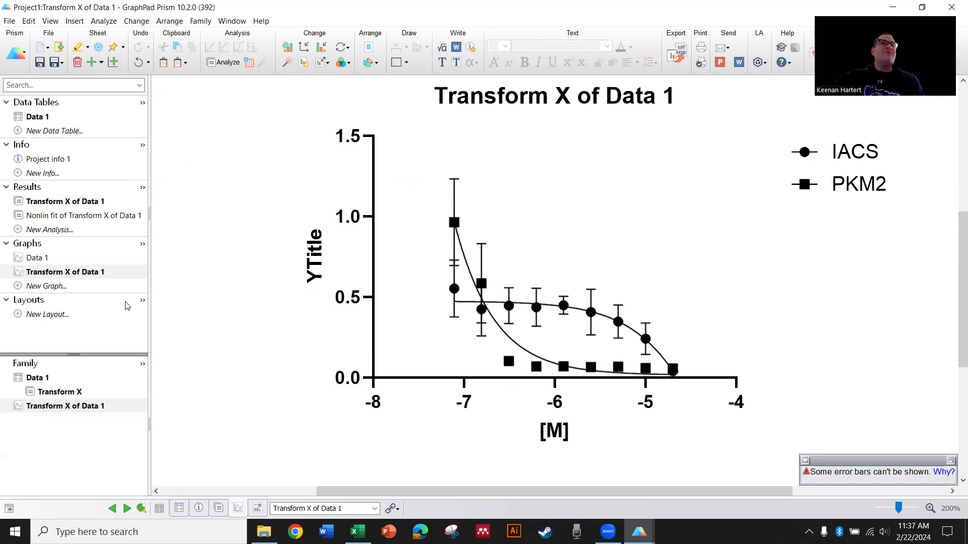
Change the Y axis title of the Transform X of Data 1 graph to Cell Viability.
click(320, 285)
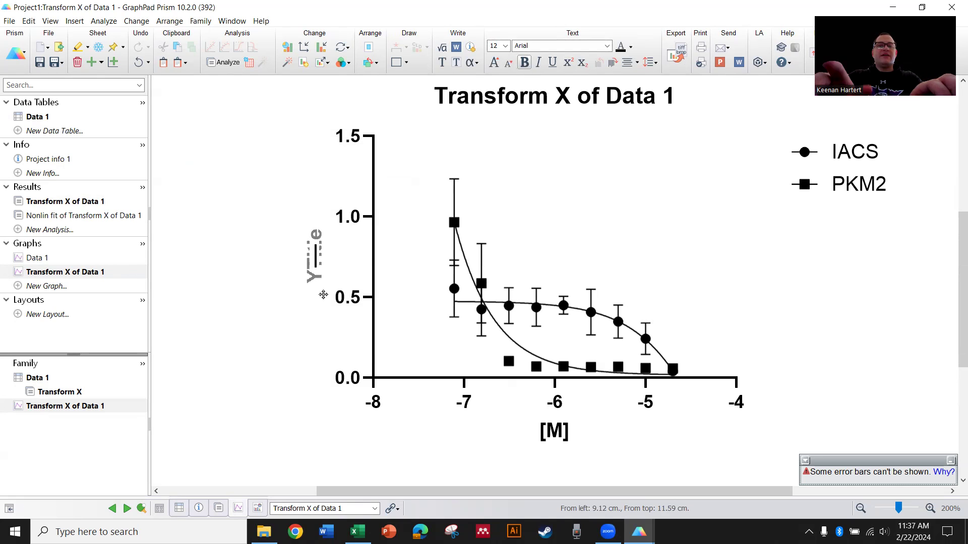
text(Cell  Viability)
key(ctrl+Left)
key(BackSpace)
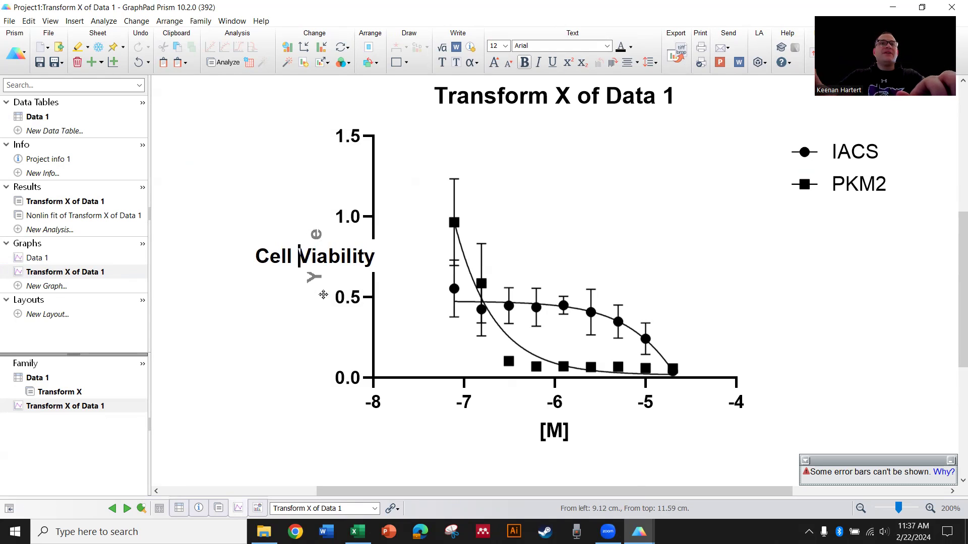
click(267, 409)
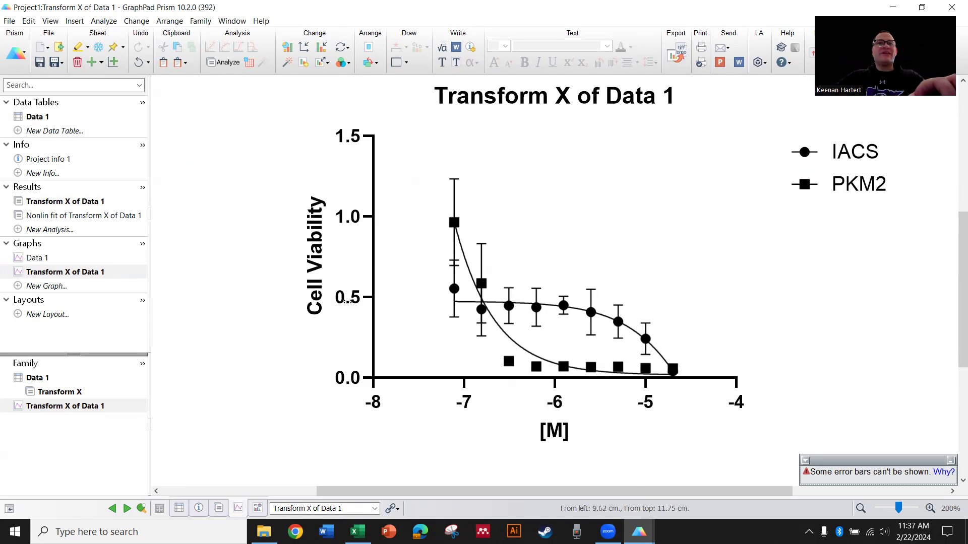
Add a horizontal grid line at Y = 1 to the Transform X of Data 1 graph.
double_click(368, 300)
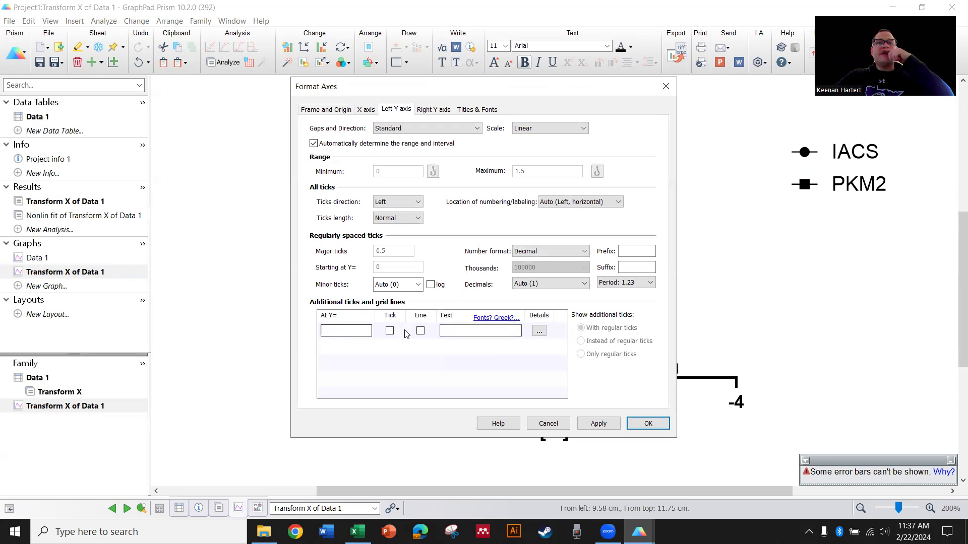
text(1)
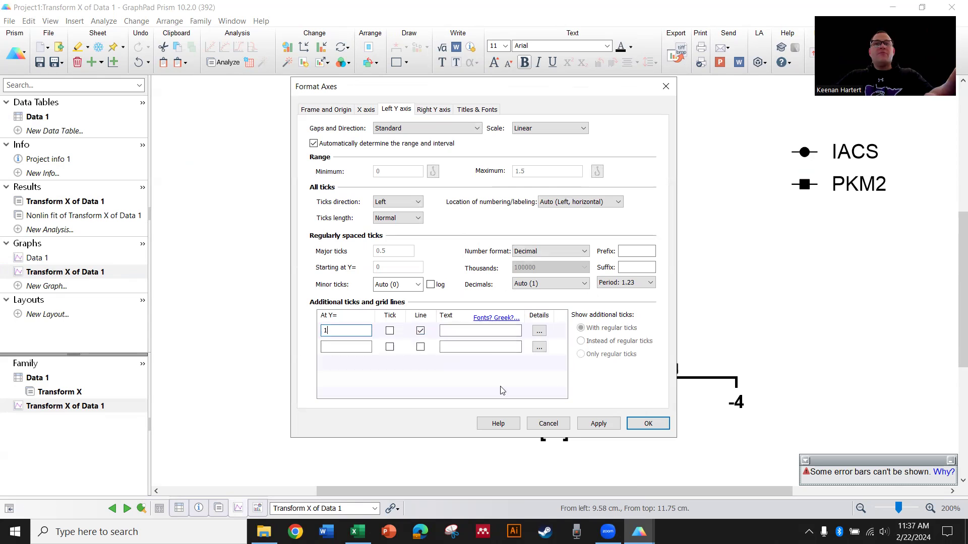
click(648, 423)
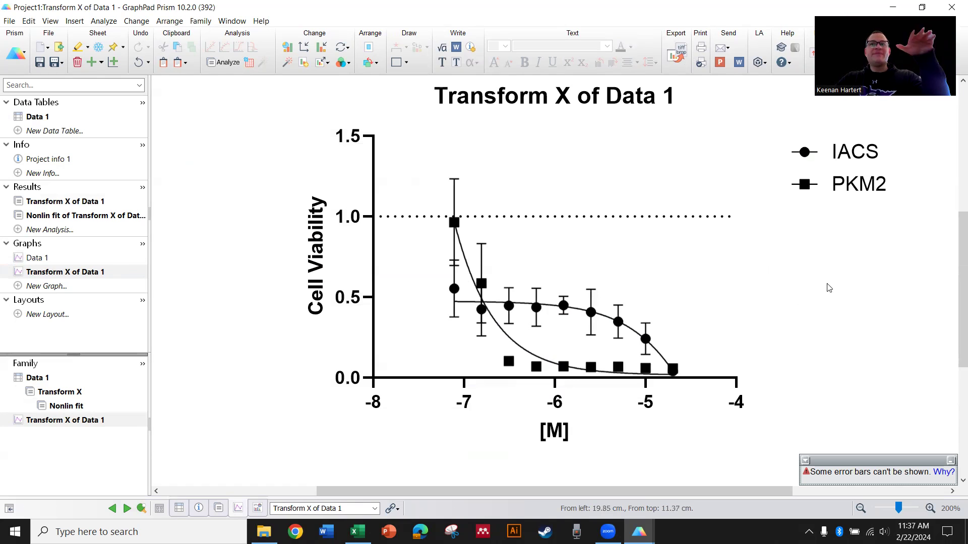
Set the X axis minor ticks of the Transform X of Data 1 graph to 4.
click(647, 403)
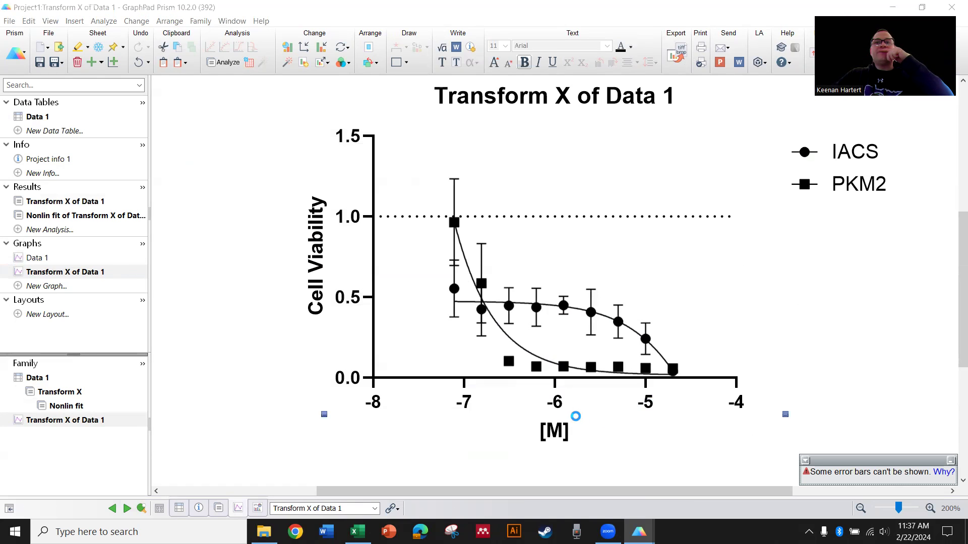
double_click(554, 401)
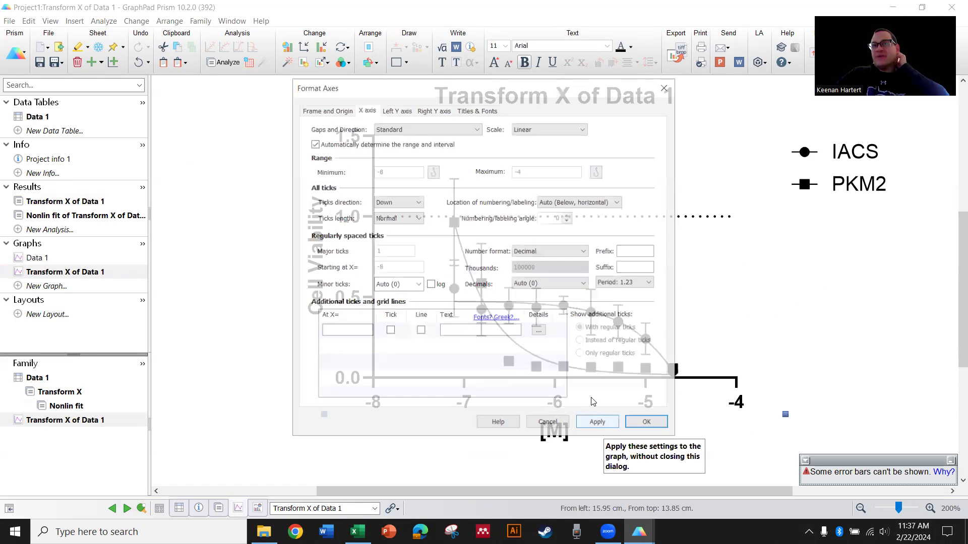
click(411, 285)
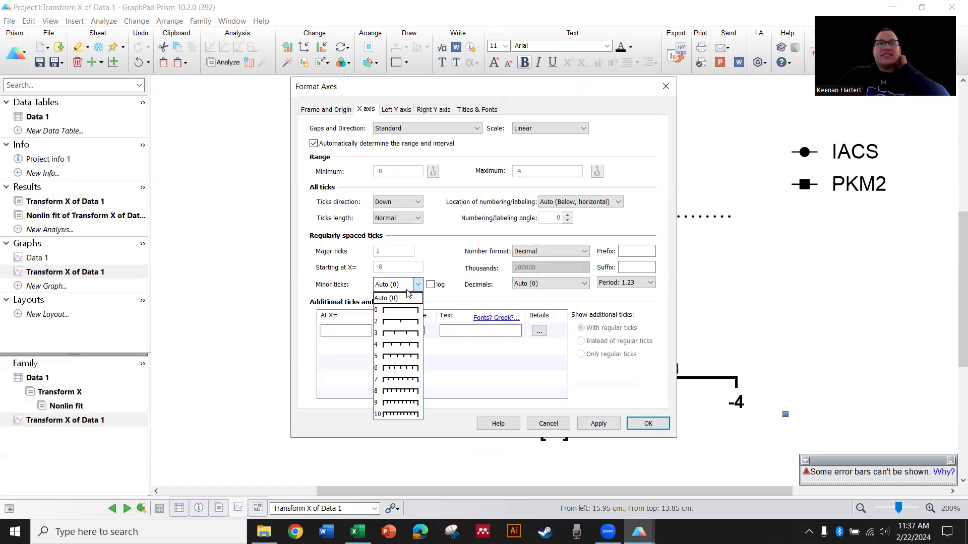
click(409, 346)
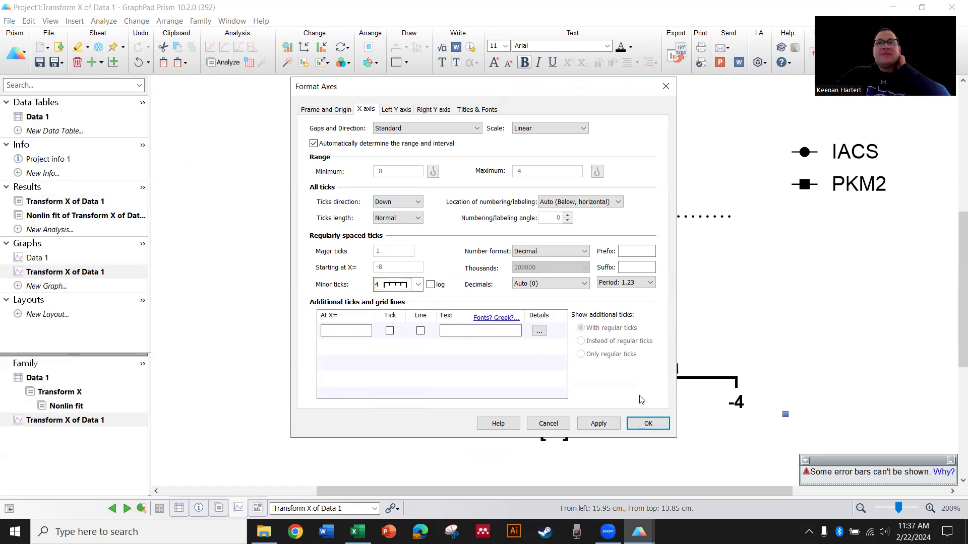
click(648, 424)
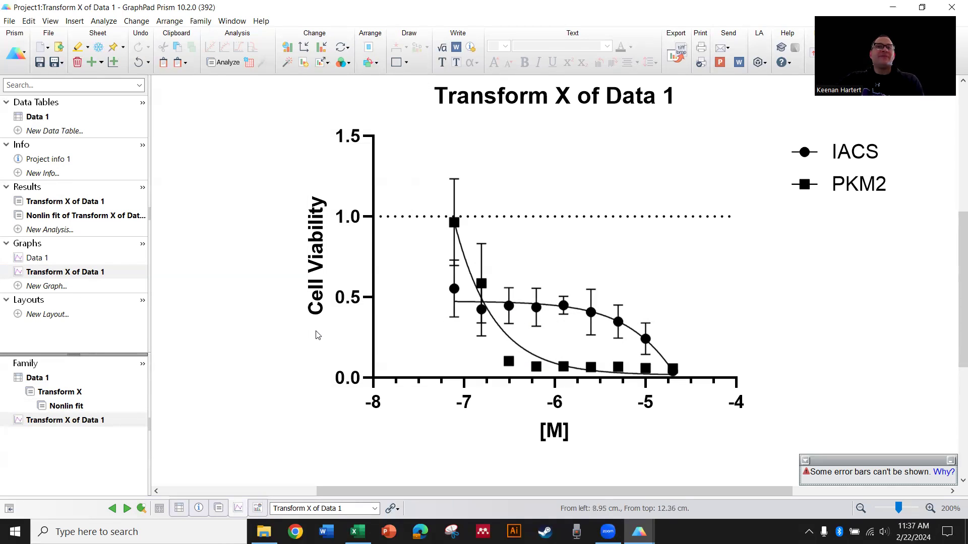
scroll(242, 312, up, 1)
scroll(236, 305, down, 1)
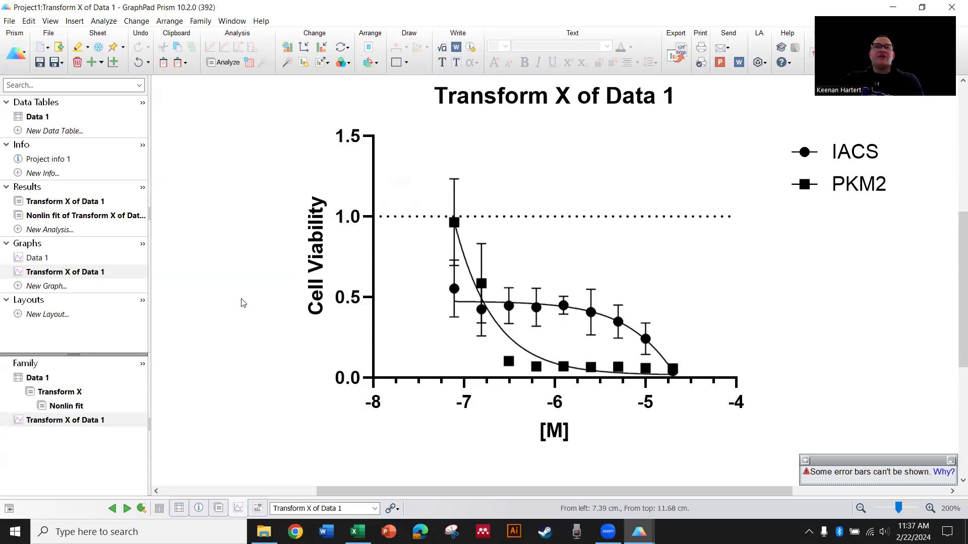
scroll(237, 301, up, 1)
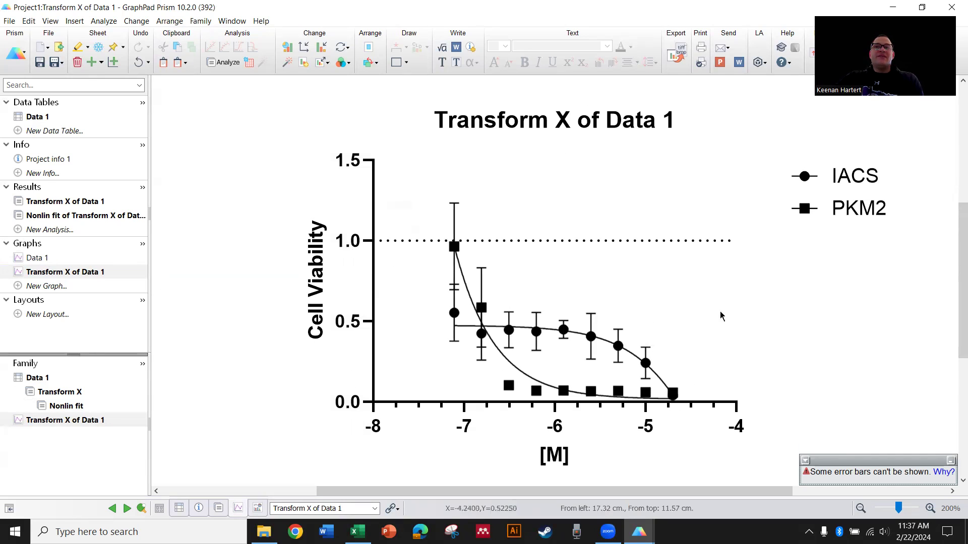
scroll(702, 307, down, 1)
Change the X axis scale of the untransformed Data 1 graph to Log 10.
click(56, 257)
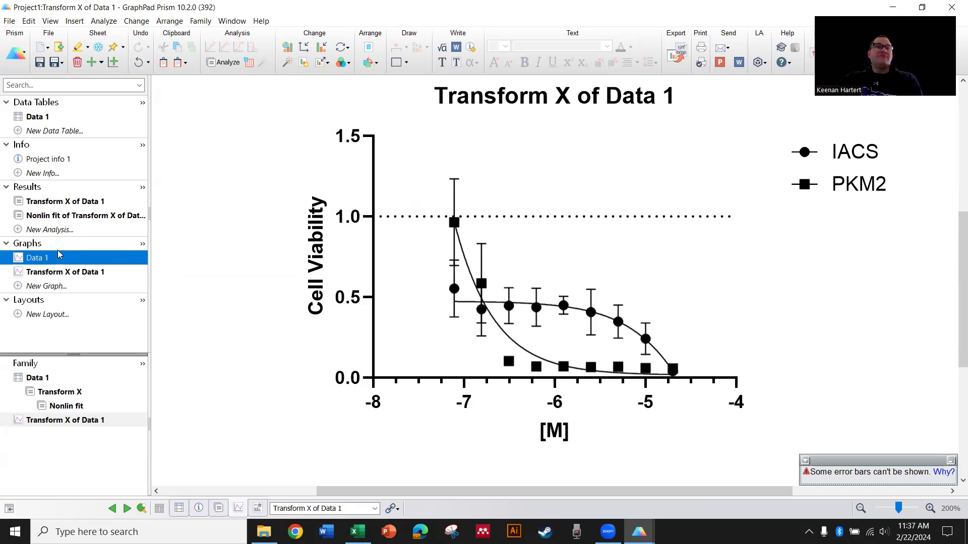
scroll(595, 398, down, 1)
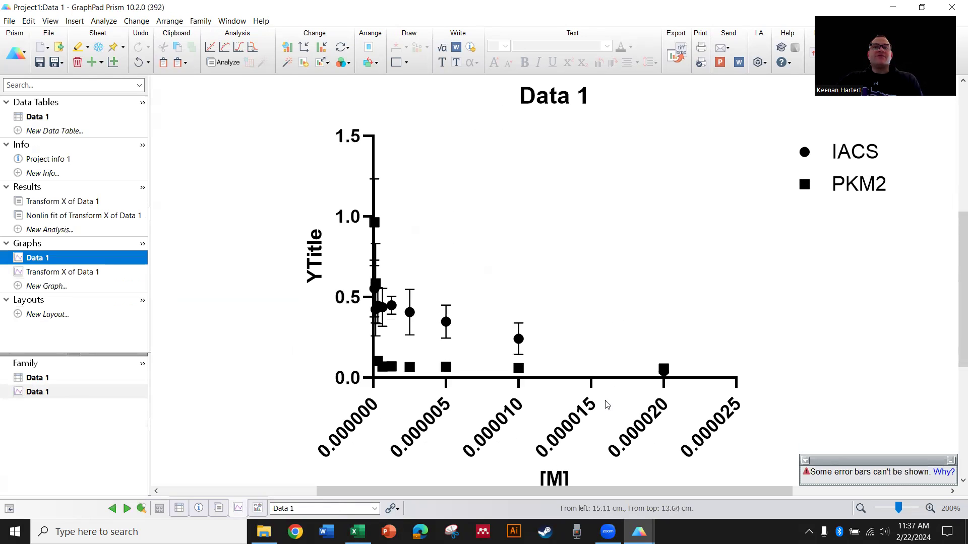
double_click(574, 420)
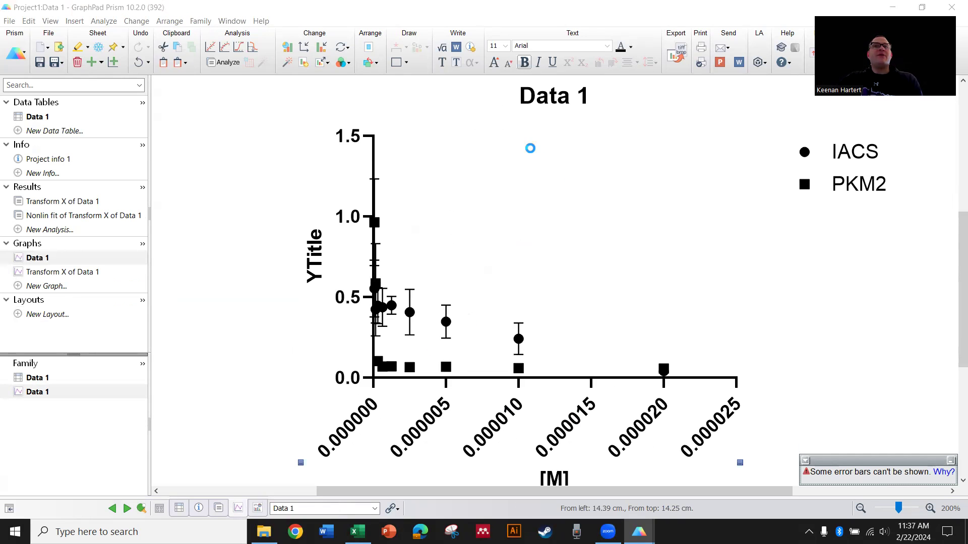
click(555, 129)
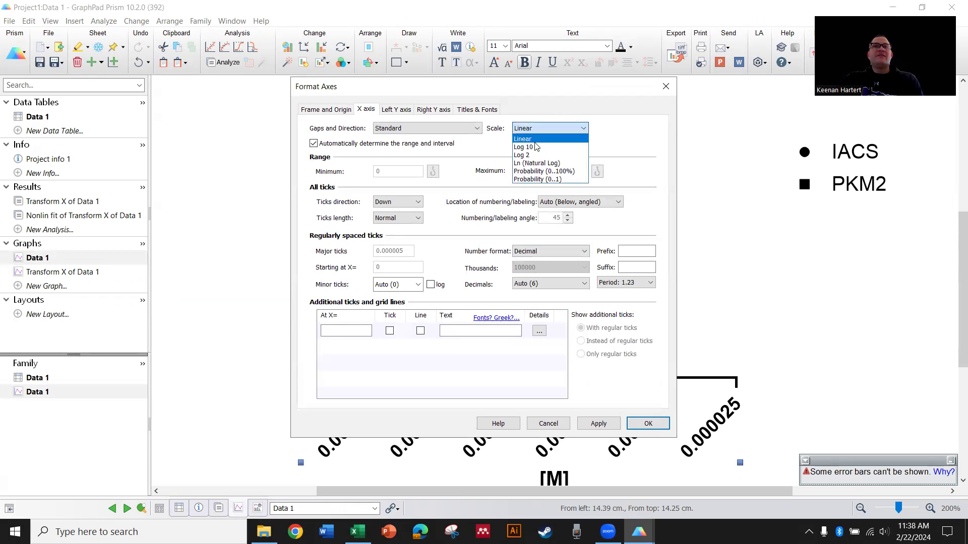
click(549, 139)
click(657, 428)
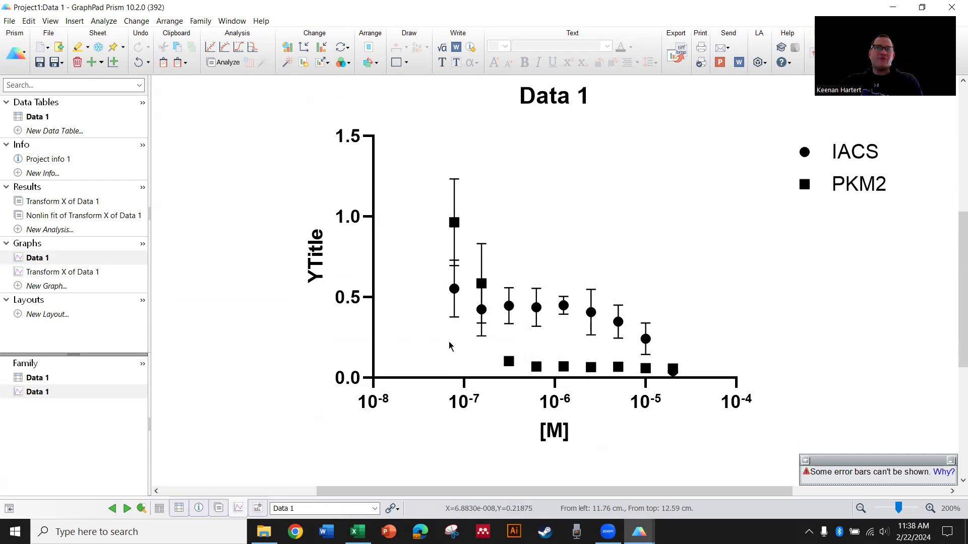
Try adding a grid line at X = 1 through the Data 1 graph's X axis settings.
click(556, 408)
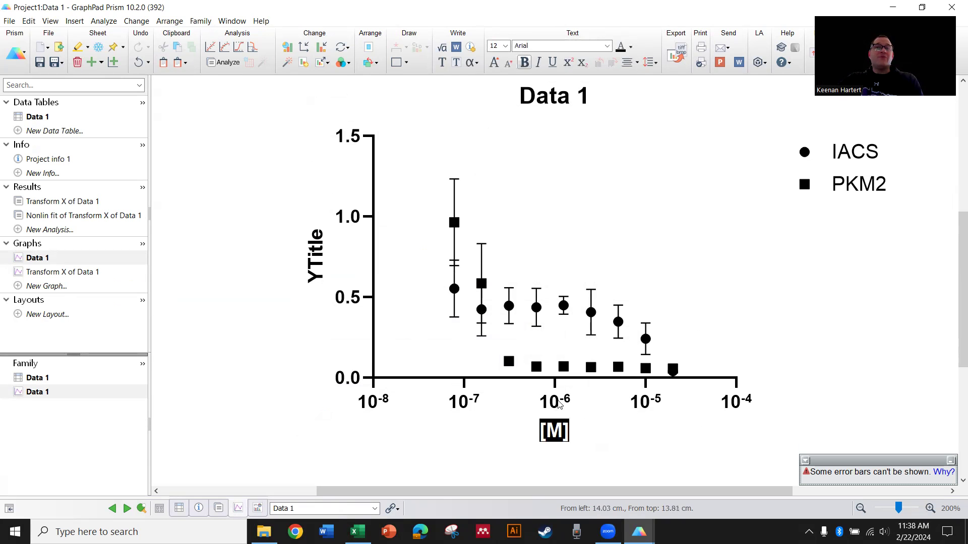
click(557, 401)
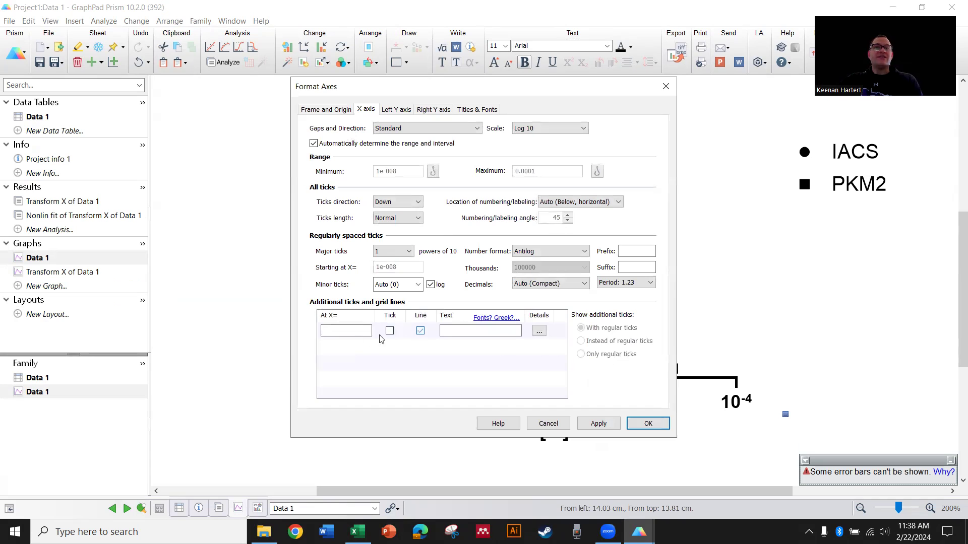
click(352, 332)
text(1)
click(599, 426)
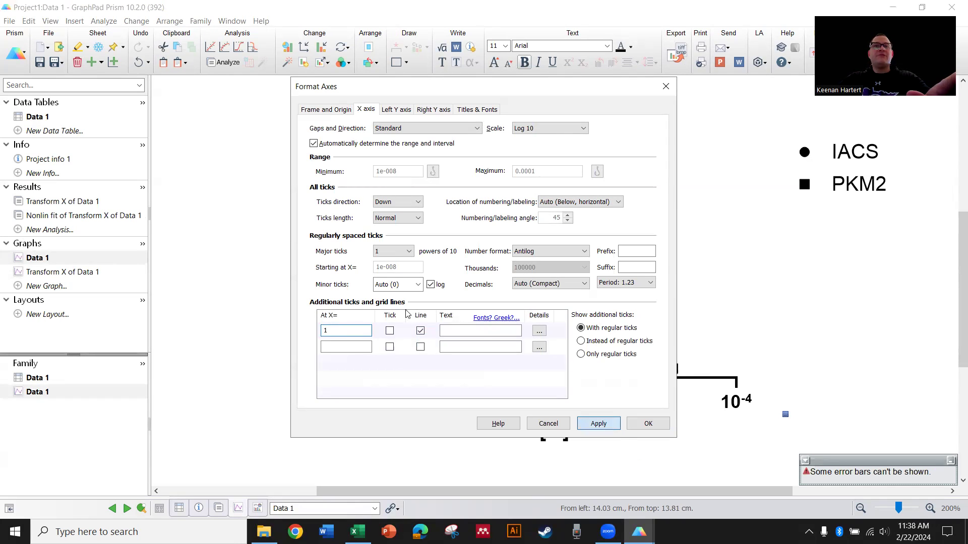
Set the minor ticks on the Data 1 graph's logarithmic X axis to 4.
click(404, 217)
click(404, 217)
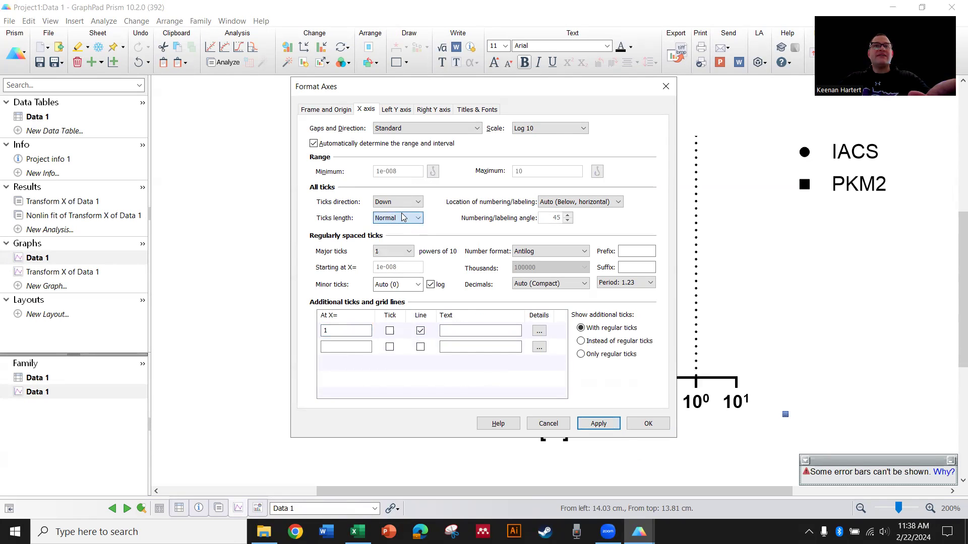
click(402, 288)
click(404, 355)
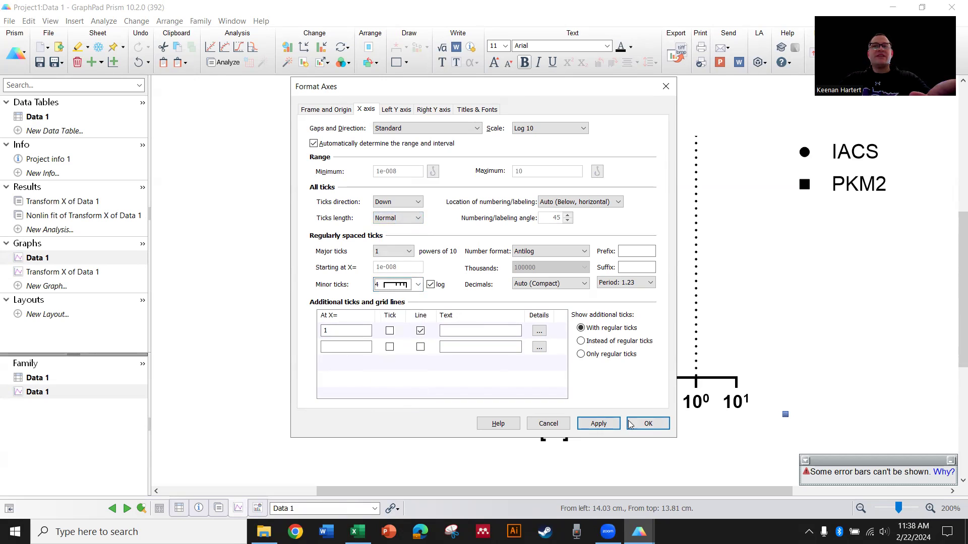
click(631, 425)
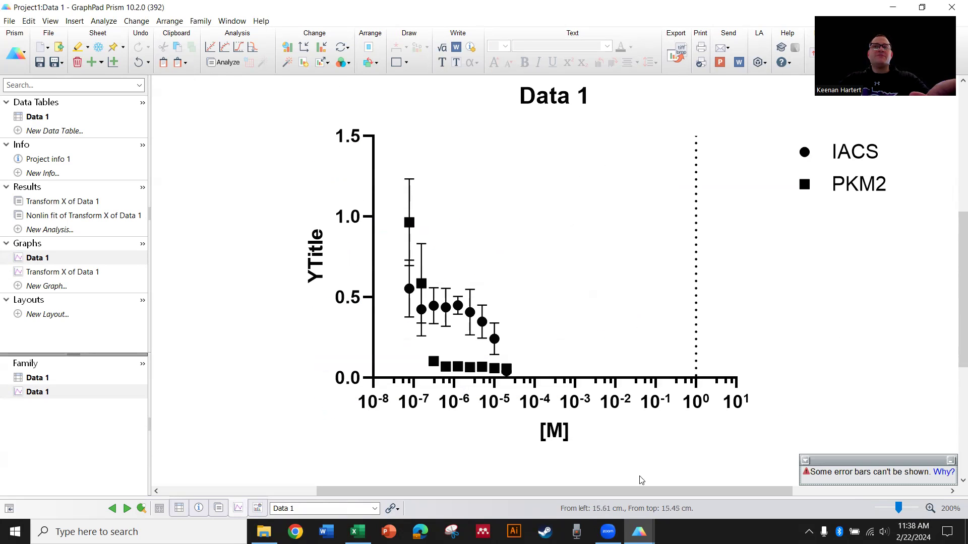
Remove the grid line at X = 1 from the Data 1 graph and add one at Y = 1 on the left Y axis.
double_click(652, 404)
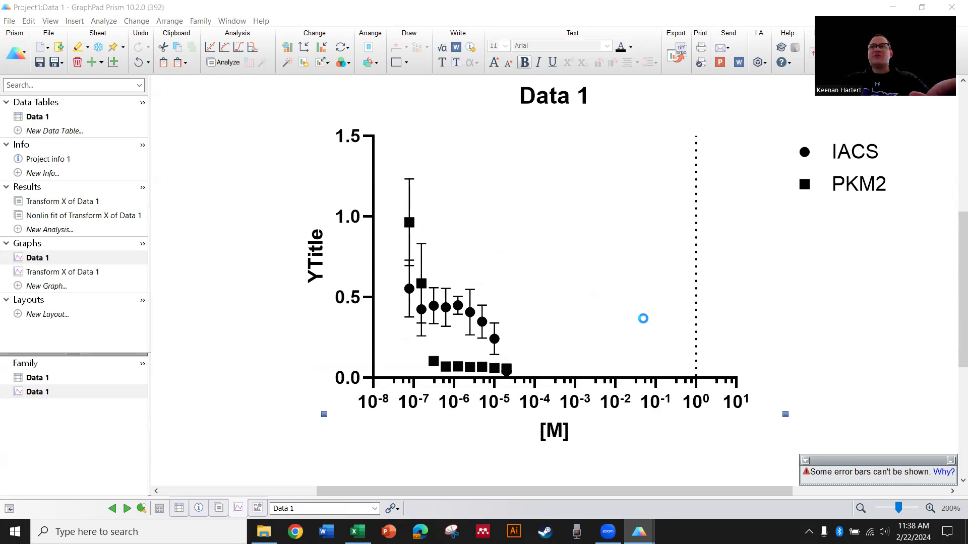
click(317, 331)
key(BackSpace)
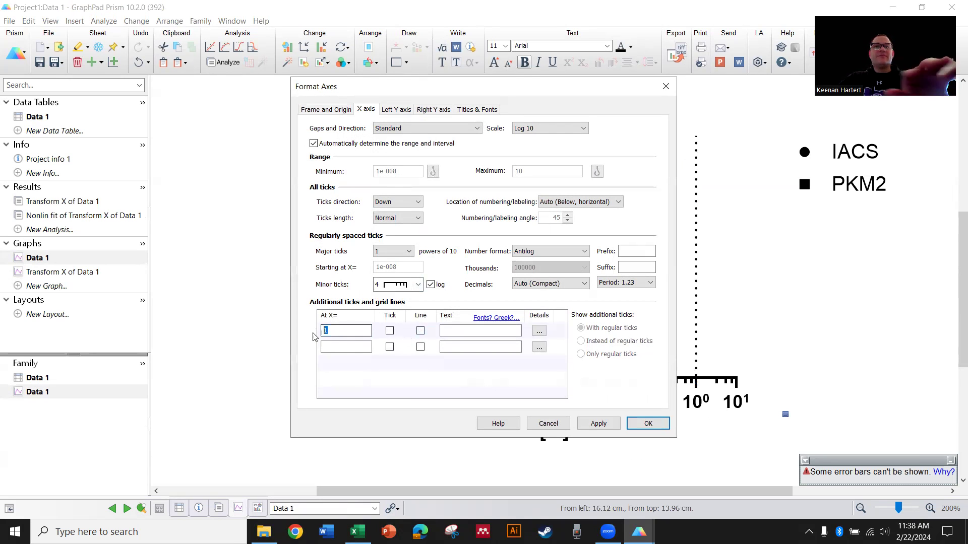
click(326, 110)
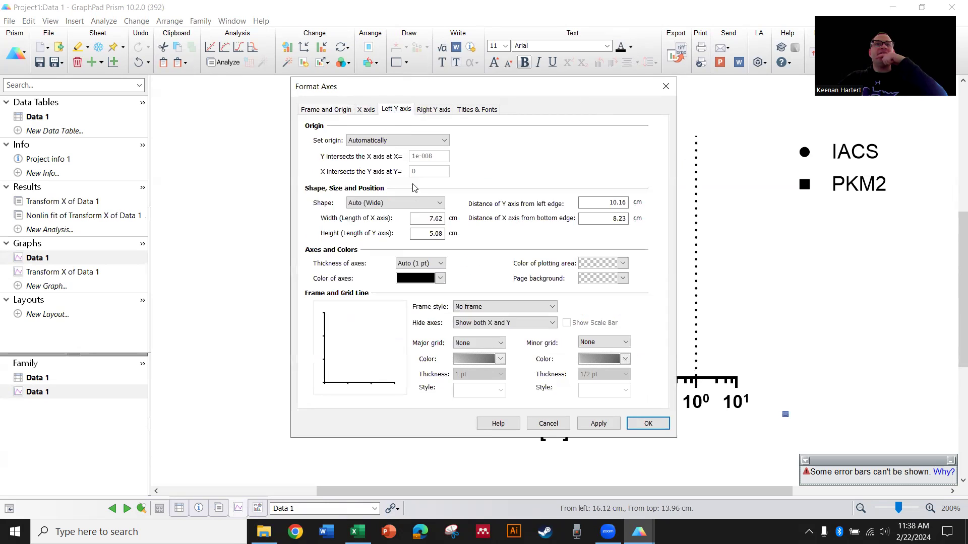
click(396, 110)
click(421, 331)
click(348, 331)
text(1)
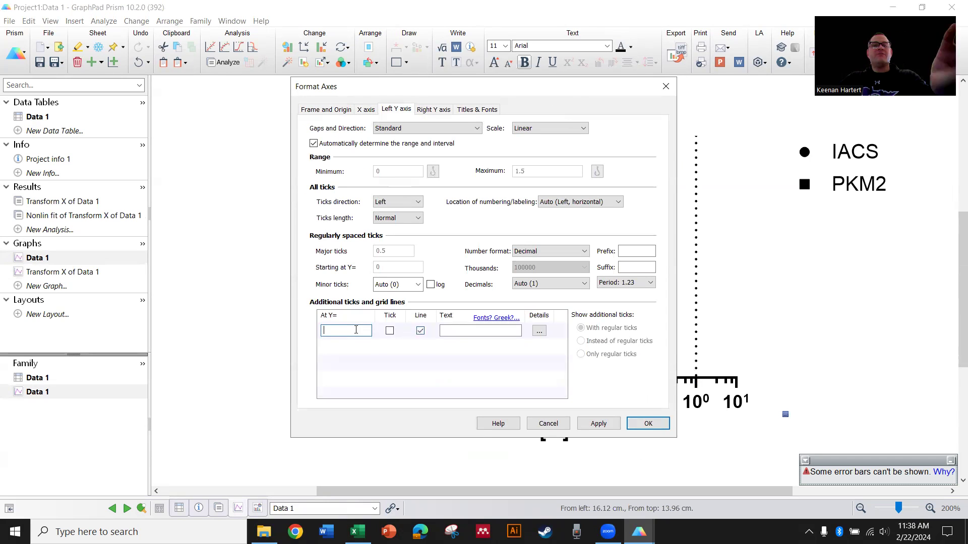
click(598, 423)
click(648, 424)
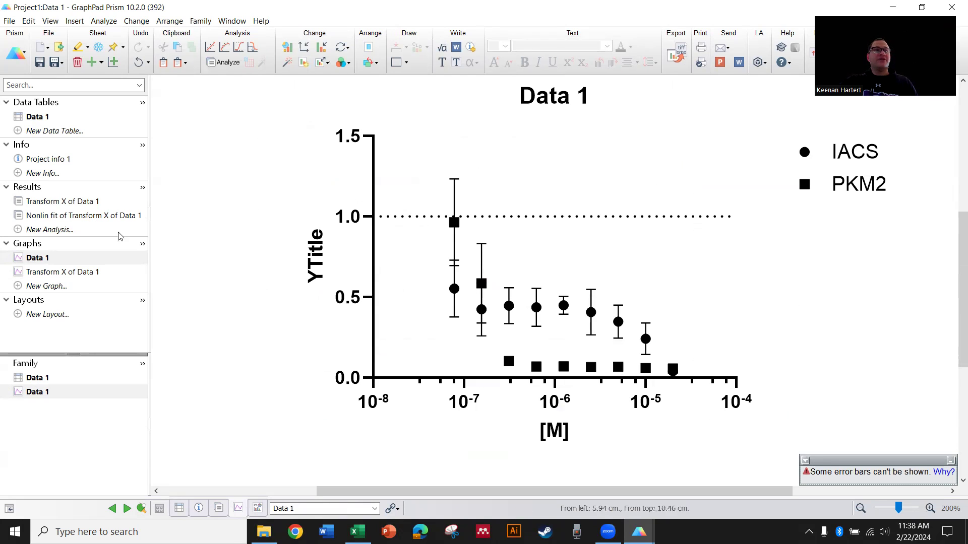
Set the minor ticks on the left Y axis of the Transform X of Data 1 graph to 4.
click(67, 272)
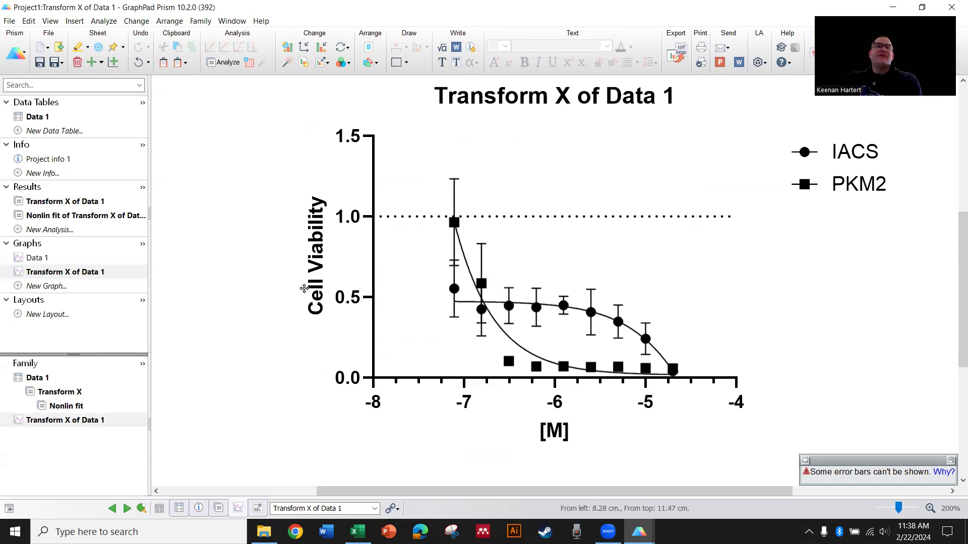
click(570, 328)
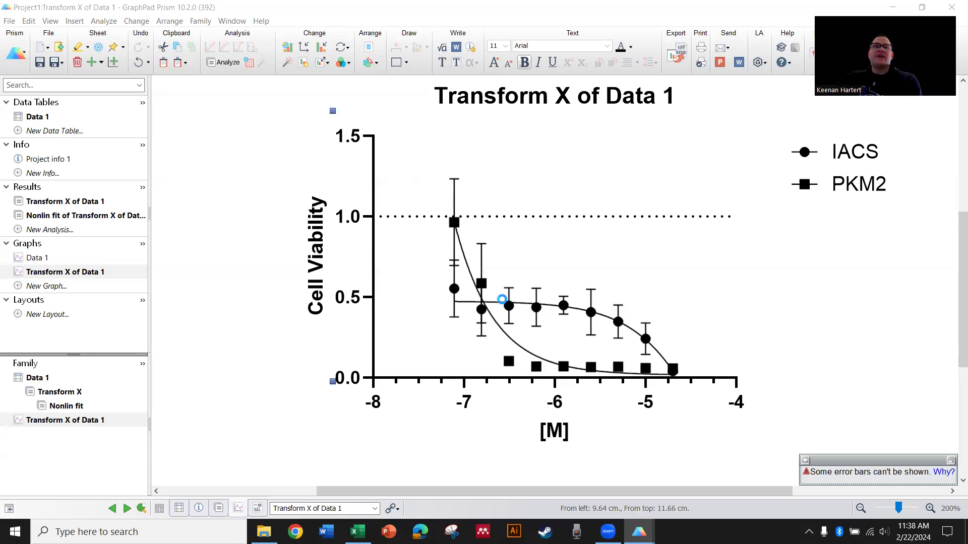
click(410, 284)
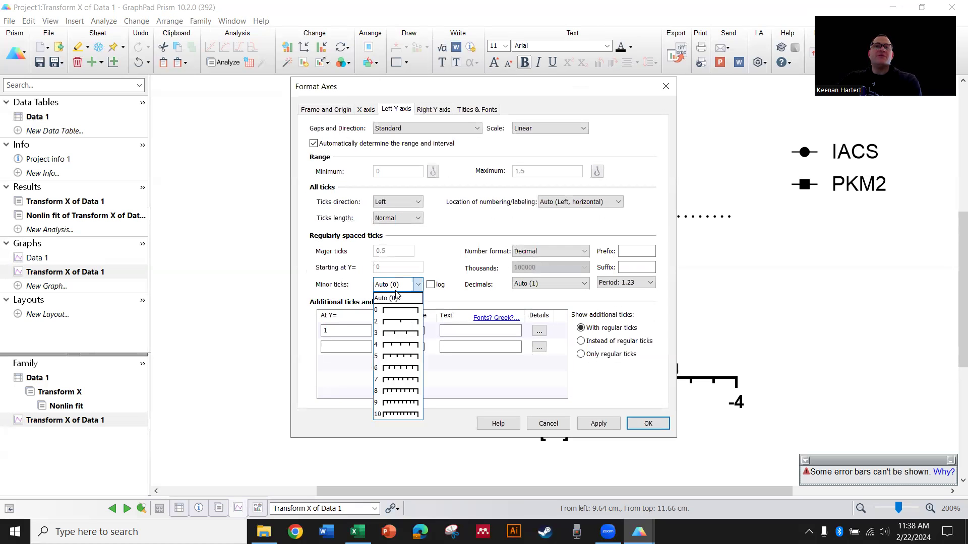
click(391, 346)
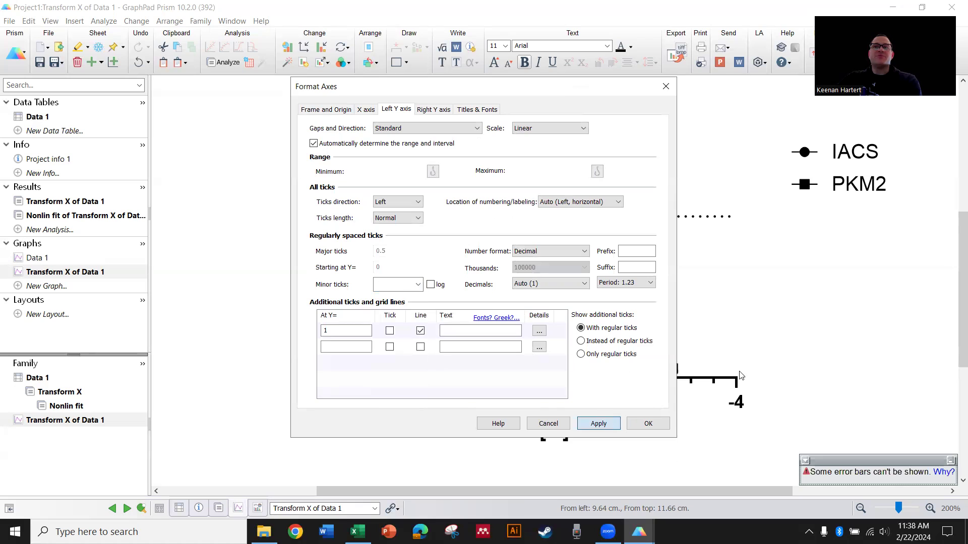
click(651, 425)
click(841, 315)
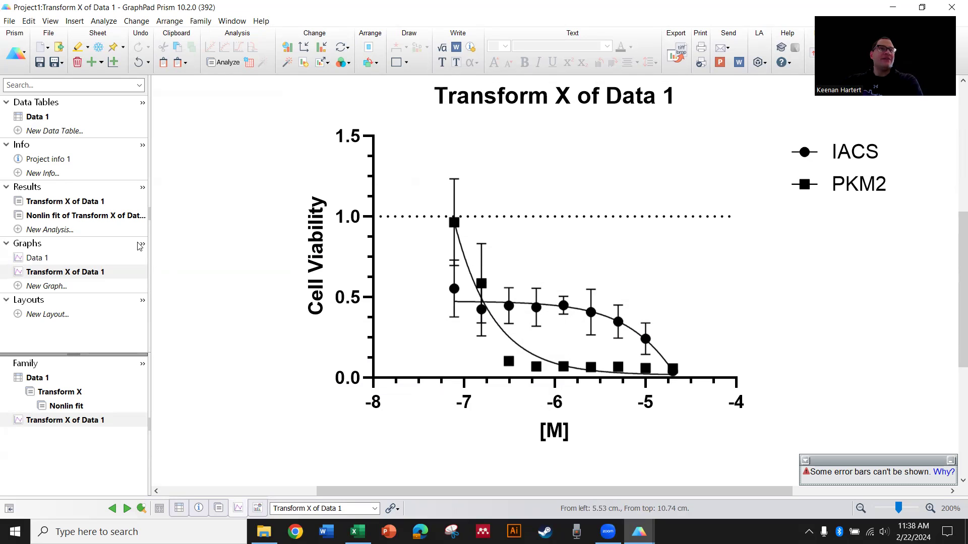
Examine the IC50 row in the nonlinear fit results for IACS and PKM2 and return to the Transform X graph.
click(76, 216)
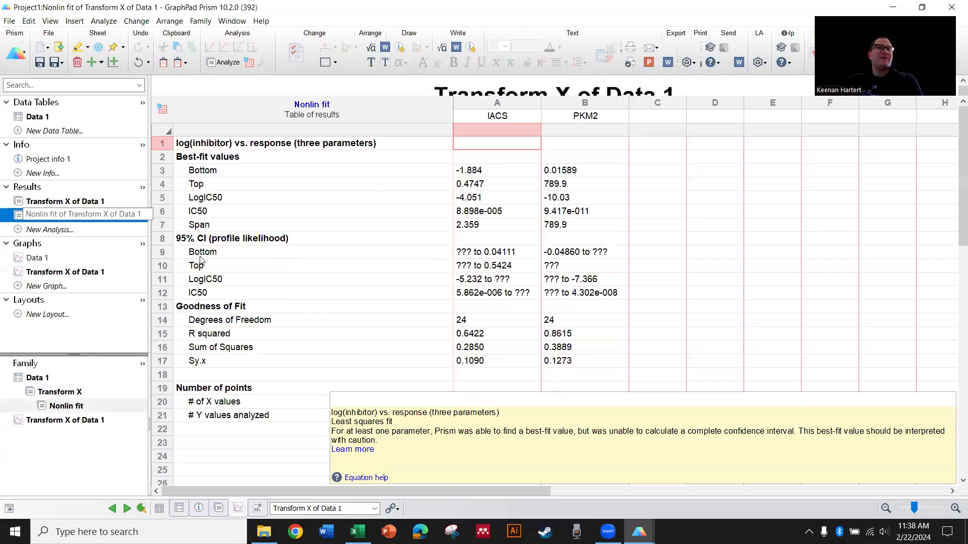
click(766, 280)
click(703, 222)
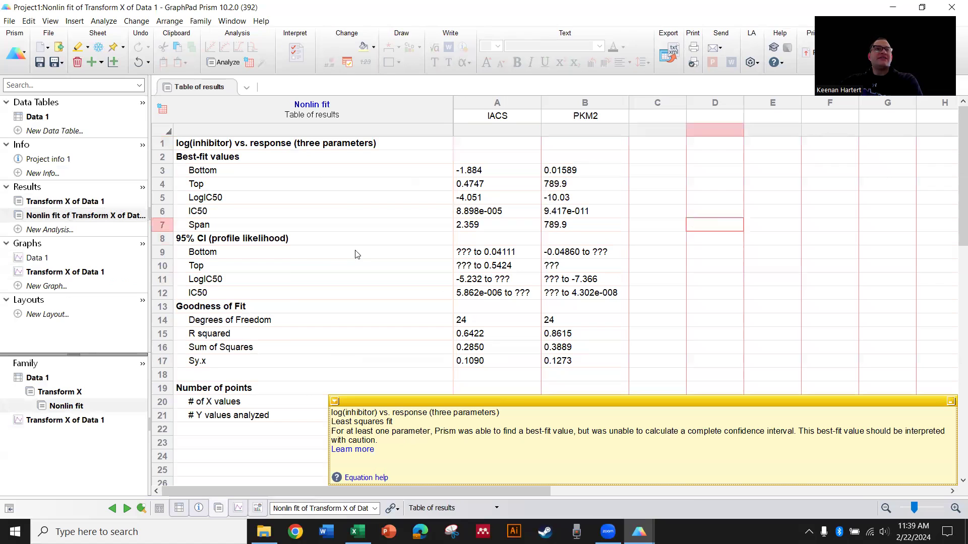
drag(217, 216, 685, 229)
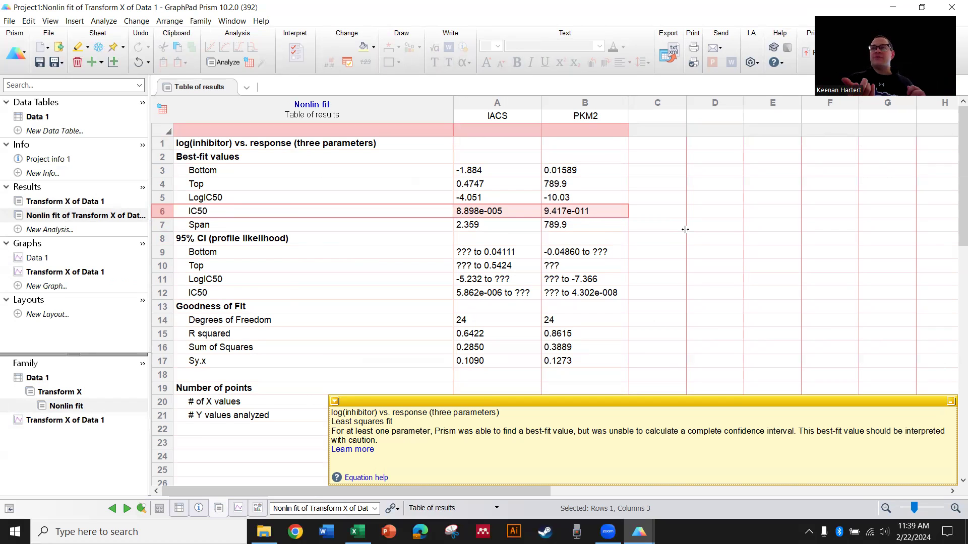
click(65, 257)
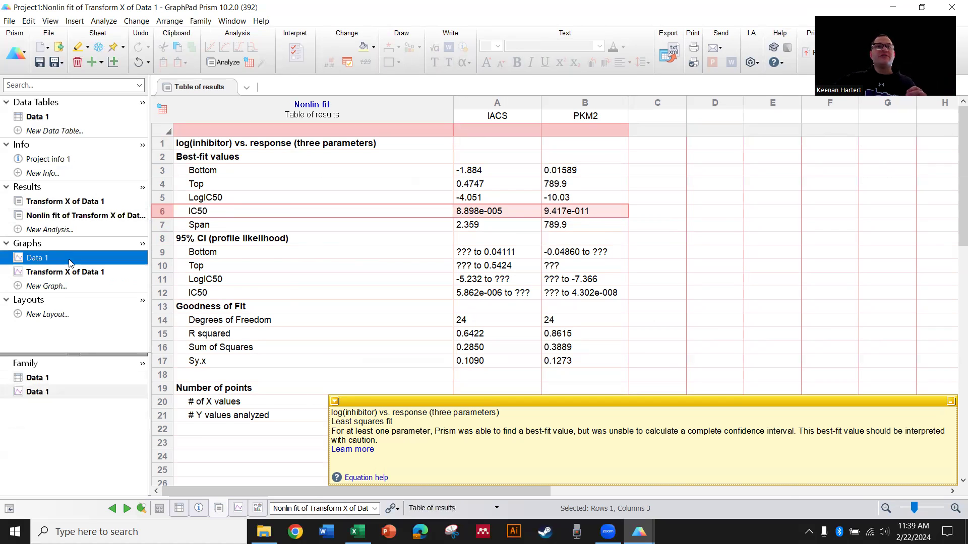
click(35, 273)
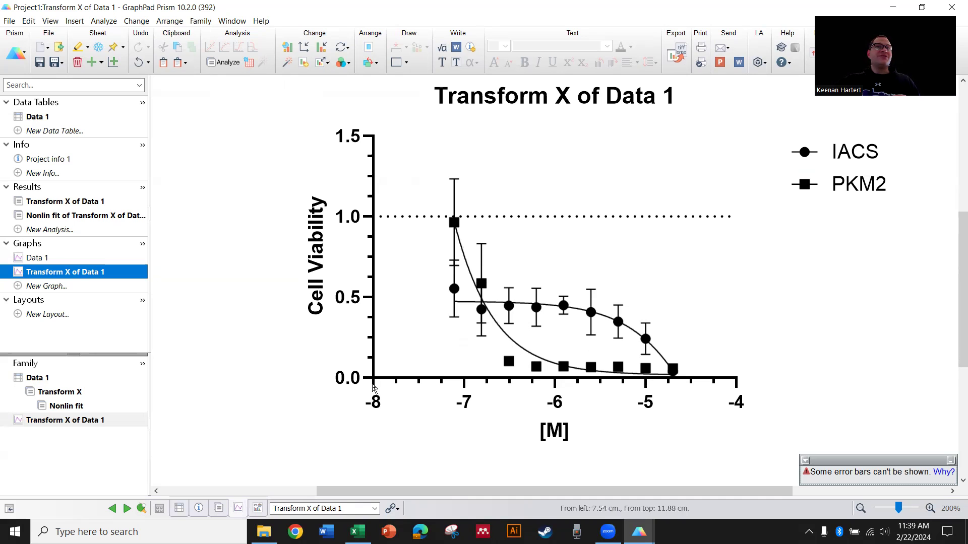
Start a new analysis of the data sets plotted on the Transform X of Data 1 graph.
click(279, 265)
click(226, 62)
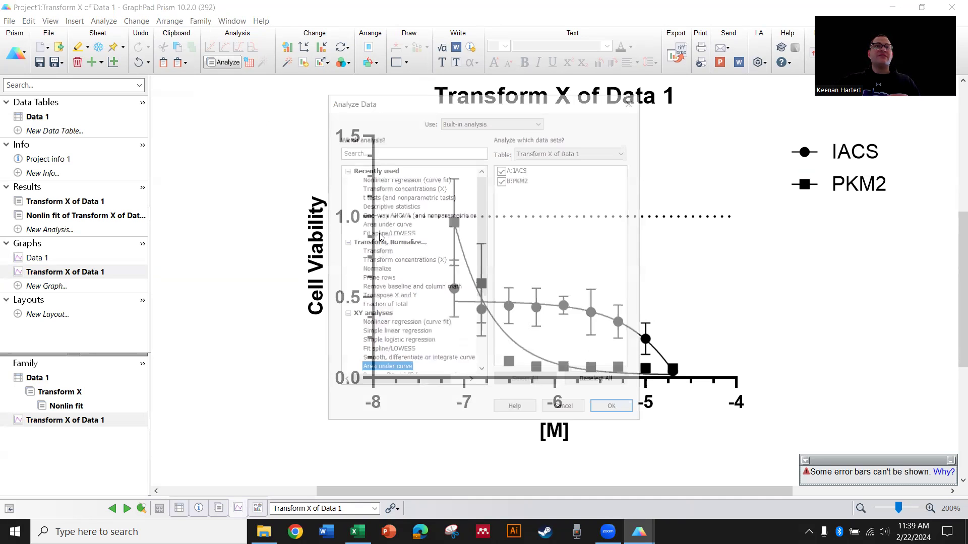
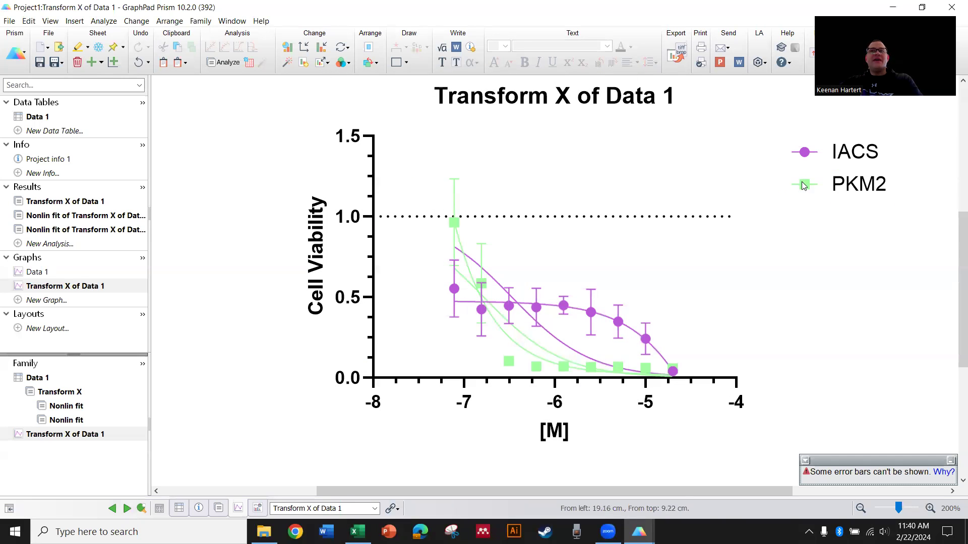
Change the PKM2 symbols on the Transform X graph to outlined squares with a 1/4 pt border.
click(797, 187)
double_click(565, 298)
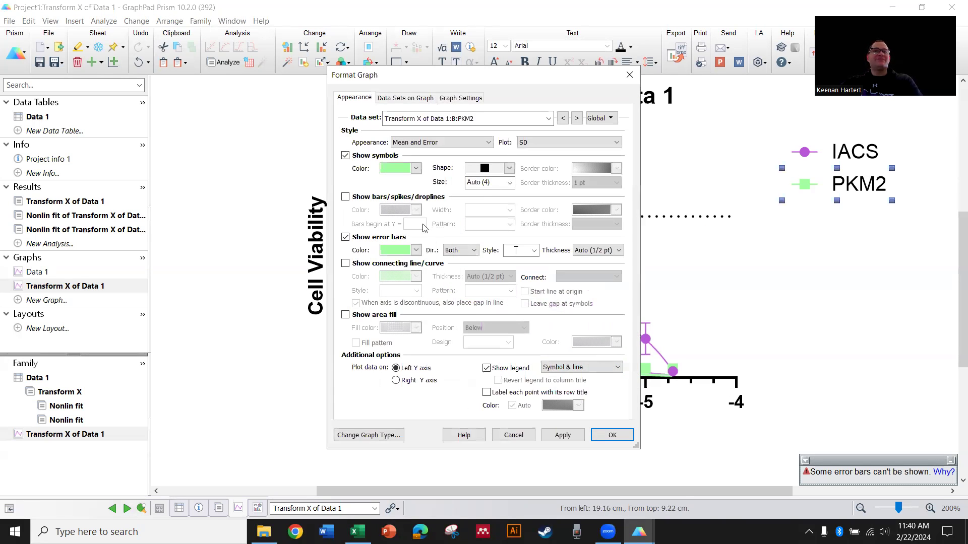
click(509, 168)
click(485, 199)
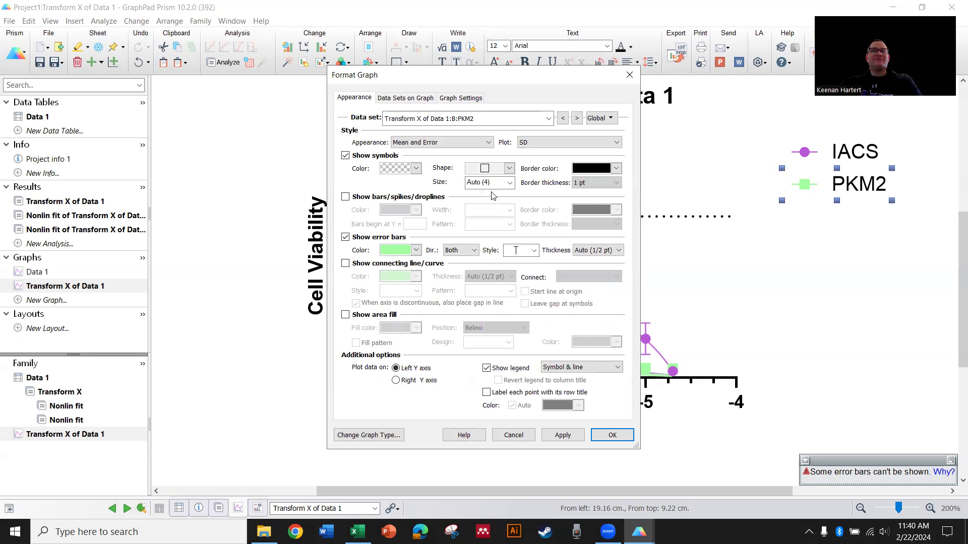
click(602, 183)
click(582, 194)
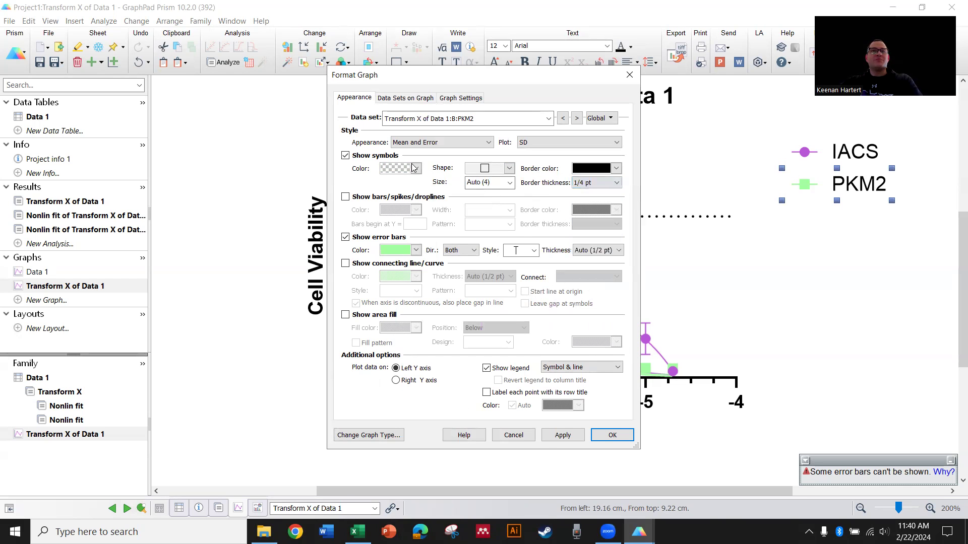
Fill the outlined PKM2 squares with light green (6B) after trying a pale teal fill.
click(416, 168)
drag(453, 268, 400, 168)
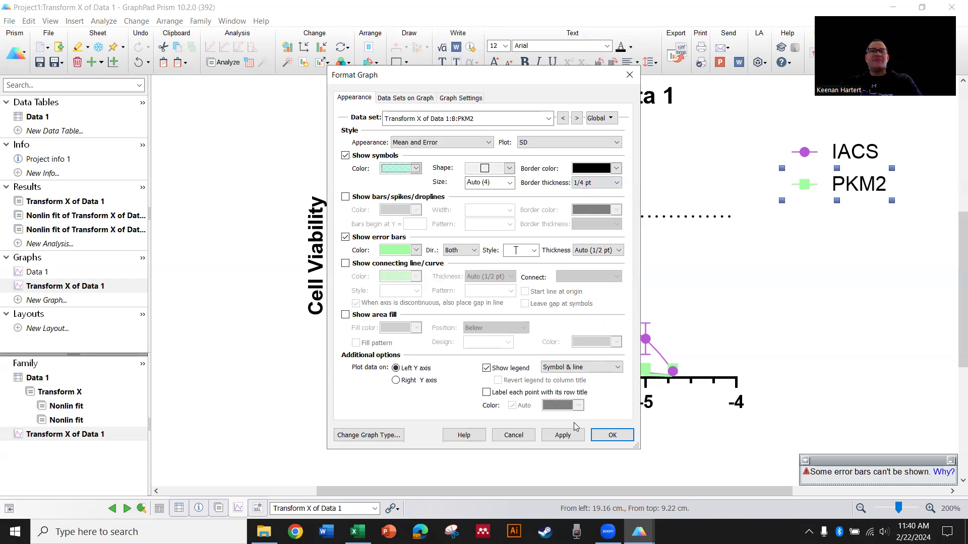
click(562, 435)
click(407, 174)
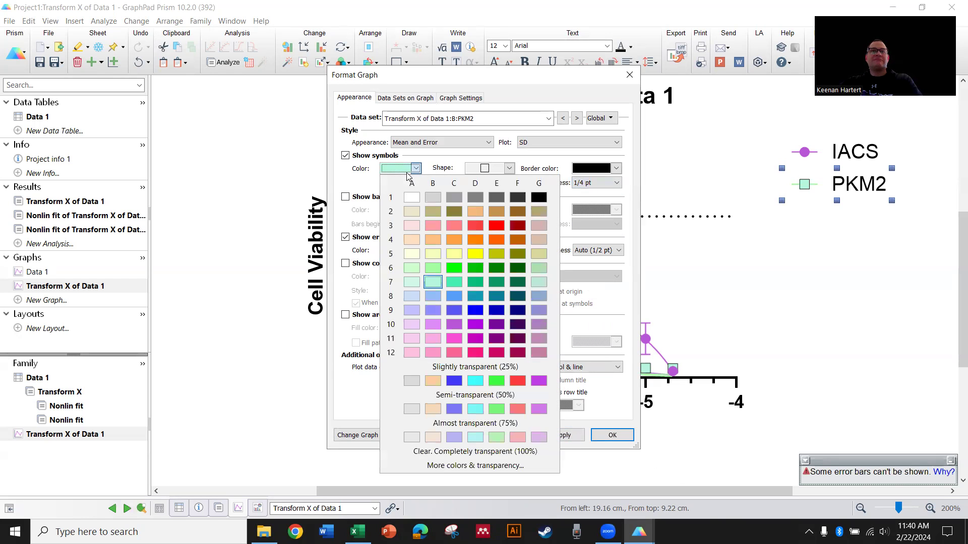
click(428, 265)
click(606, 435)
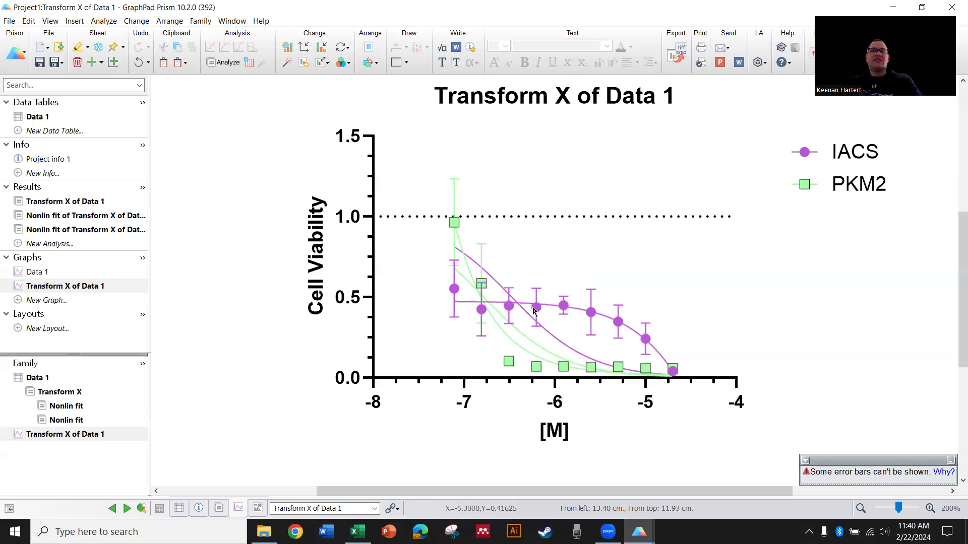
Change the IACS symbols to outlined circles with a 1/4 pt border and a light purple fill (10B).
double_click(444, 221)
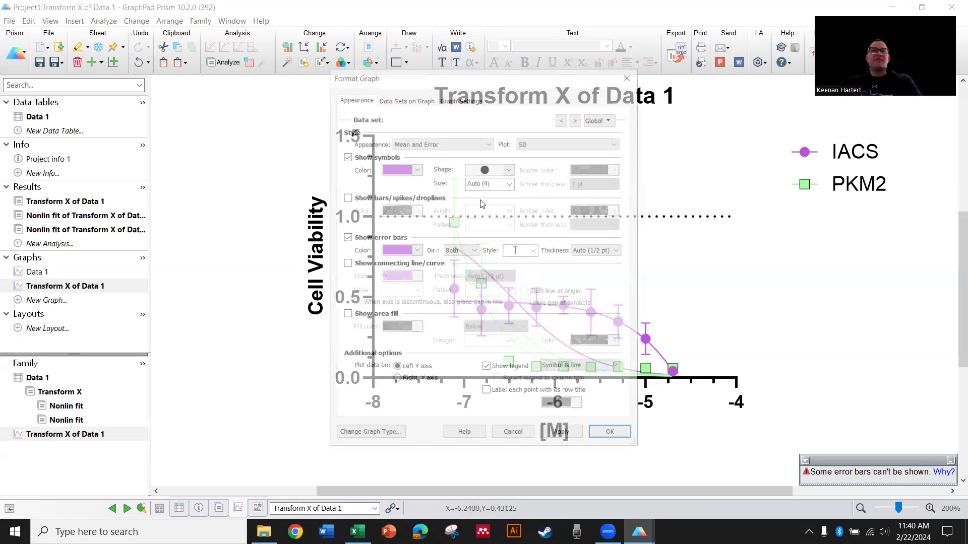
click(484, 171)
click(484, 190)
click(616, 183)
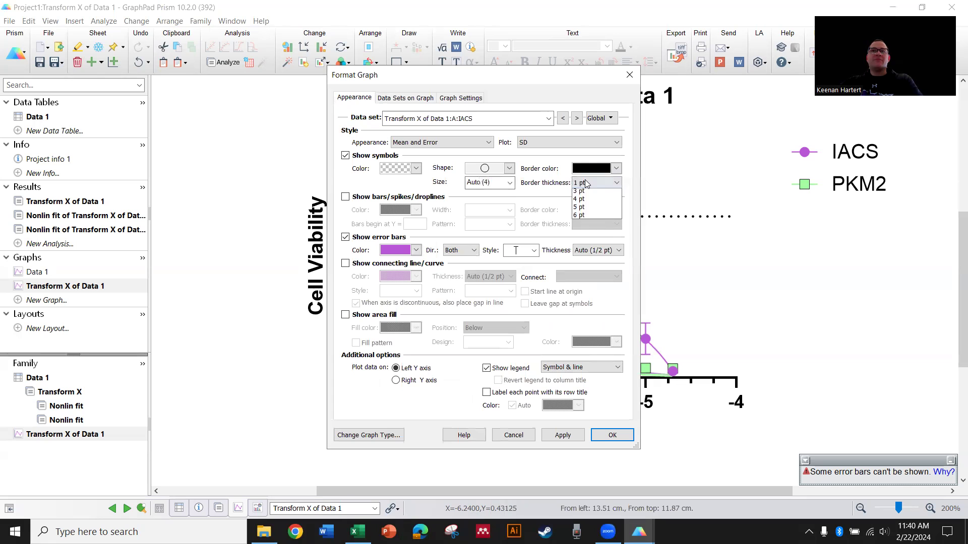
click(585, 190)
click(407, 171)
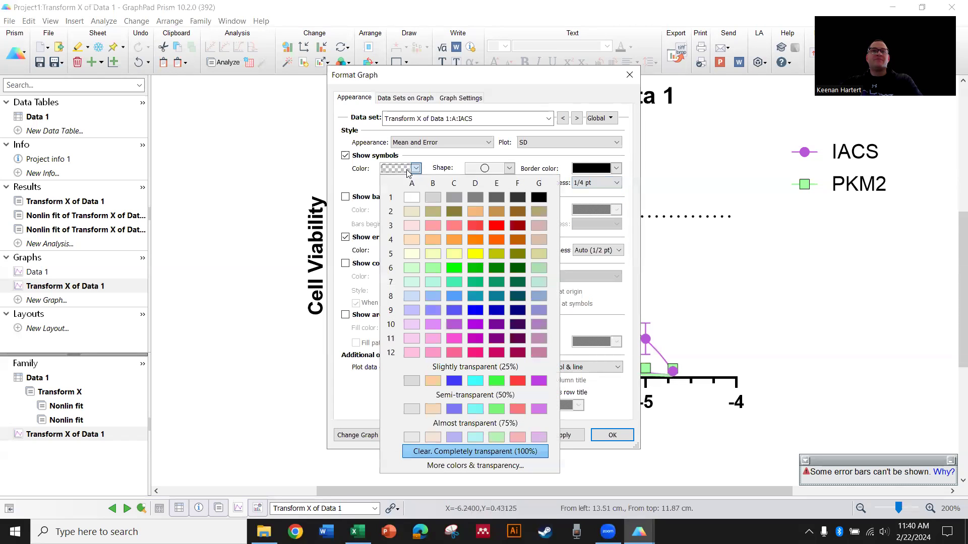
click(432, 325)
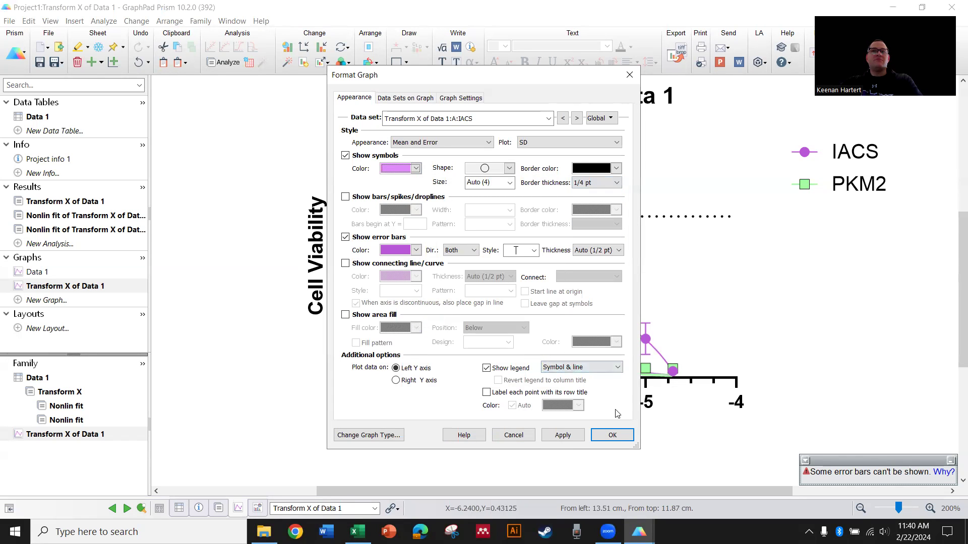
click(611, 434)
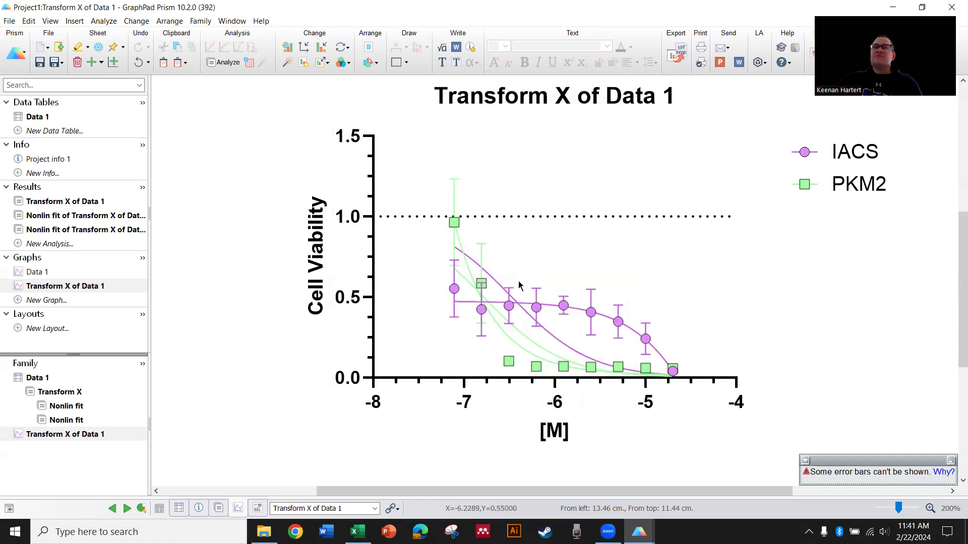
Replace the title of the Transform X of Data 1 graph with DHL16.
click(555, 96)
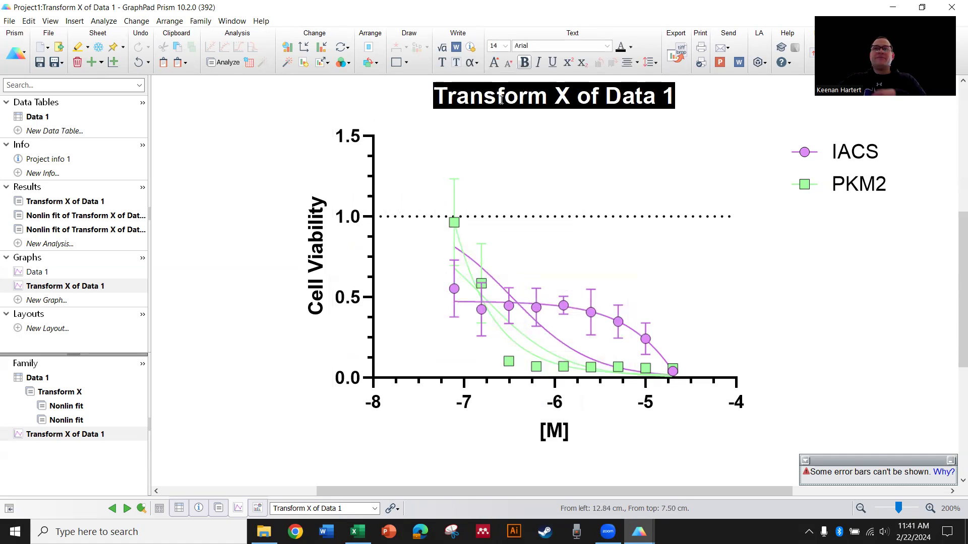
key(Delete)
key(ctrl+z)
click(568, 108)
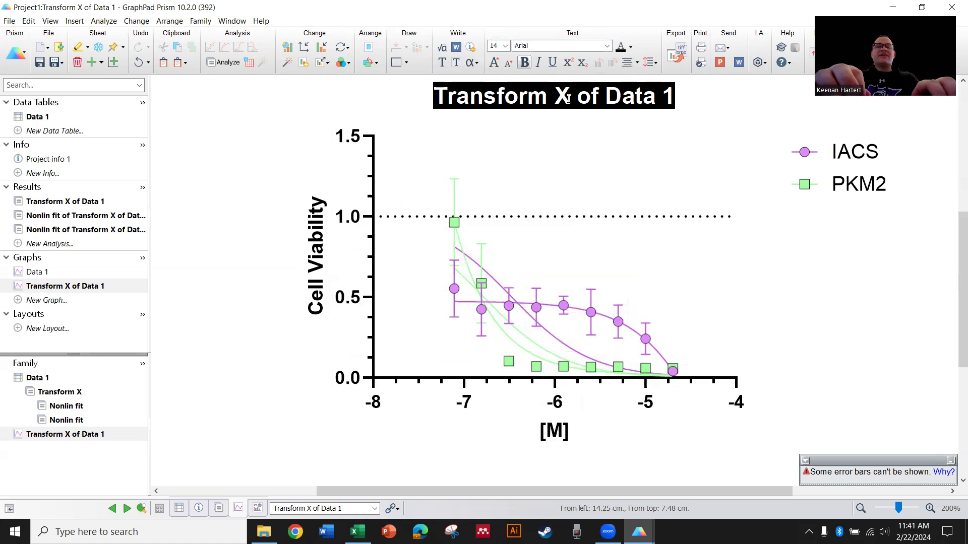
text(DHL16)
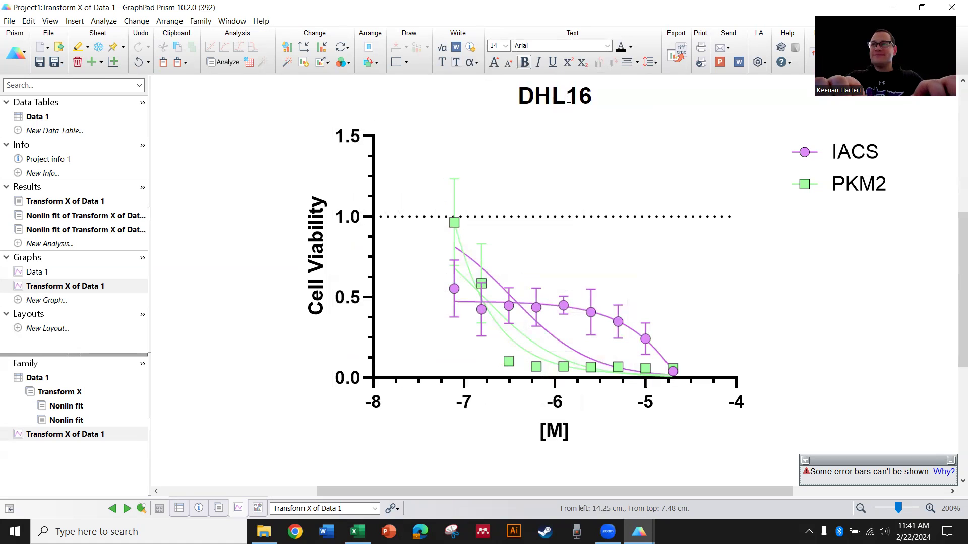
click(852, 322)
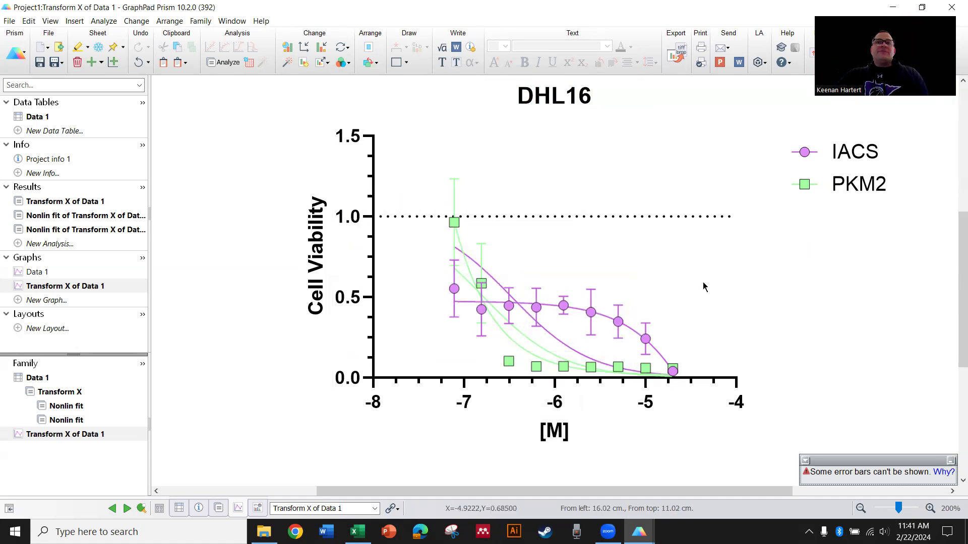
Examine the Bottom, Top, LogIC50 and IC50 values in the second nonlinear fit's results and return to the DHL16 graph.
click(64, 229)
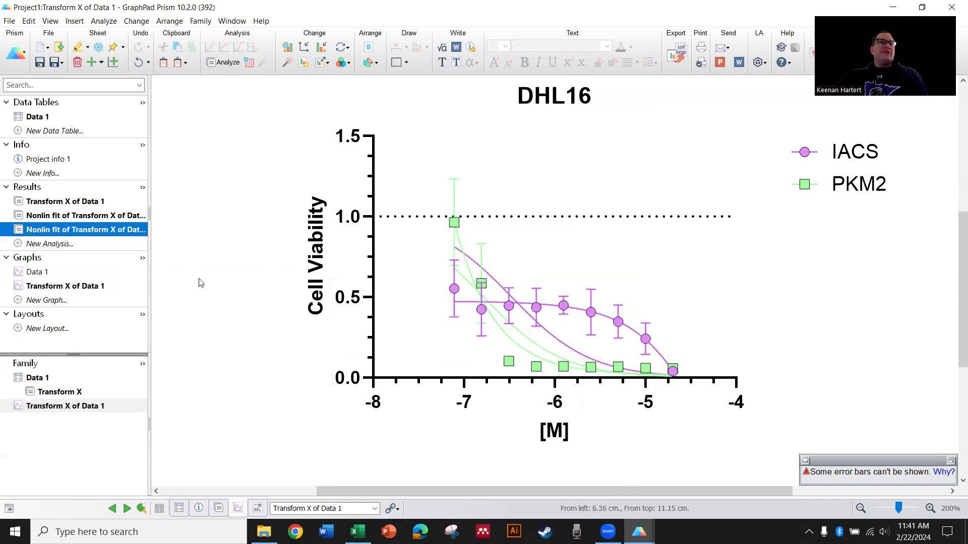
drag(588, 188, 588, 187)
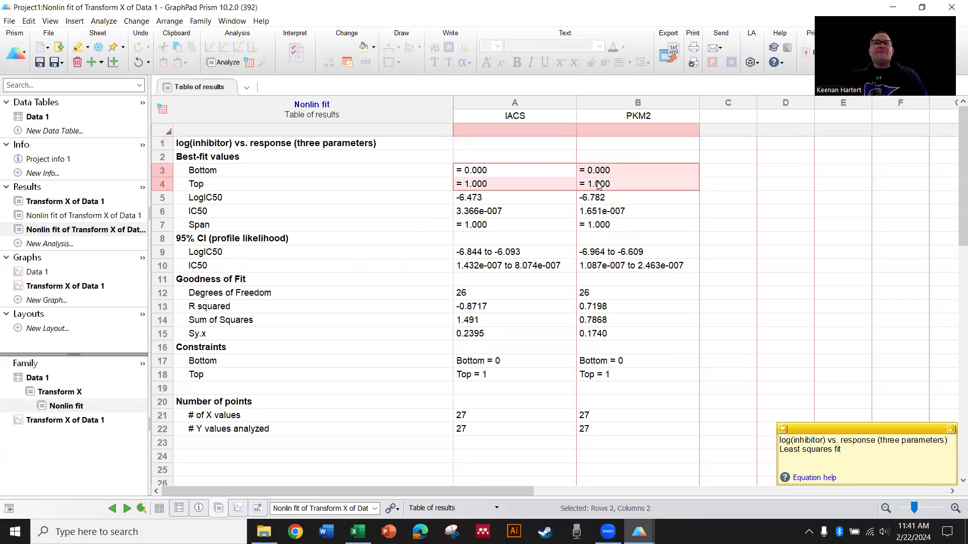
drag(479, 216, 635, 216)
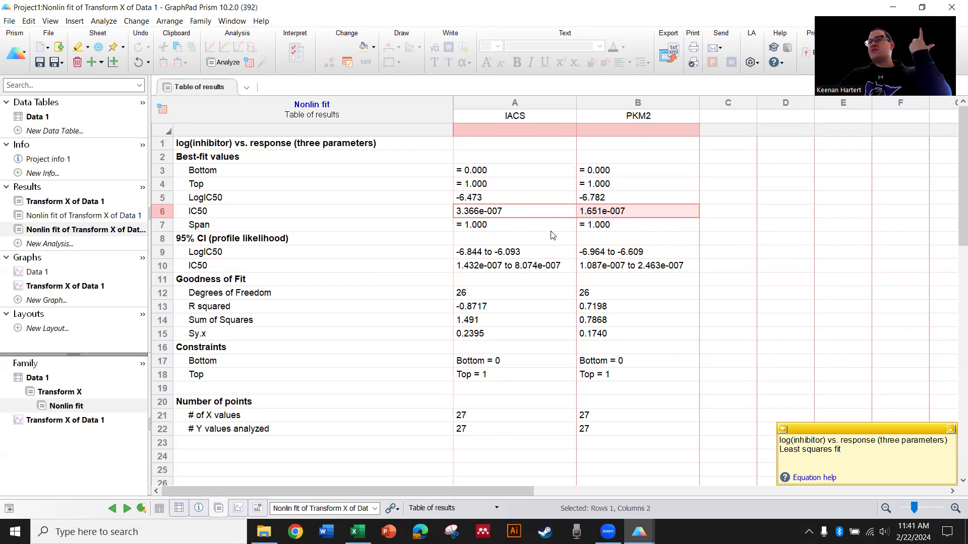
click(729, 256)
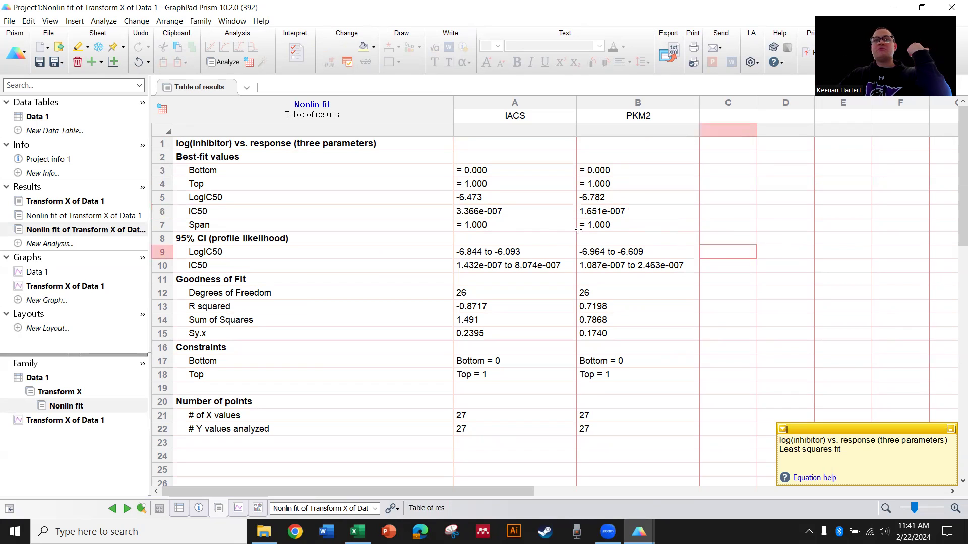
click(816, 244)
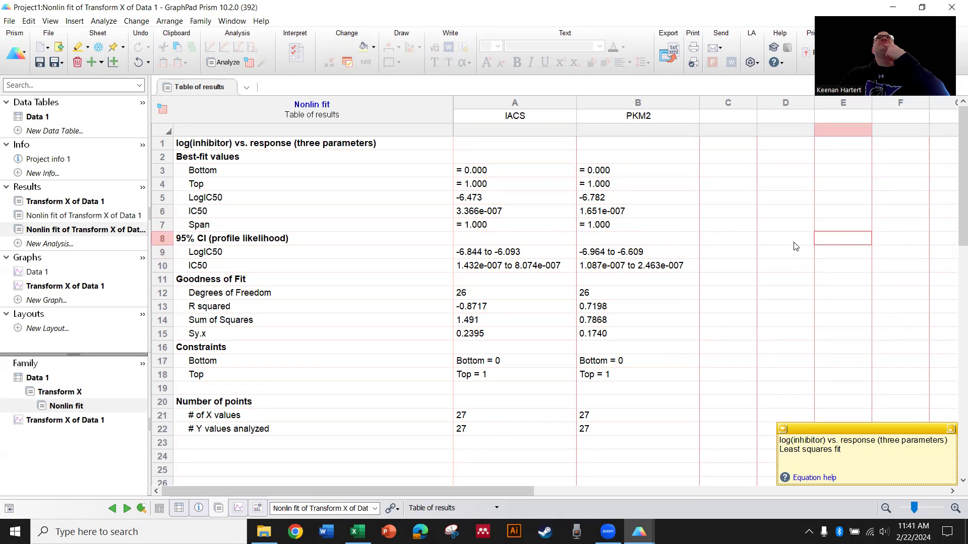
click(780, 204)
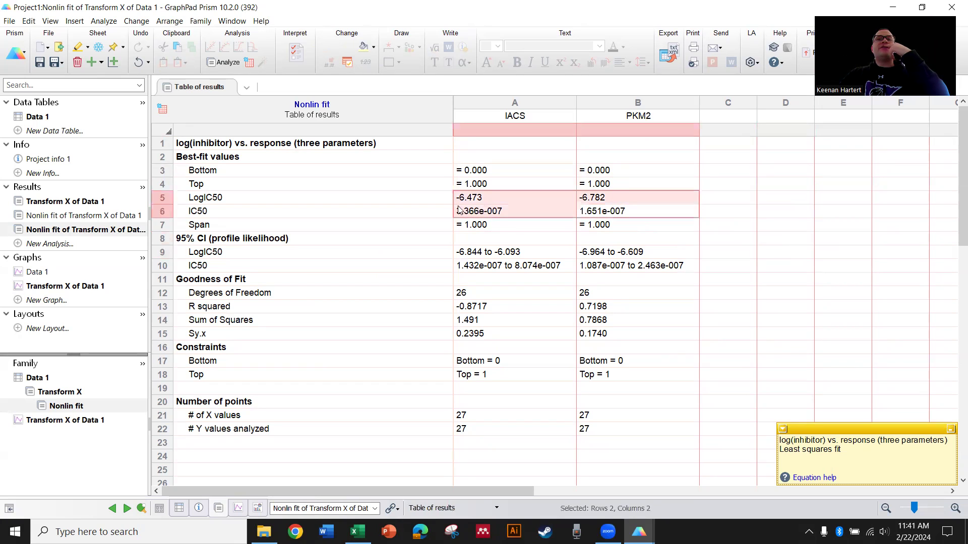
click(386, 215)
click(113, 273)
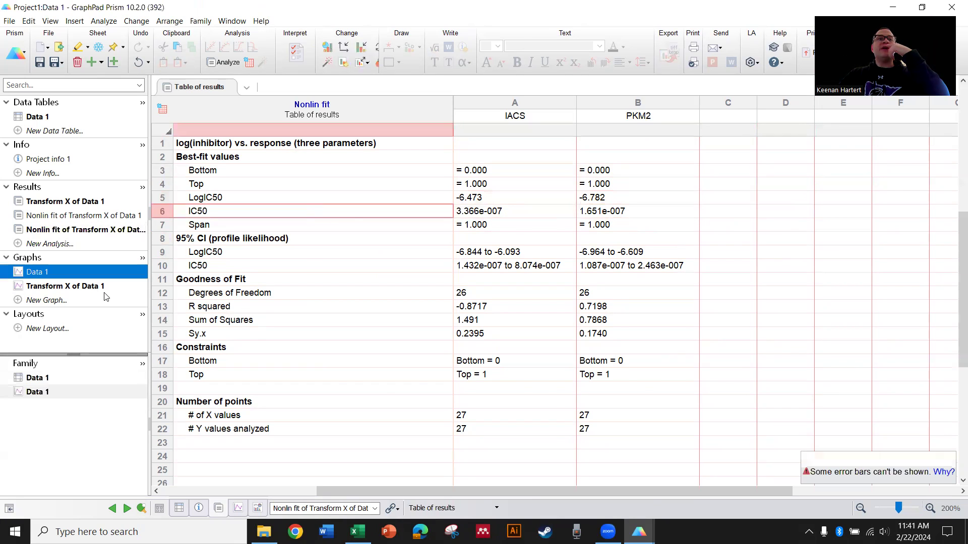
click(106, 286)
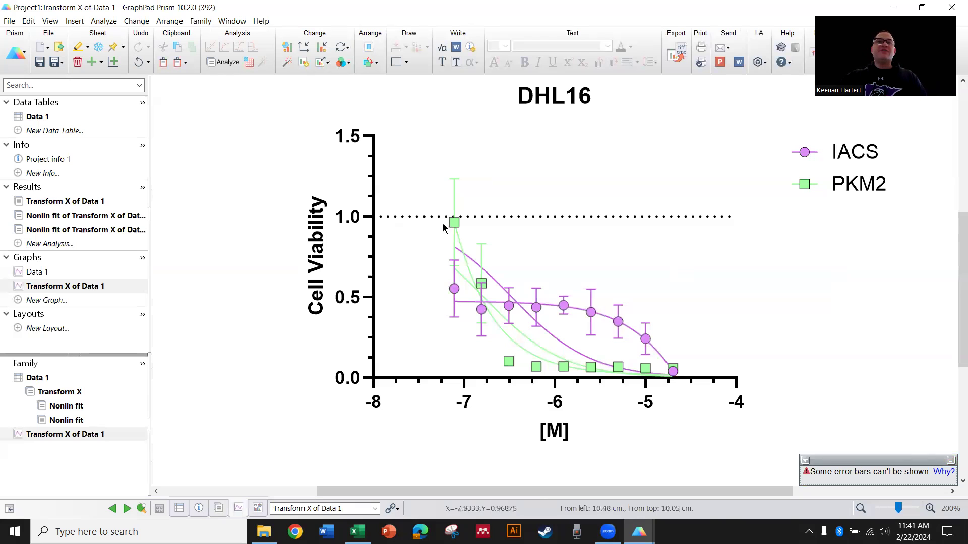
Examine the IACS replicates at the lowest concentration and the PKM2 replicates in rows 3 and 4 of the Data 1 table.
mouse_move(455, 229)
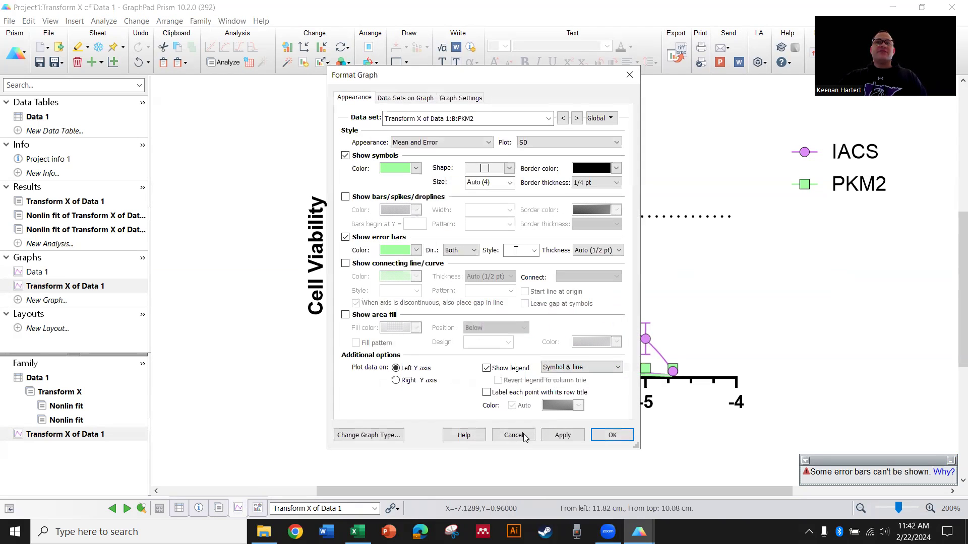
click(513, 430)
click(35, 117)
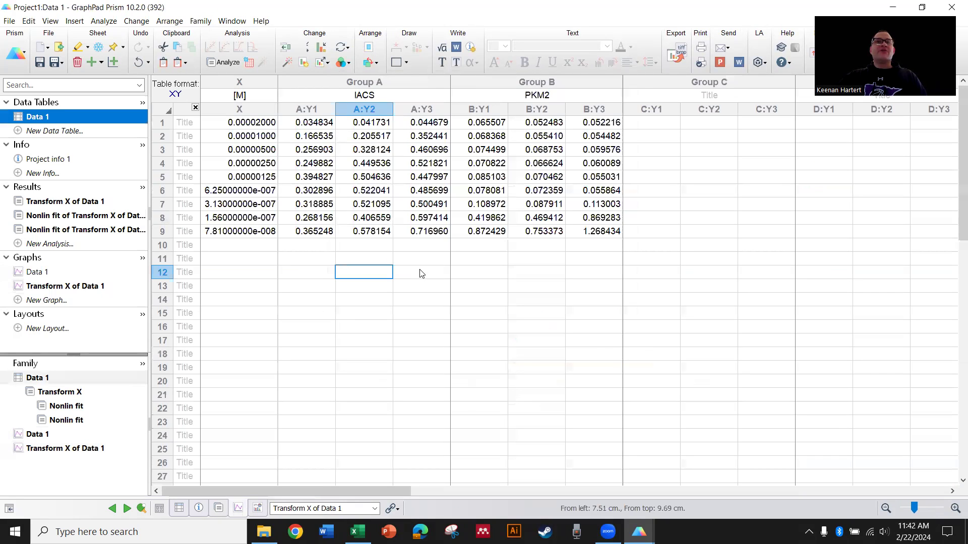
drag(308, 233, 426, 233)
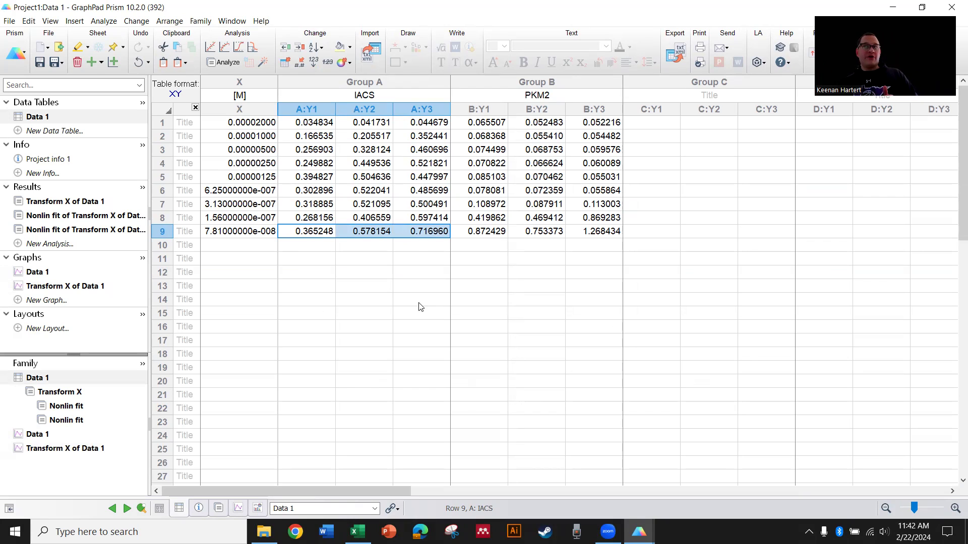
click(547, 258)
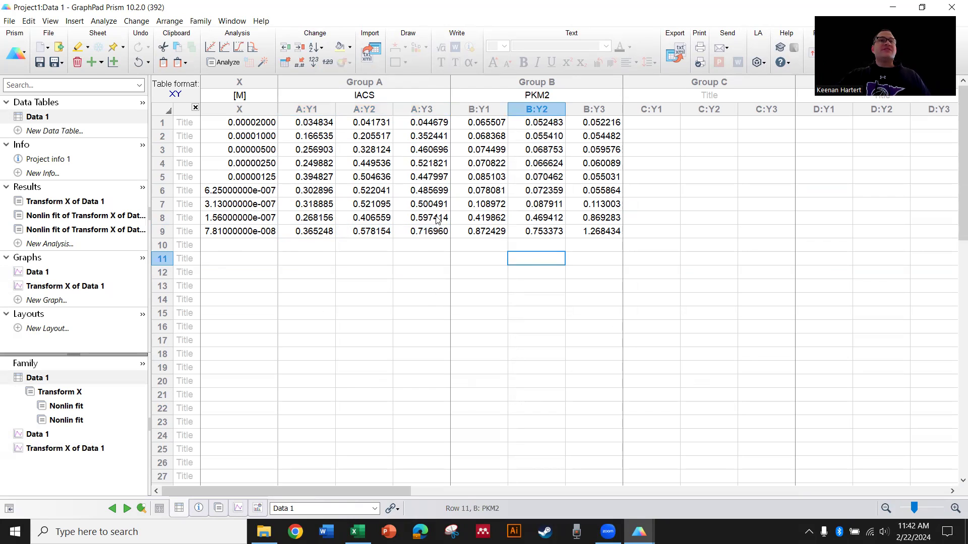
drag(476, 178, 578, 164)
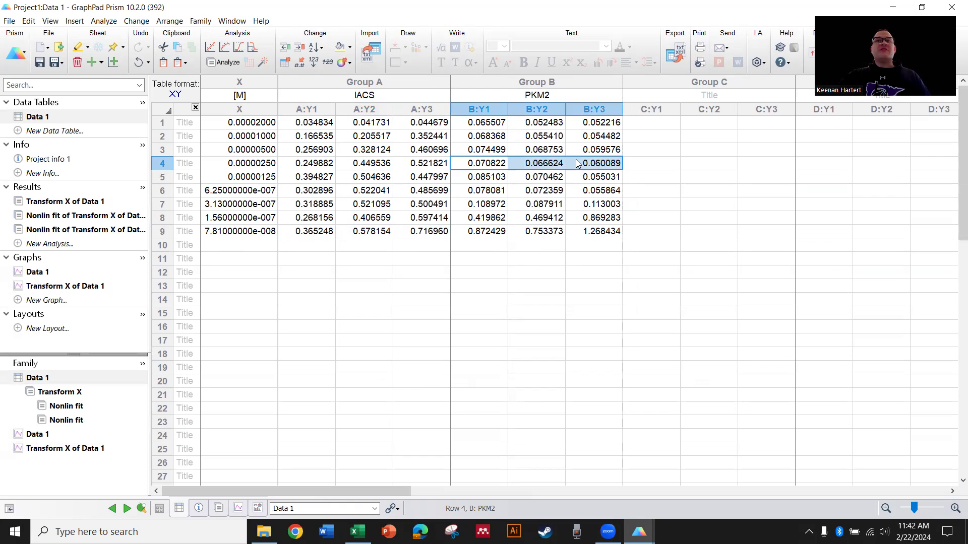
drag(490, 155, 583, 151)
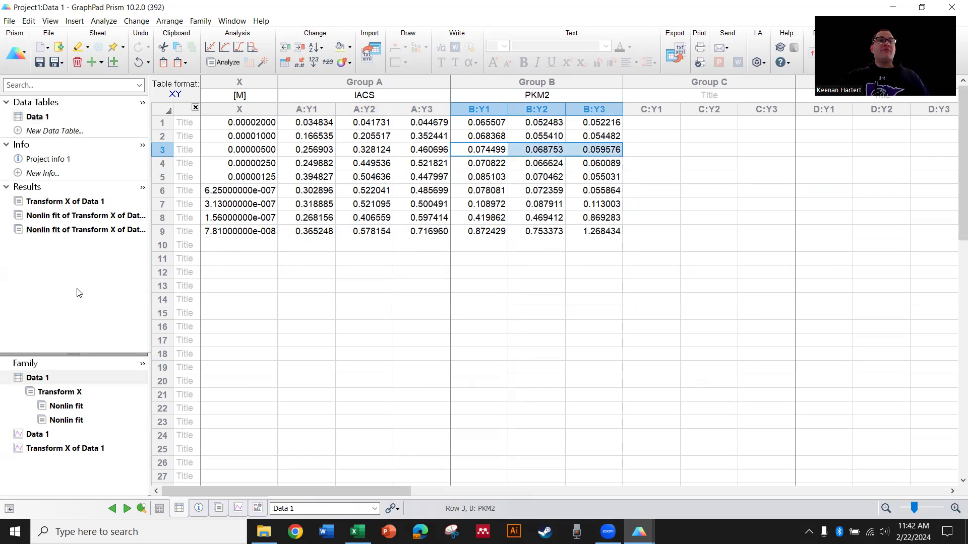
Return to the DHL16 graph and inspect up close how the fitted curves follow the IACS and PKM2 points.
click(76, 292)
scroll(581, 382, up, 5)
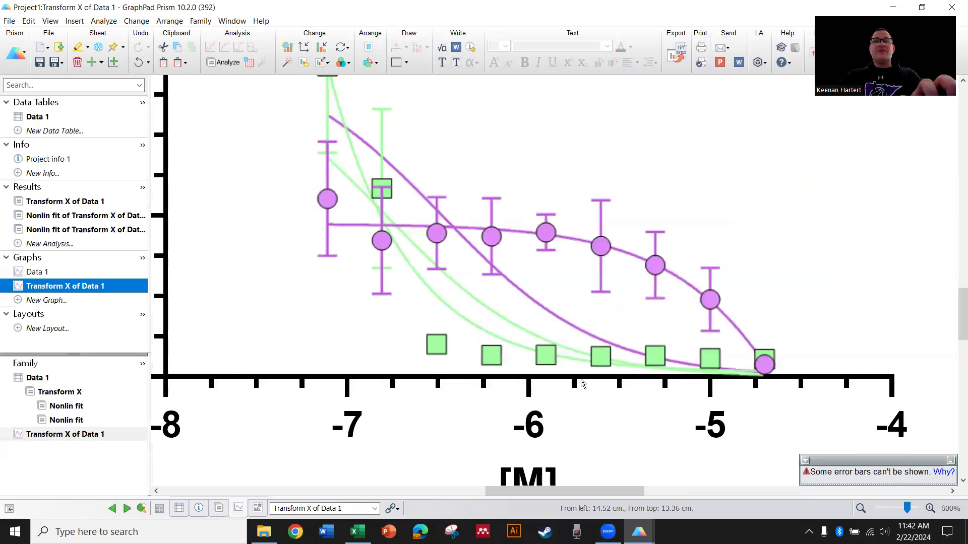
scroll(545, 342, down, 1)
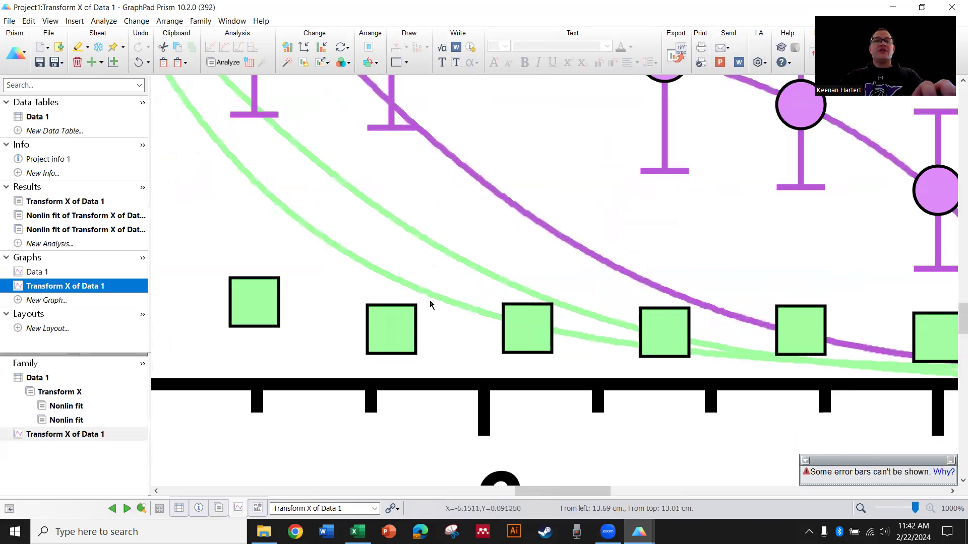
scroll(368, 303, down, 4)
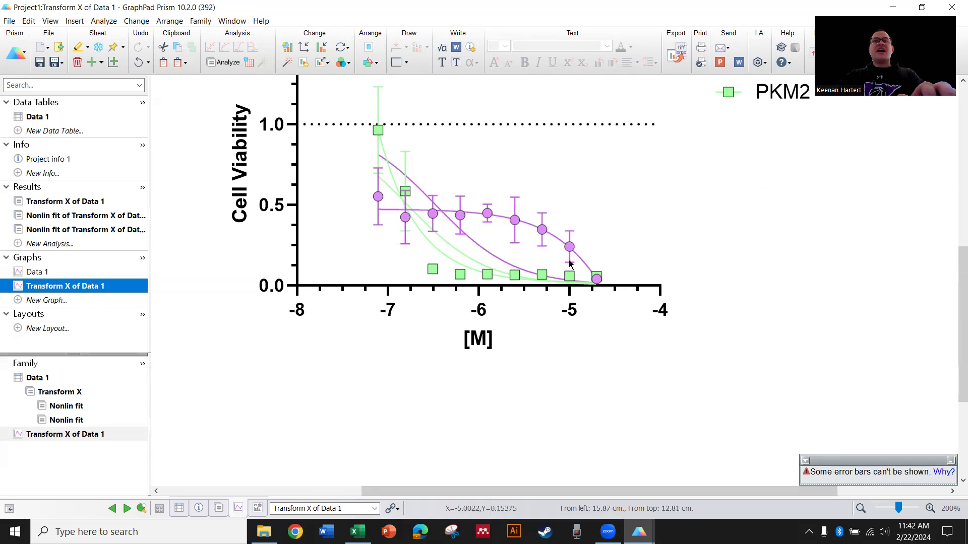
scroll(432, 341, down, 2)
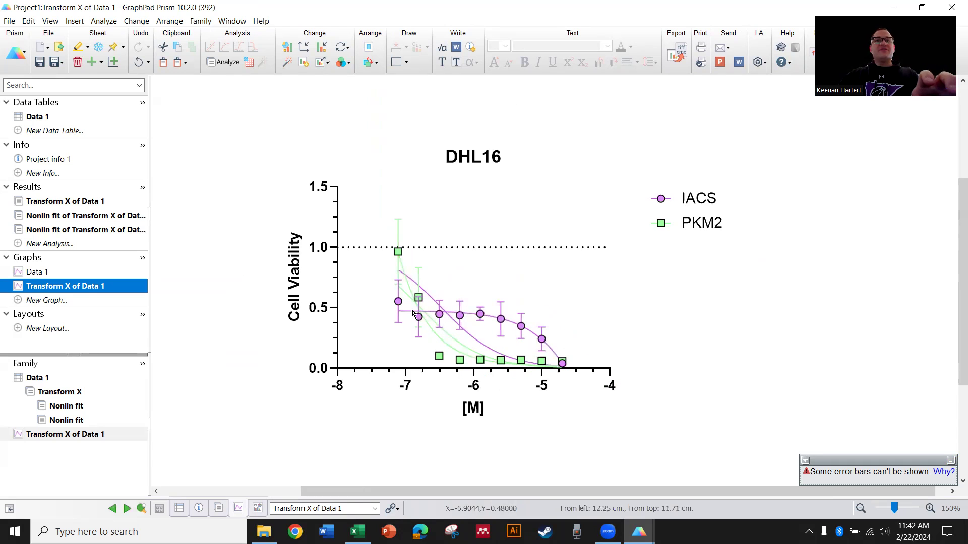
scroll(691, 292, up, 2)
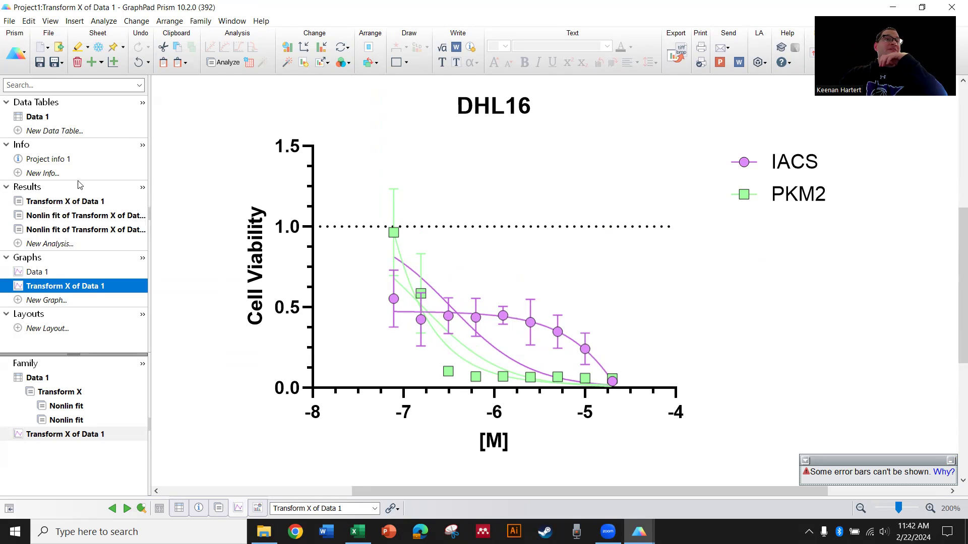
Try a smoothing spline with 4 knots and 36 segments on IACS and PKM2, and undo it.
click(224, 62)
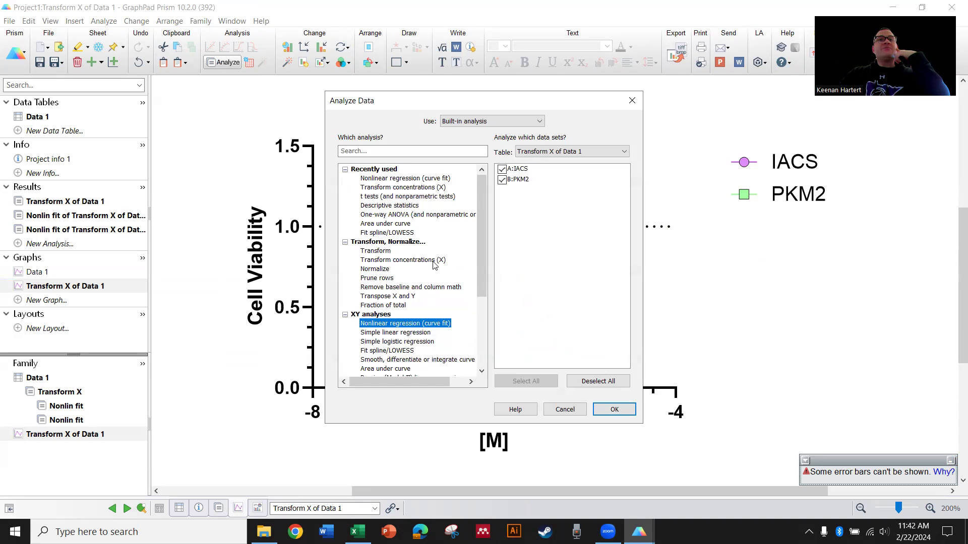
scroll(446, 311, down, 3)
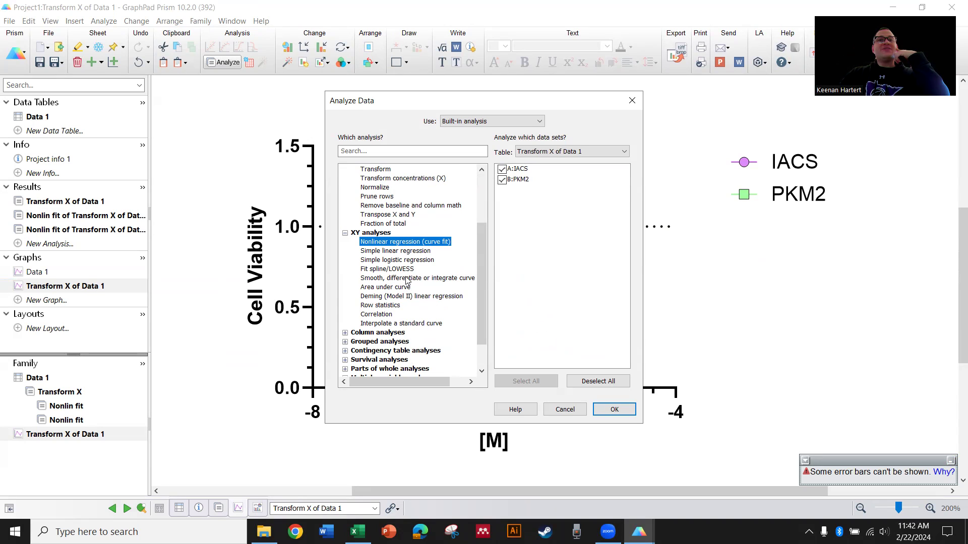
click(389, 269)
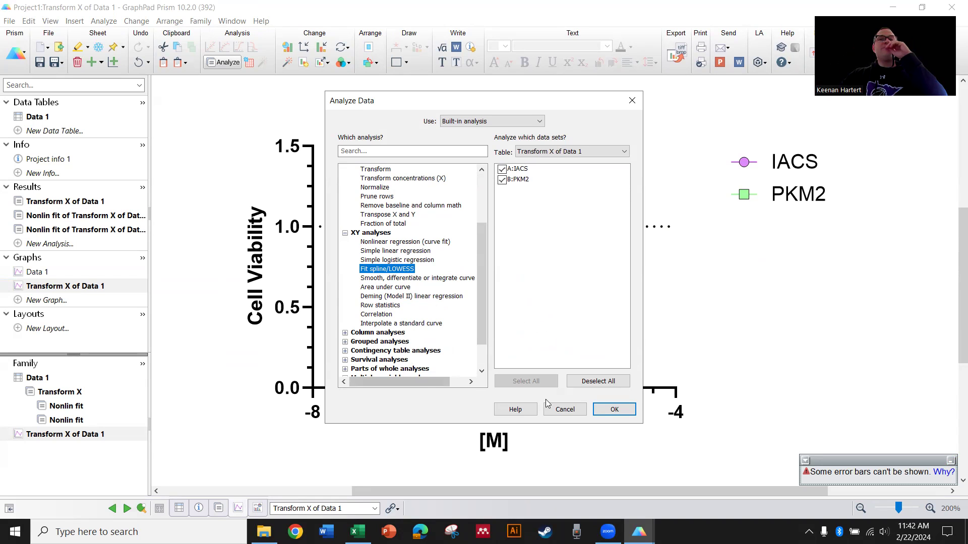
click(614, 409)
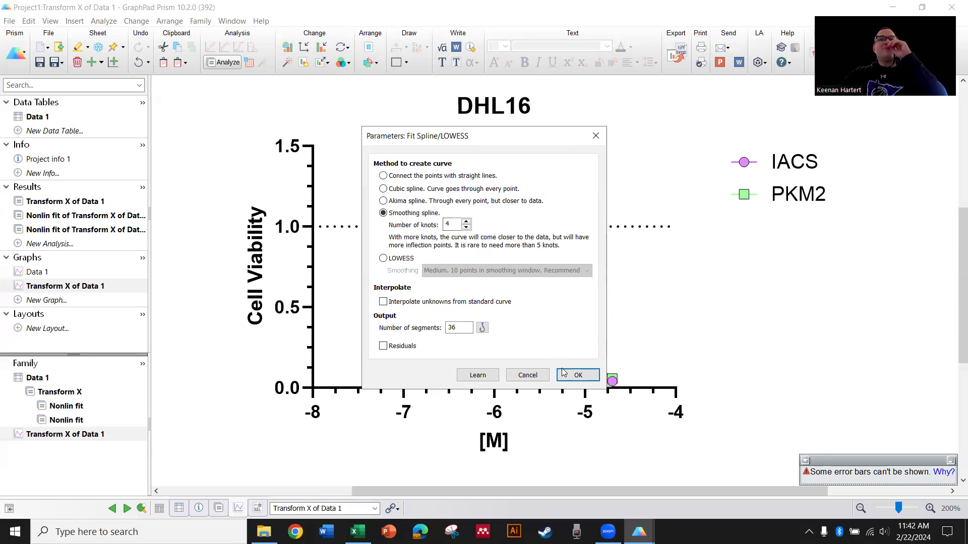
click(578, 376)
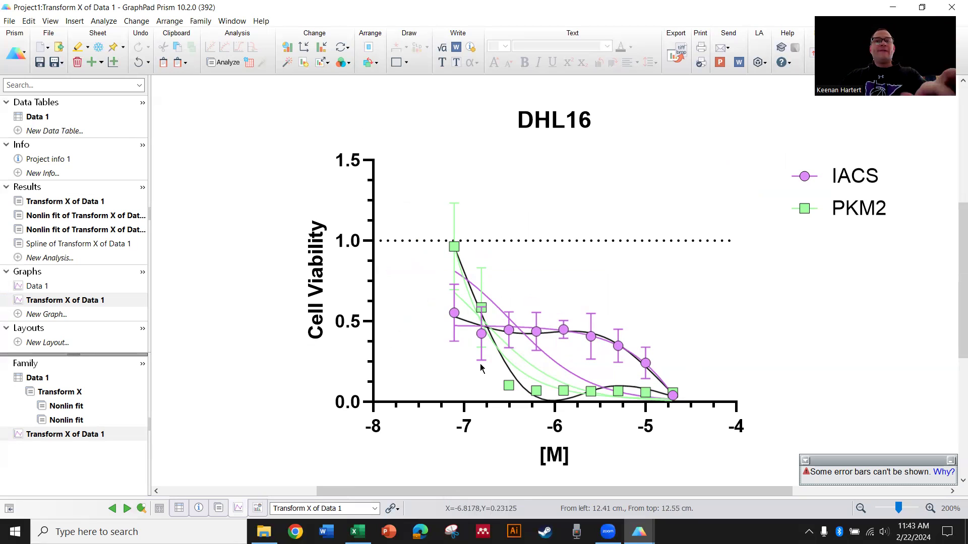
key(ctrl+z)
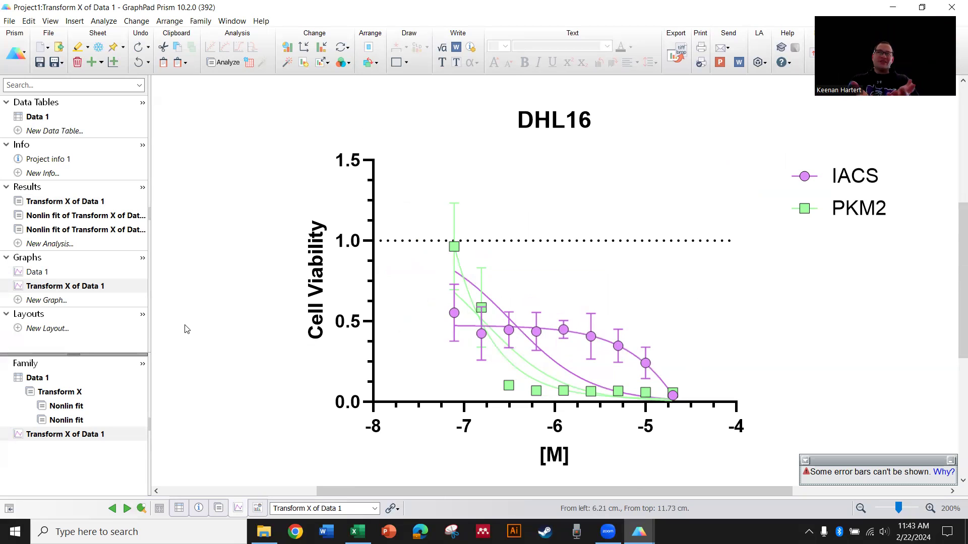
click(183, 252)
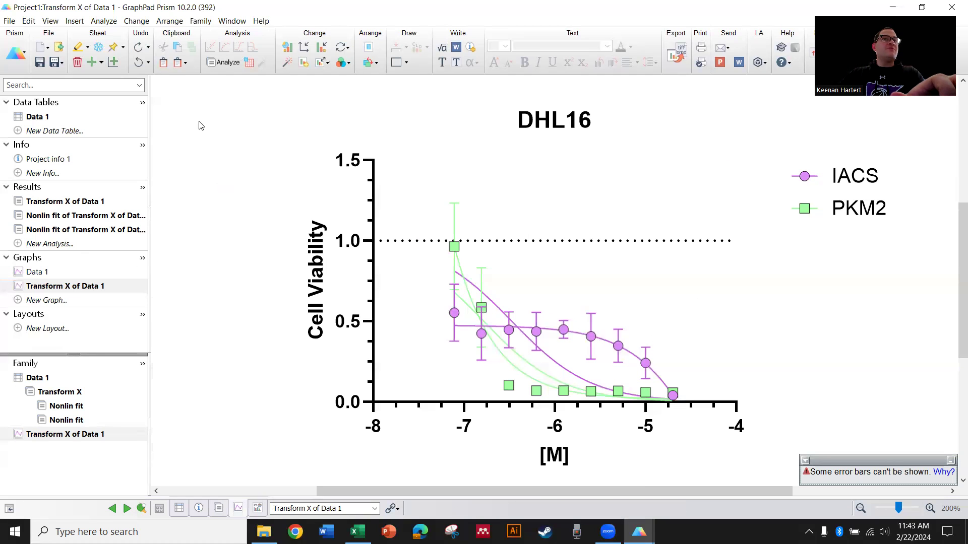
Fit both data sets again with log(inhibitor) vs. response (three parameters) in a new results sheet, plotting 95% confidence bands.
click(224, 62)
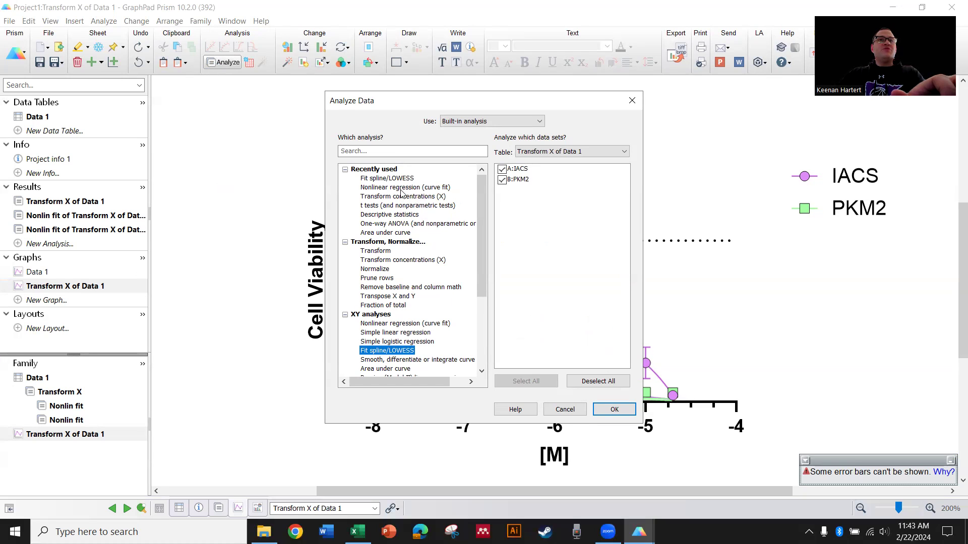
click(406, 190)
click(615, 409)
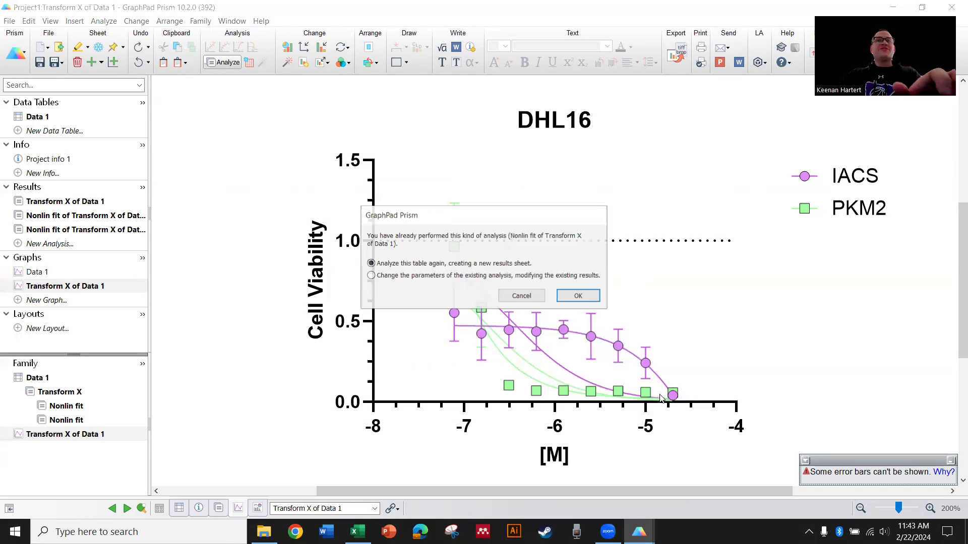
click(579, 296)
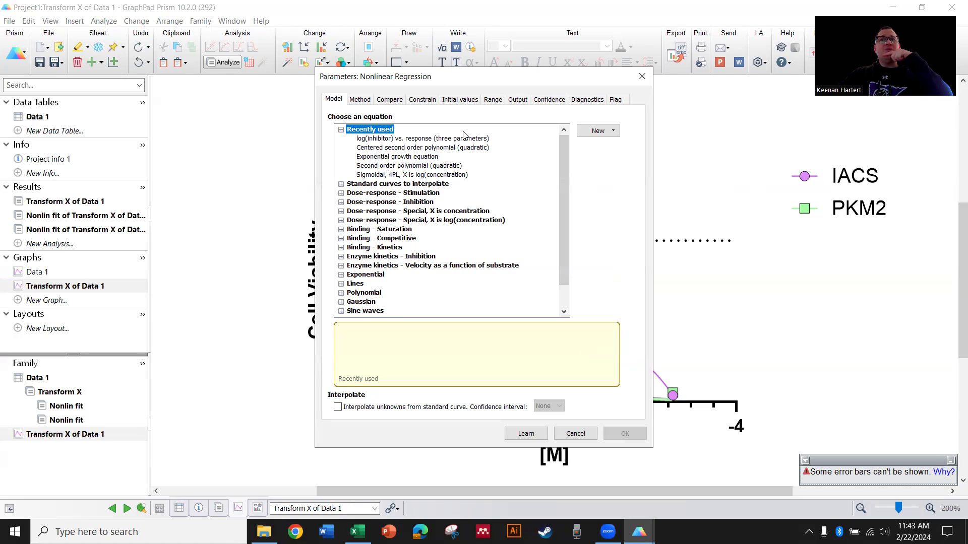
click(409, 140)
click(549, 99)
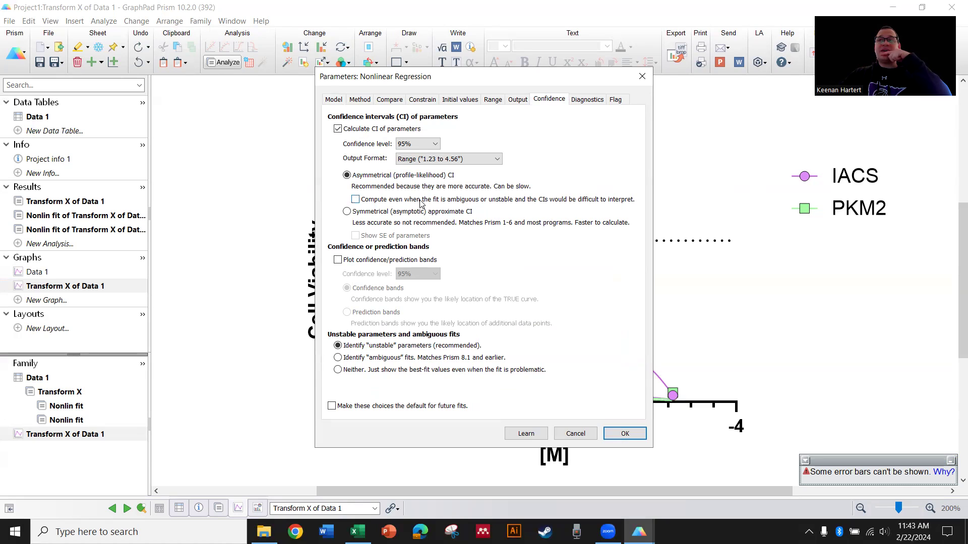
click(413, 260)
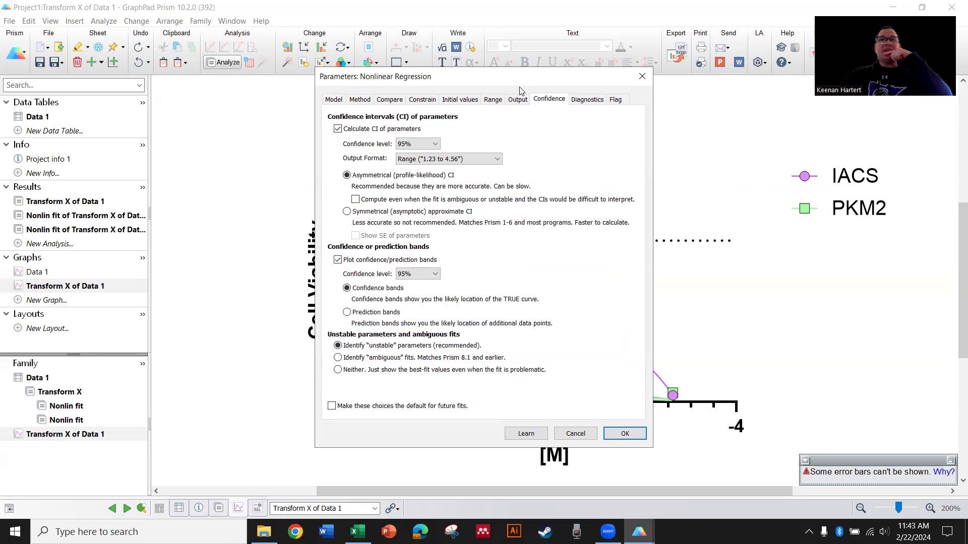
drag(502, 76, 239, 74)
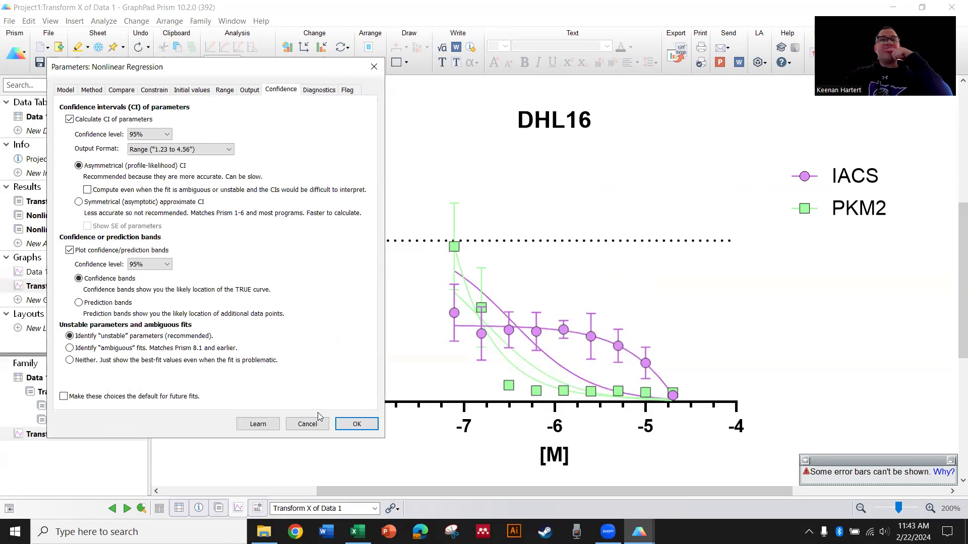
click(348, 429)
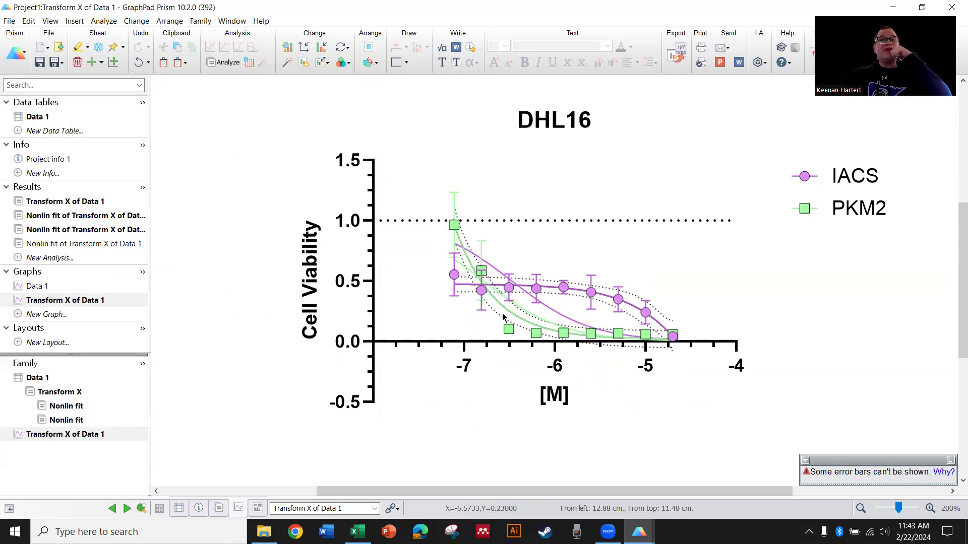
Delete the nonlinear fit results sheet constrained to Bottom = 0 and Top = 1, and return to the DHL16 graph.
click(82, 220)
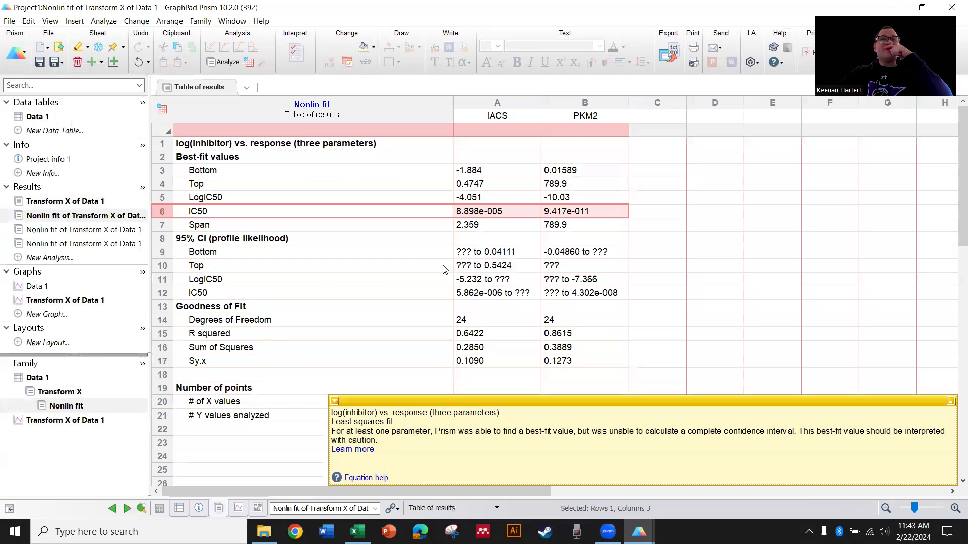
click(59, 229)
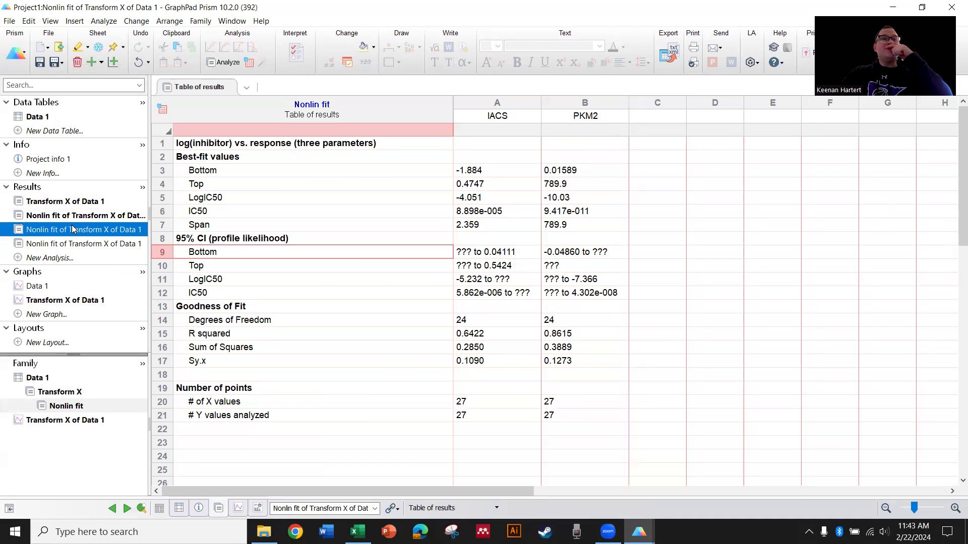
drag(293, 170, 595, 184)
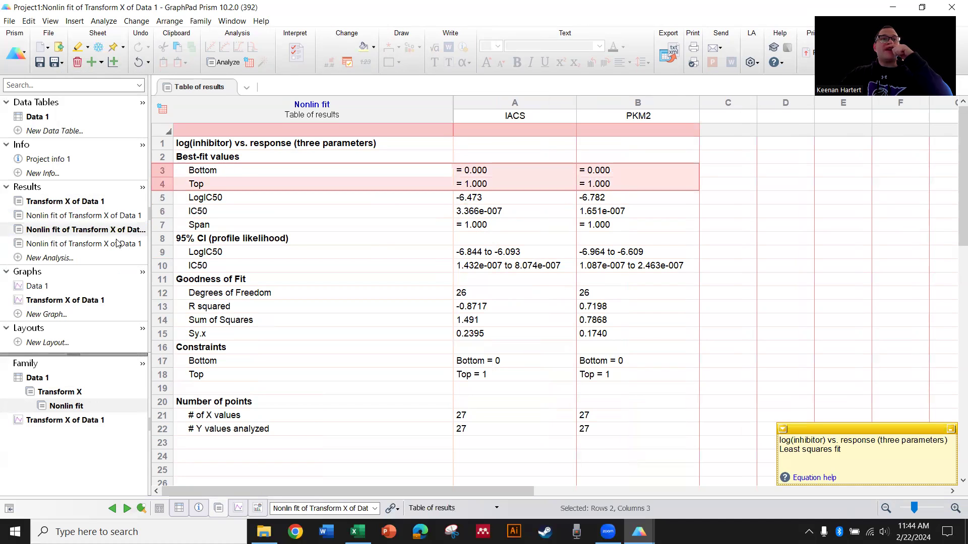
key(Delete)
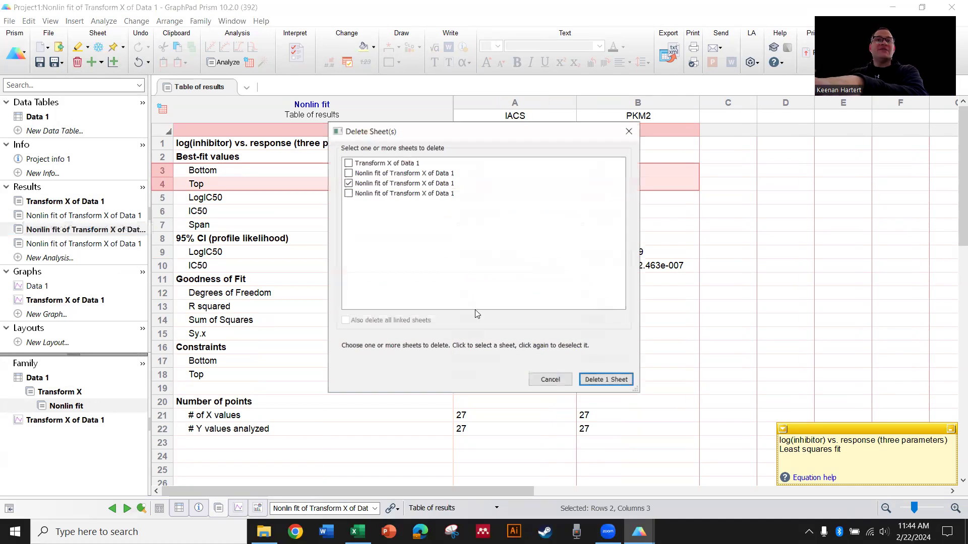
click(605, 380)
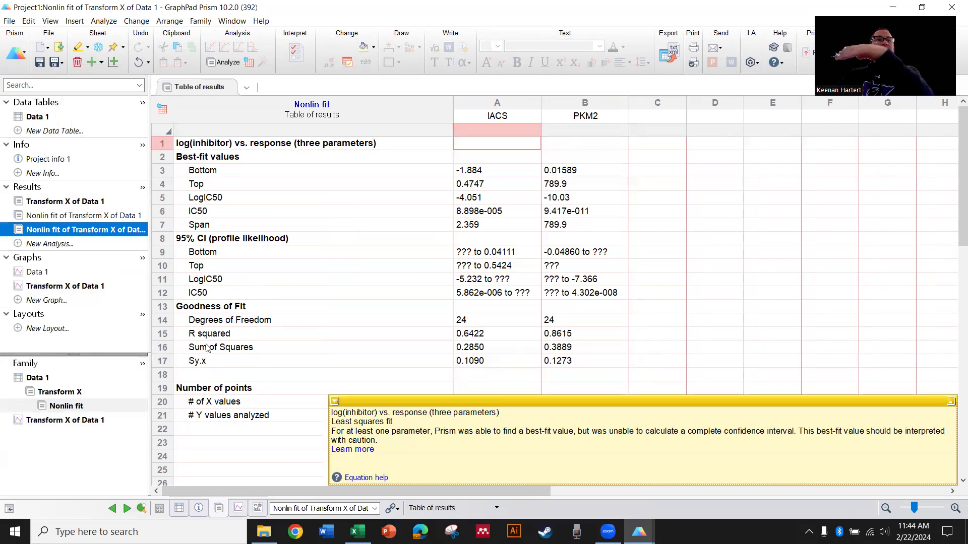
click(48, 286)
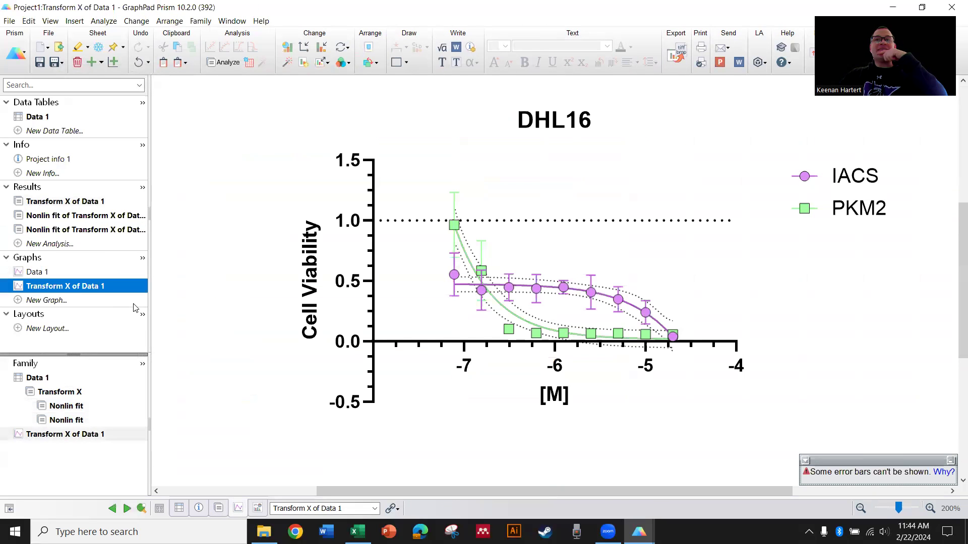
Color the confidence band of the fitted IACS curve light purple (swatch B10) to match its data points.
click(205, 239)
scroll(547, 313, up, 3)
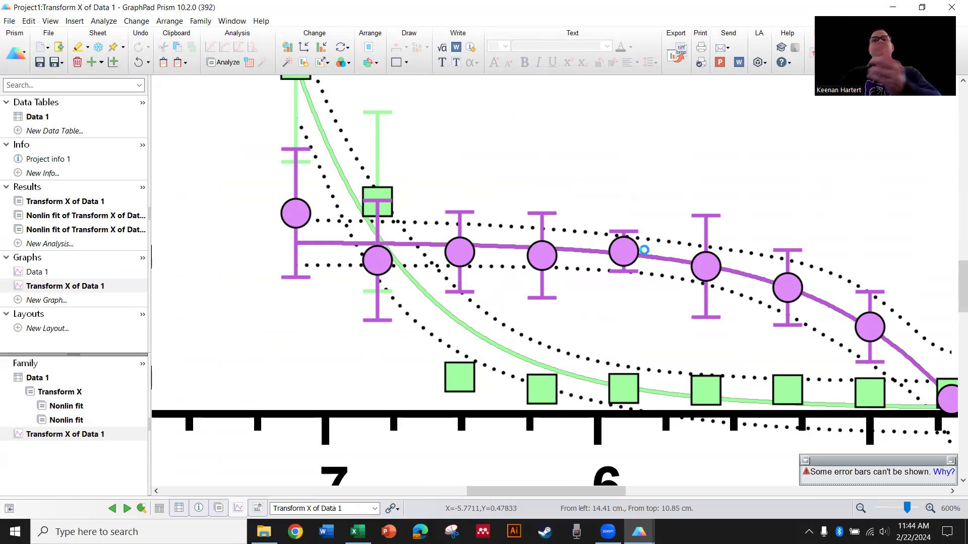
double_click(639, 251)
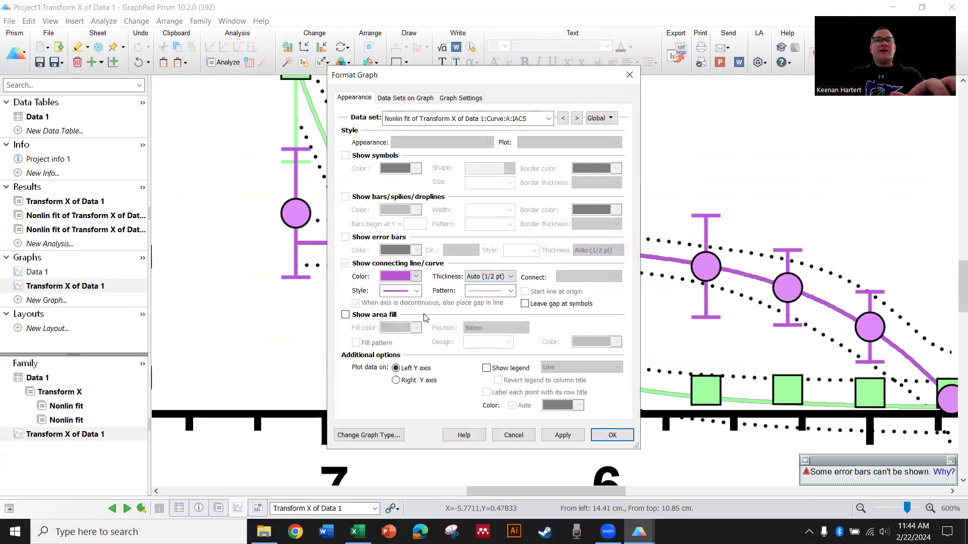
click(576, 118)
click(576, 118)
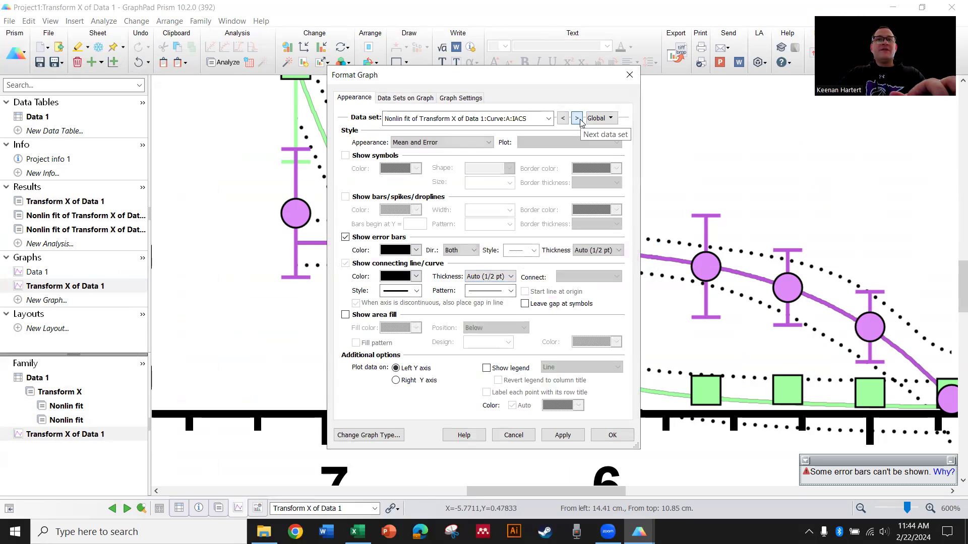
click(415, 252)
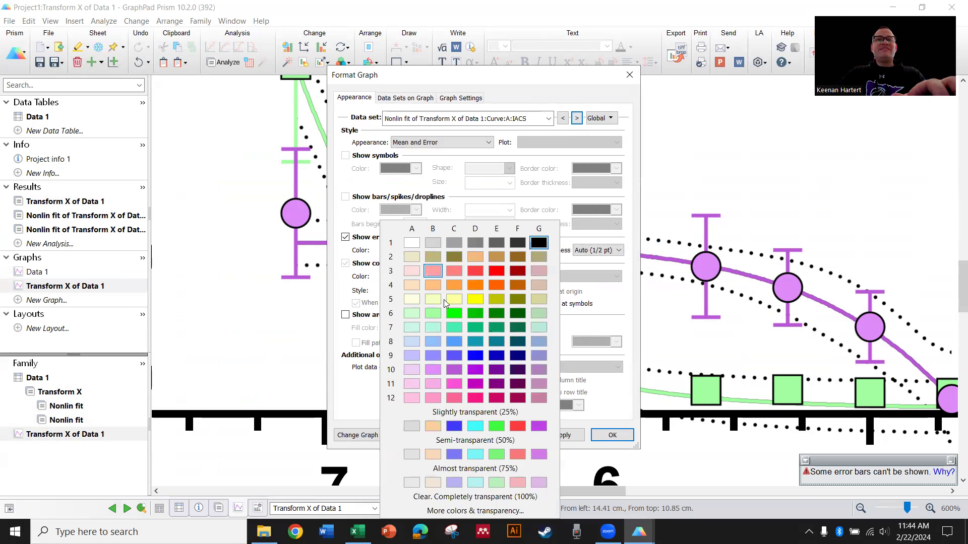
click(433, 371)
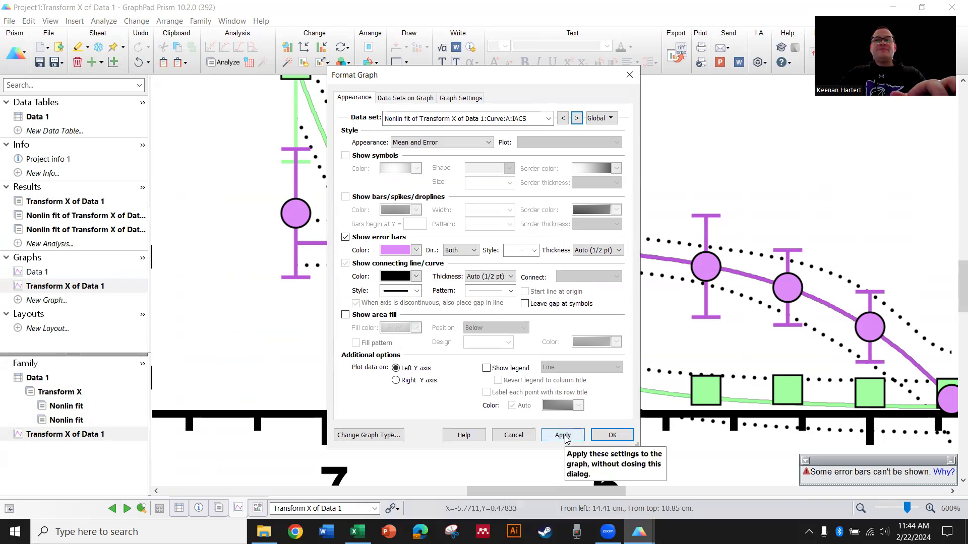
click(567, 435)
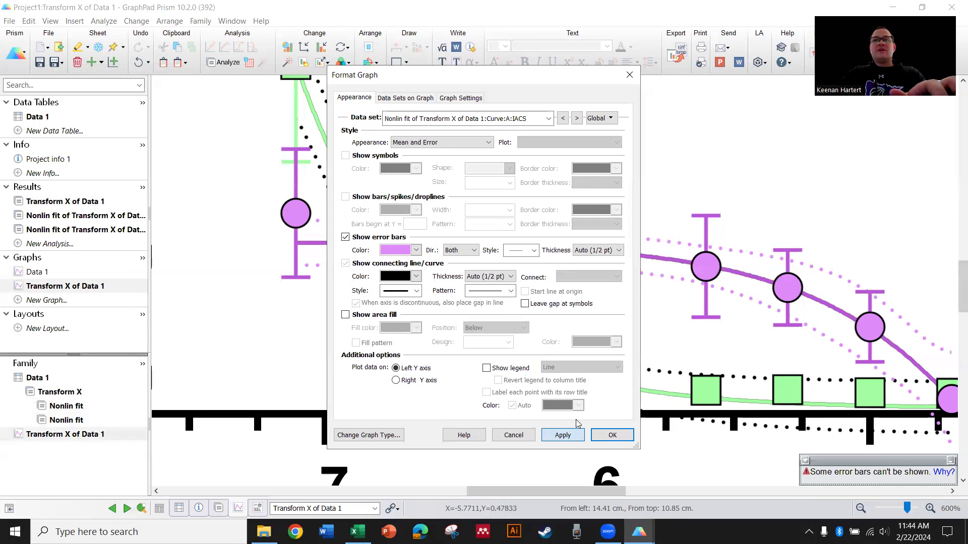
Color the confidence band of the fitted PKM2 curve light green (swatch B6) to match its data points.
click(577, 118)
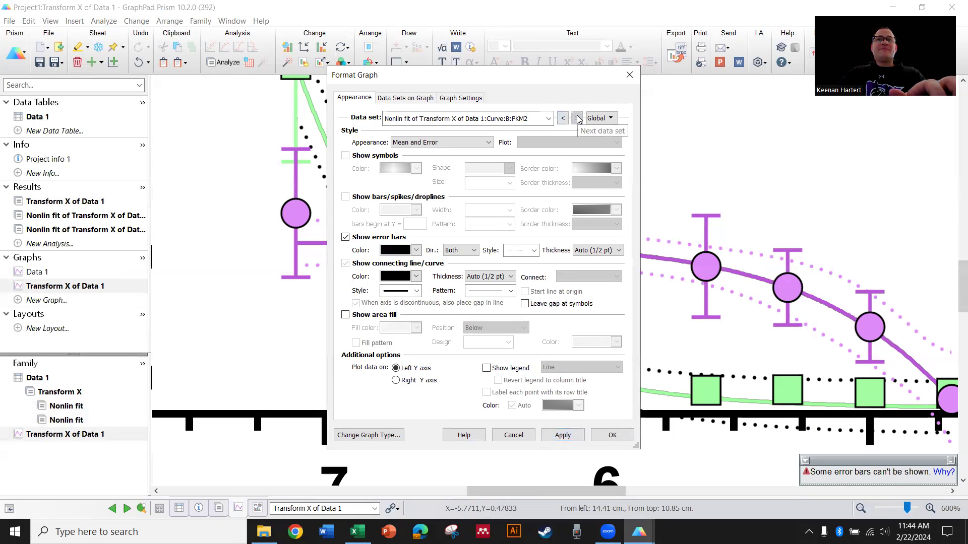
click(415, 250)
click(434, 315)
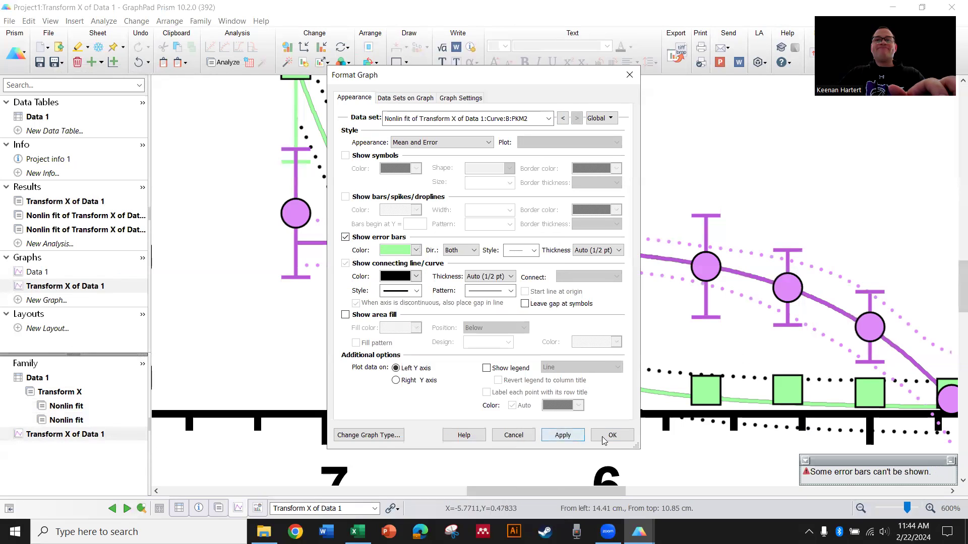
click(612, 435)
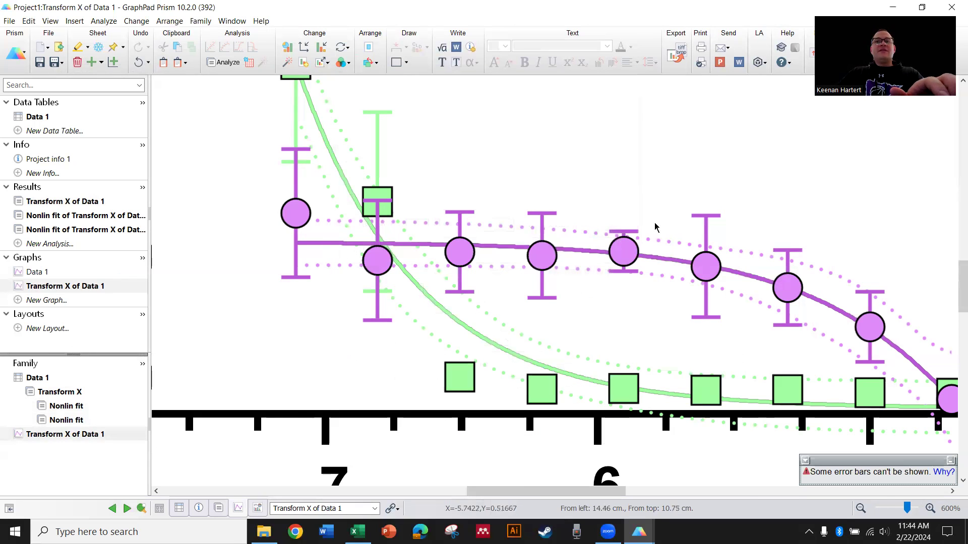
Turn off the automatic range of the Cell Viability axis and set its minimum to 0 and maximum to 1.1.
scroll(654, 222, down, 3)
scroll(718, 254, up, 2)
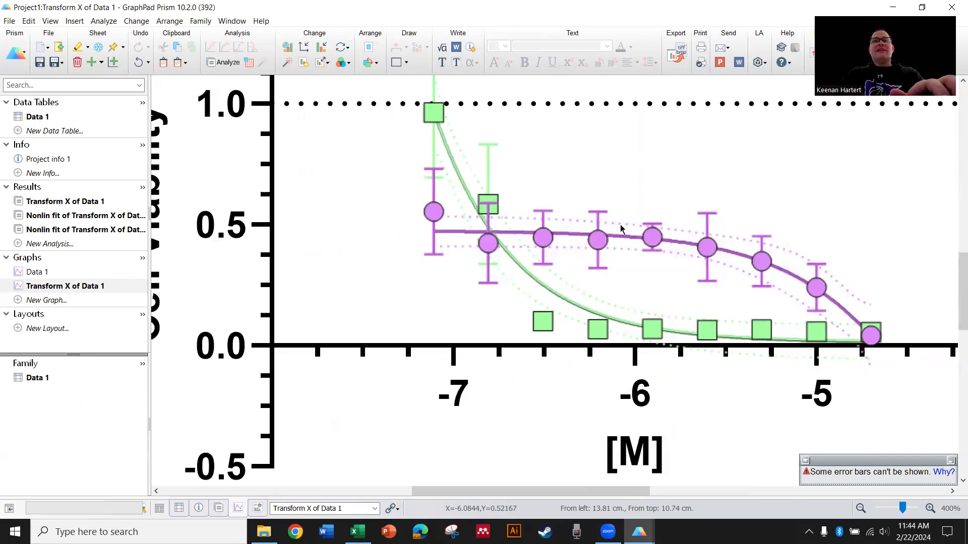
scroll(810, 361, down, 2)
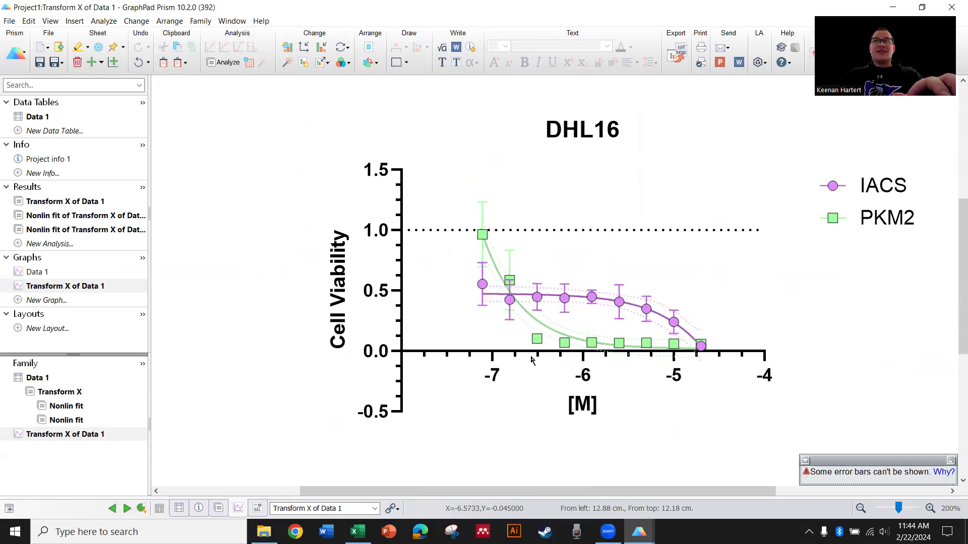
click(376, 417)
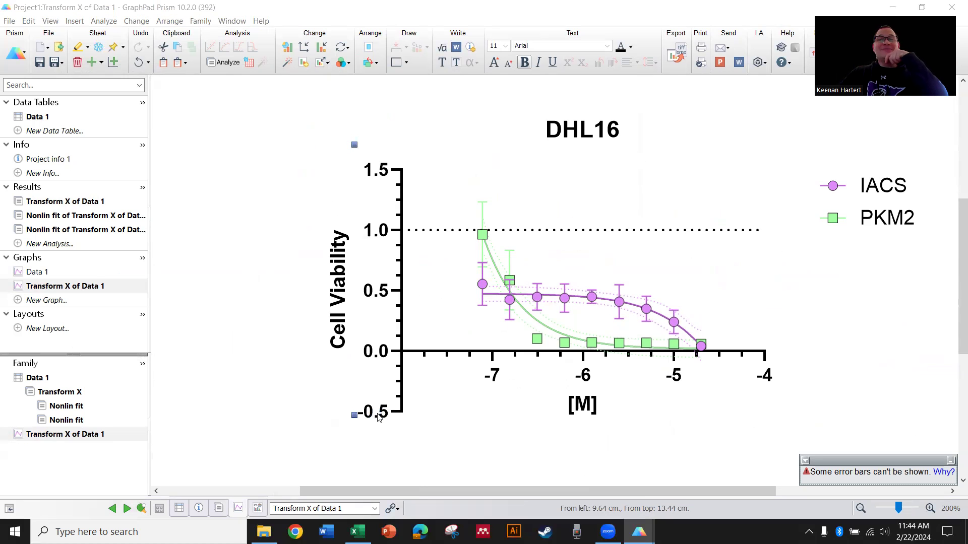
double_click(379, 418)
click(351, 144)
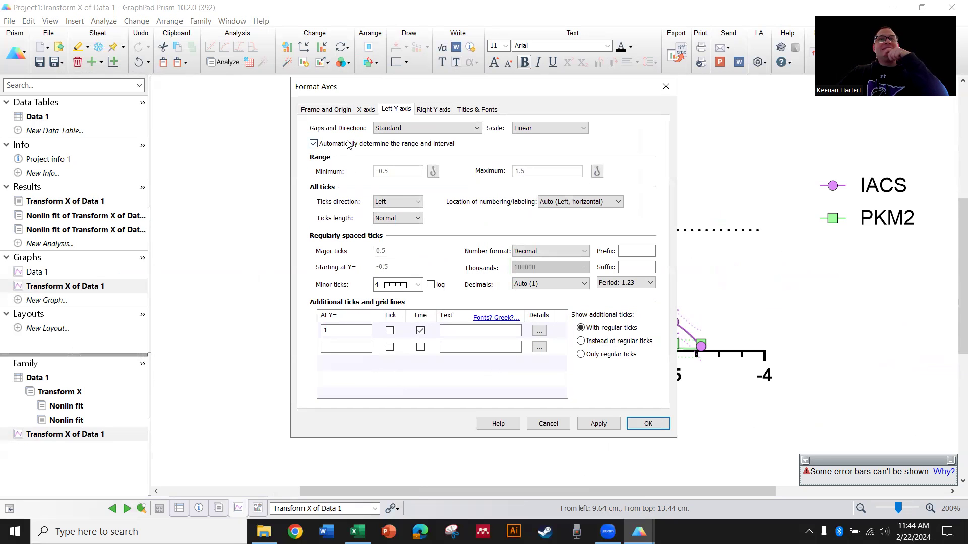
key(Tab)
text(0)
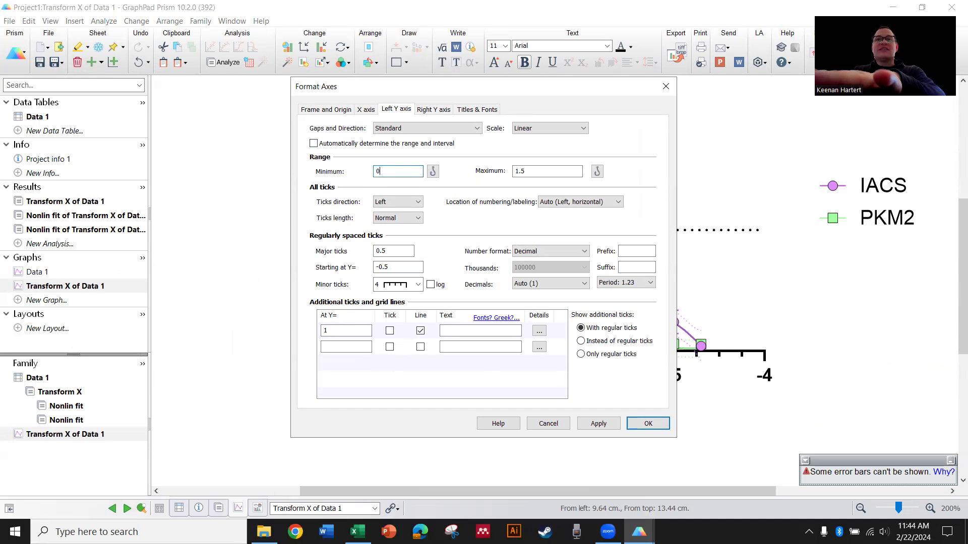
click(524, 170)
key(BackSpace)
text(1)
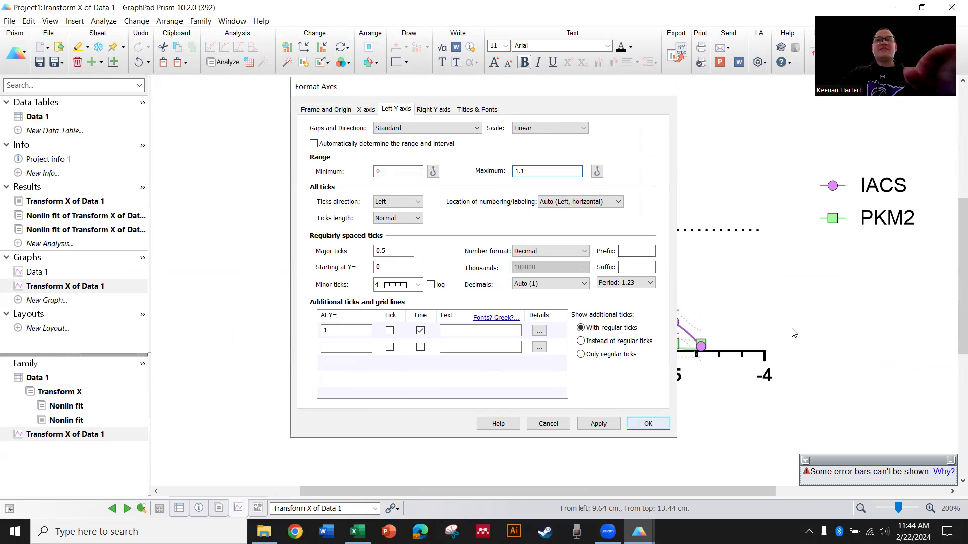
click(655, 426)
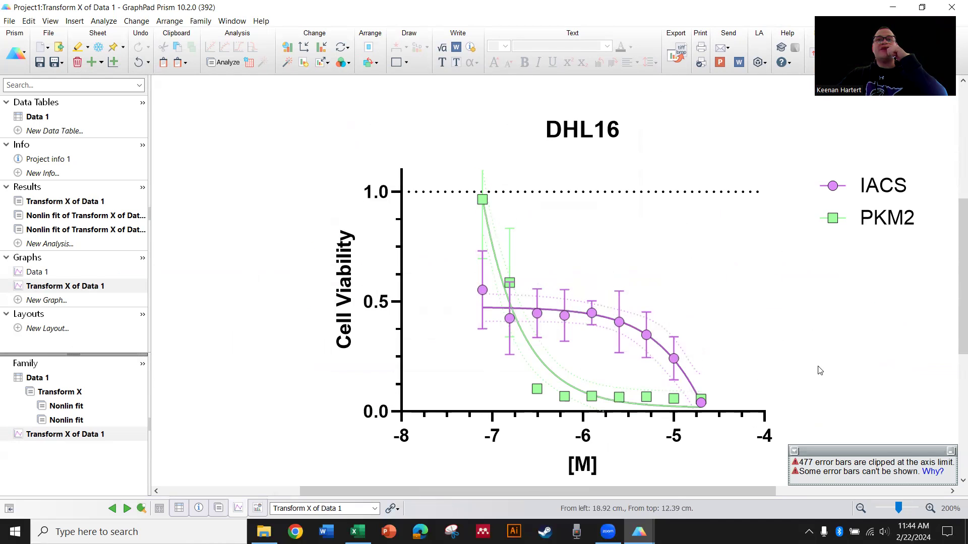
Set the major tick interval of the Cell Viability axis to 0.2.
click(378, 305)
double_click(378, 305)
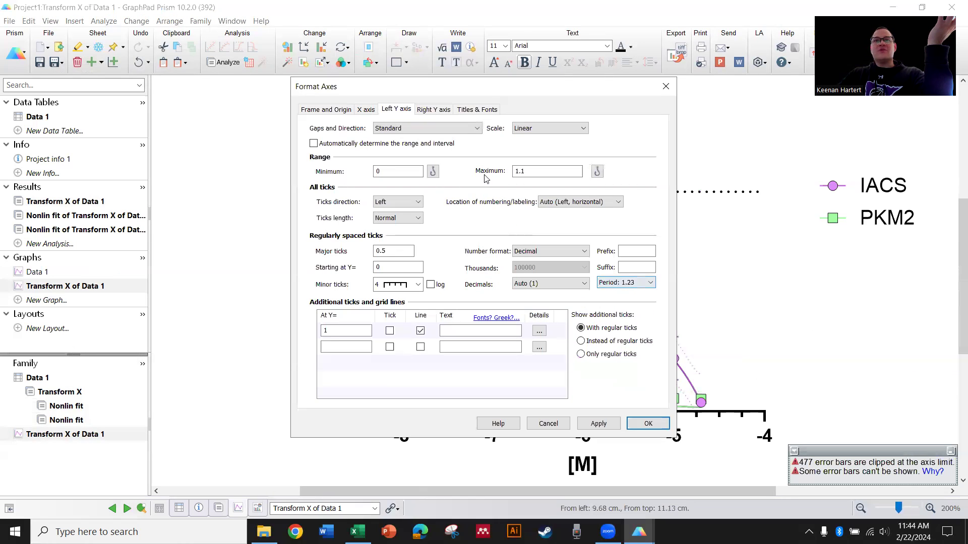
double_click(398, 251)
text(0.2)
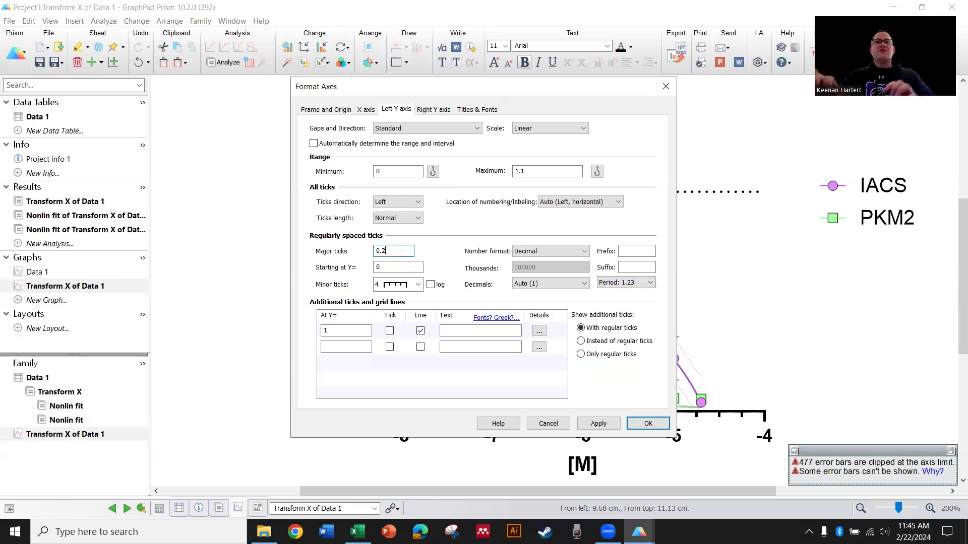
key(Return)
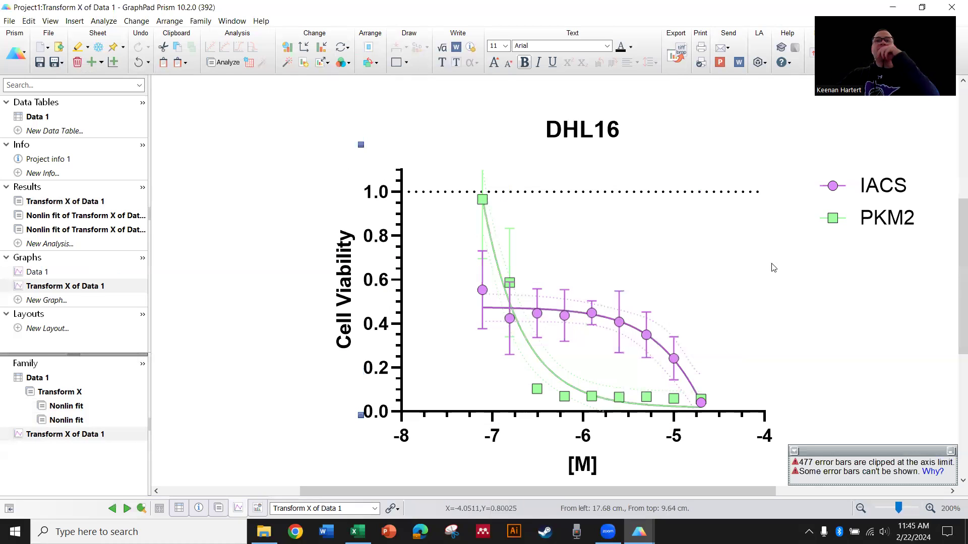
click(809, 301)
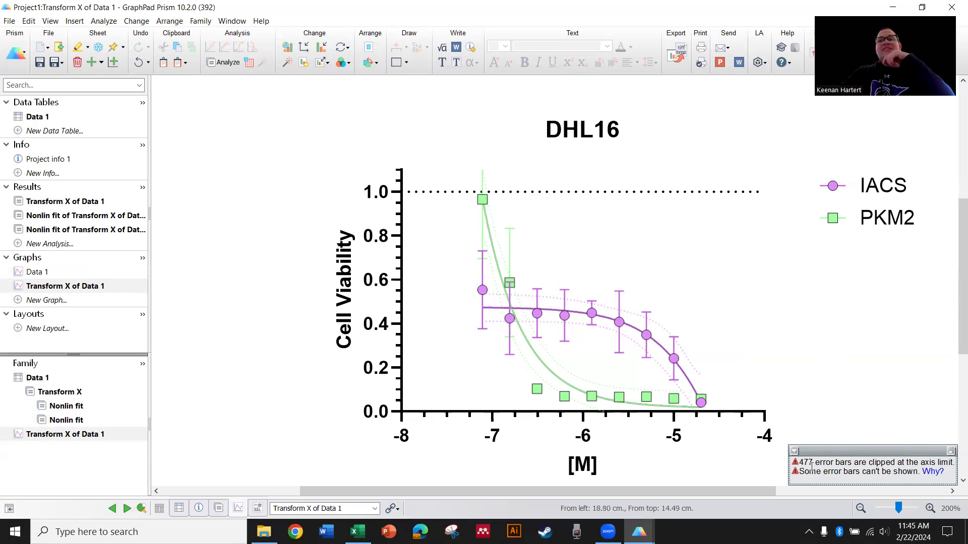
scroll(837, 323, down, 2)
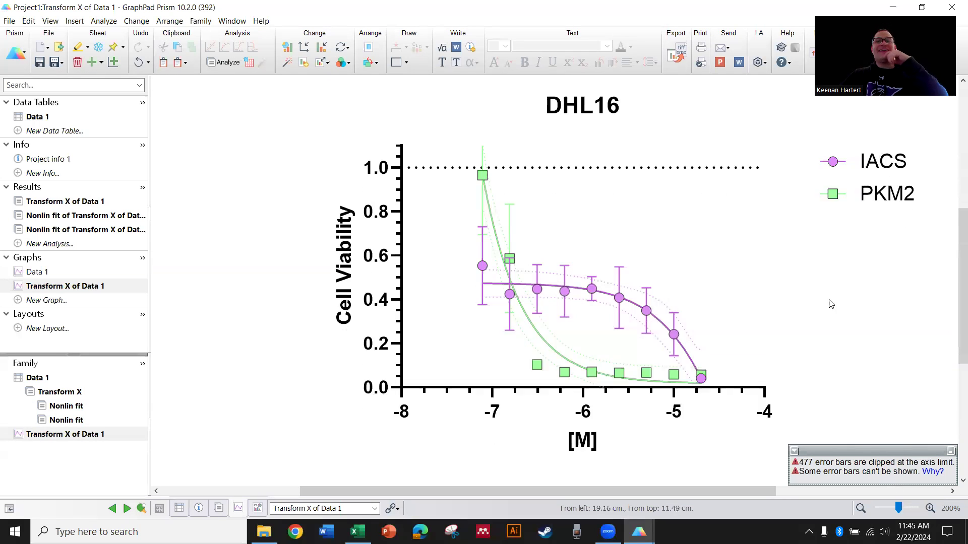
scroll(452, 295, up, 2)
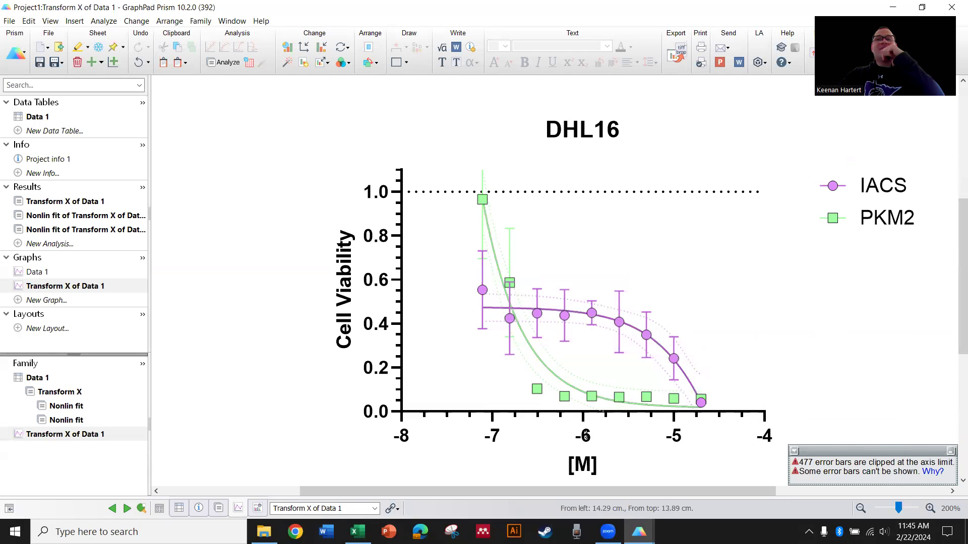